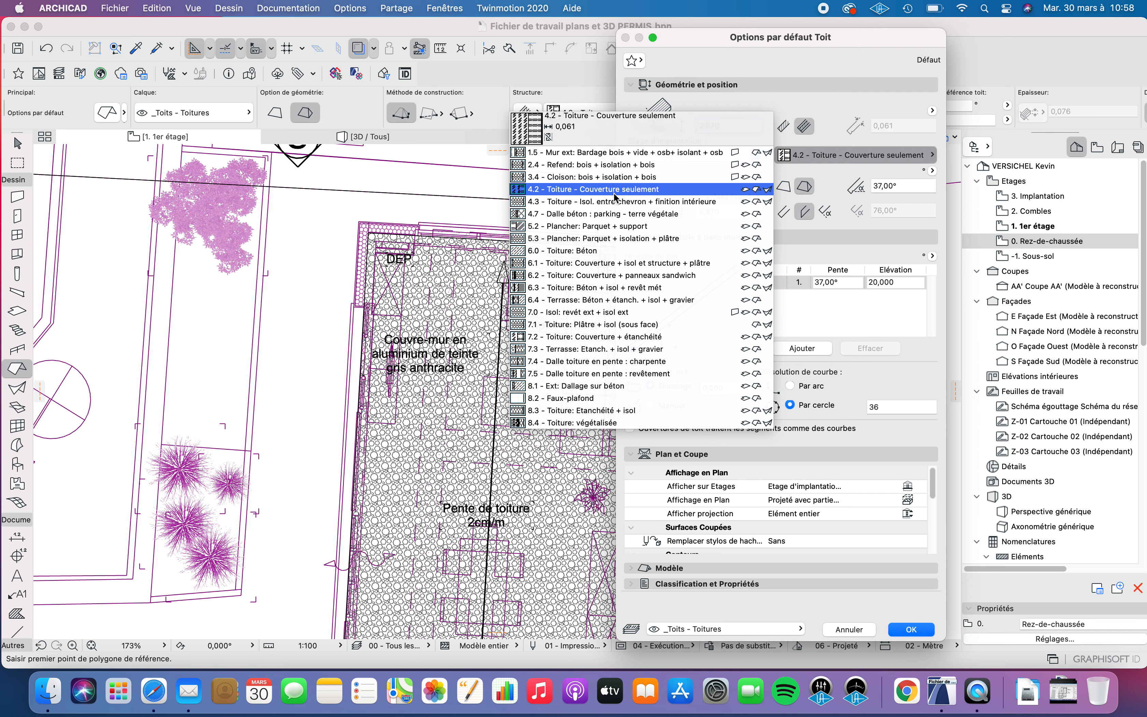
Step: Set the default roof composite to 4.2 - Toiture - Couverture seulement and accept the roof settings
{"action": "left_click", "coordinate": [615, 192]}
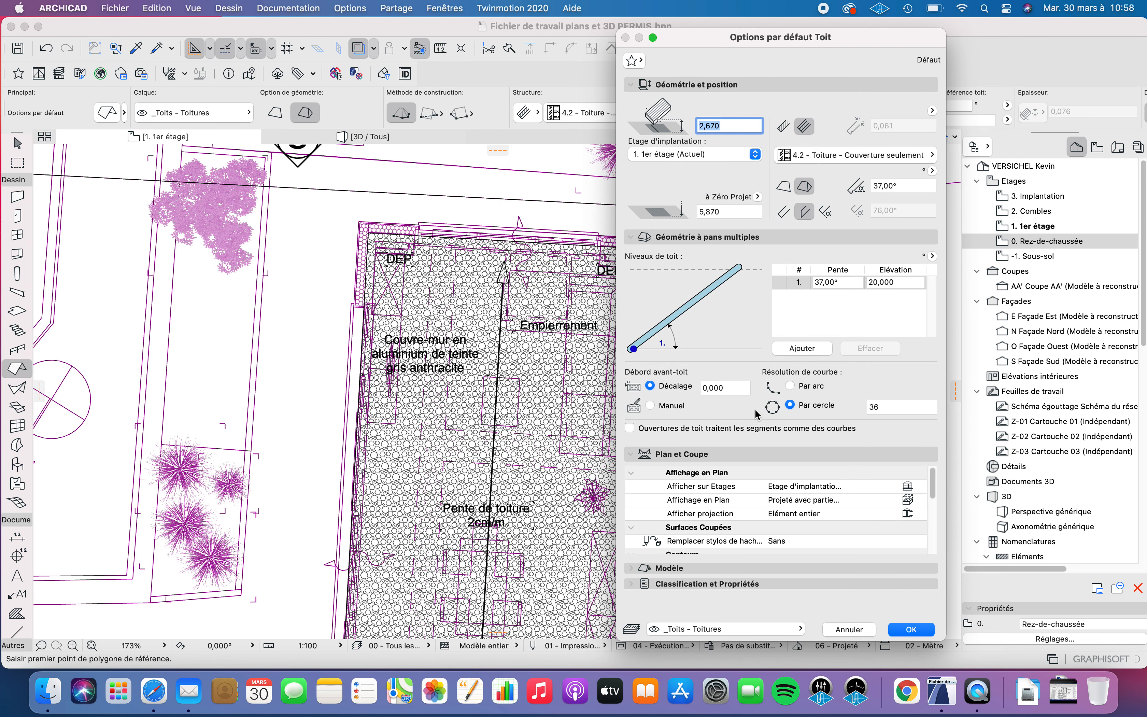
{"action": "left_click", "coordinate": [912, 629]}
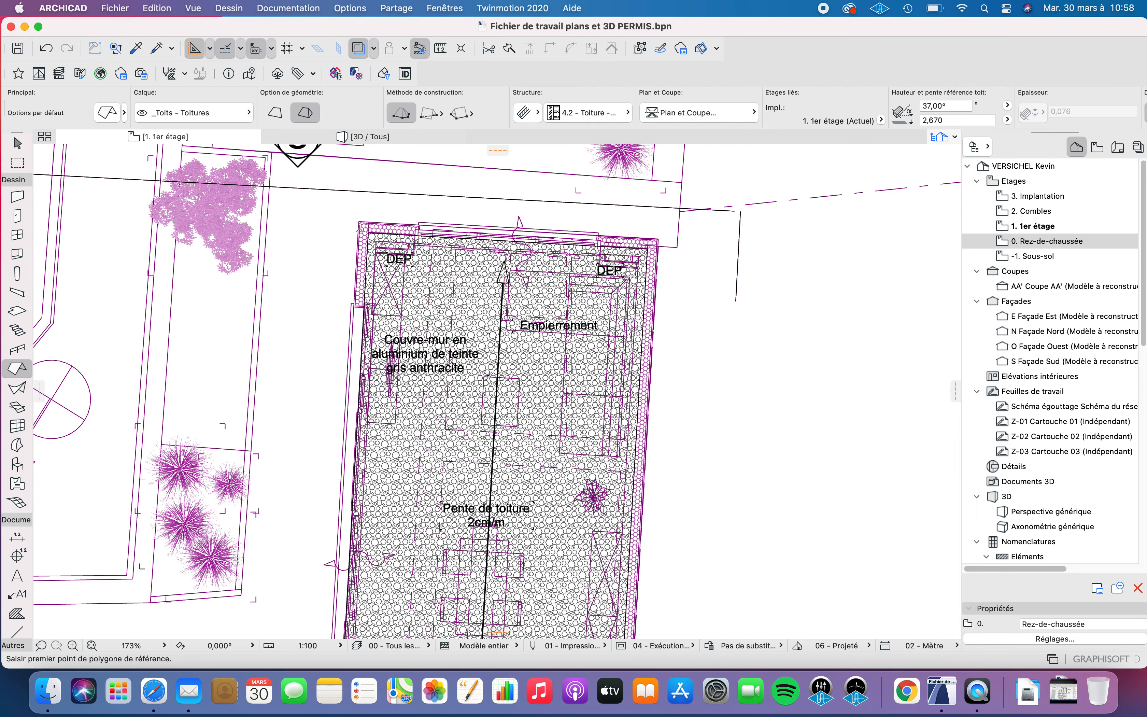
Step: Begin the multi-plane roof outline along the extension's outer wall corners, from its garden-side left corner to the right corner at the house wall
{"action": "scroll", "coordinate": [361, 224], "scroll_direction": "up", "scroll_amount": 5}
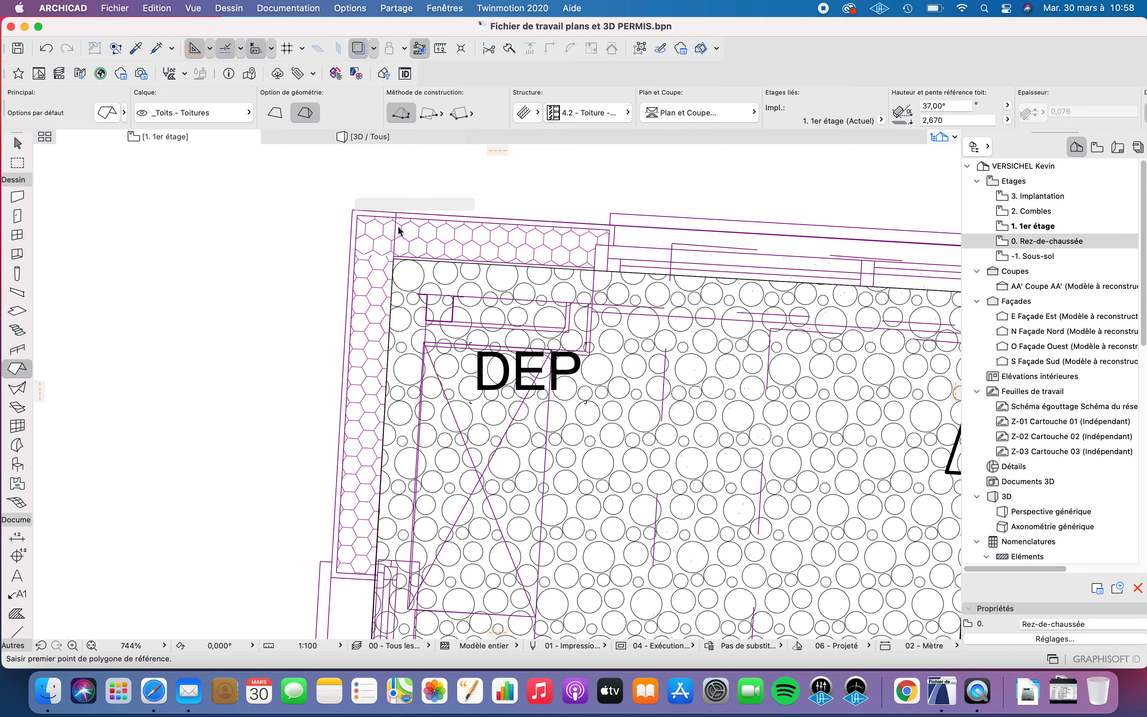
{"action": "left_click", "coordinate": [352, 209]}
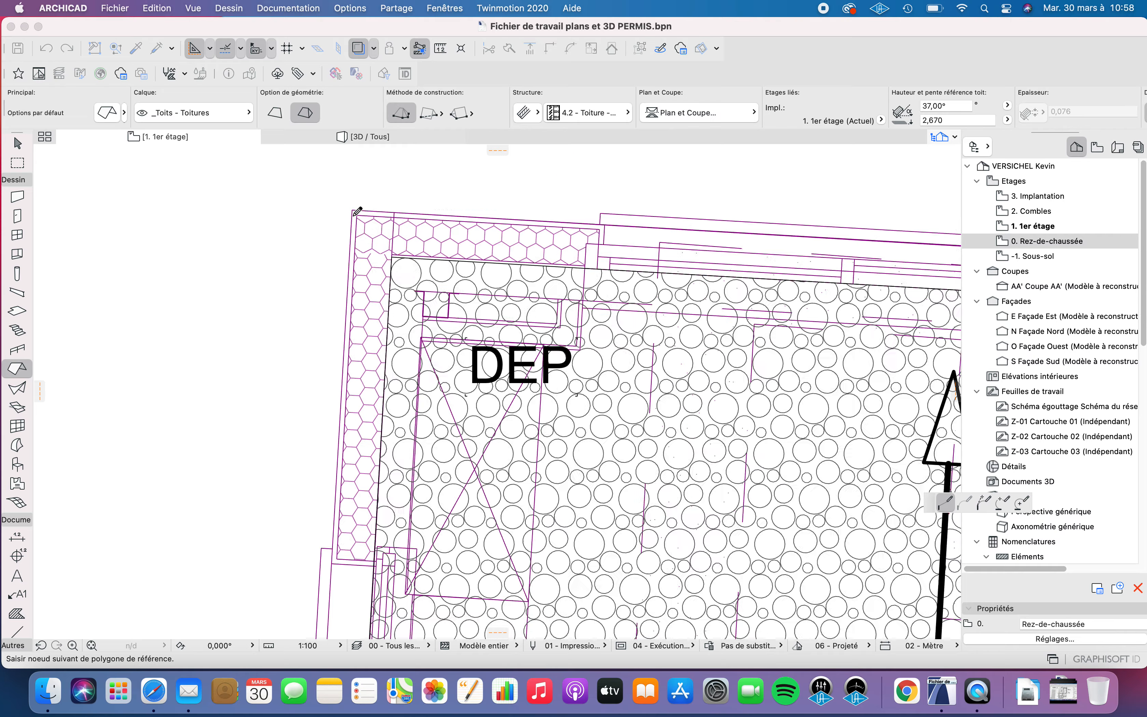
{"action": "scroll", "coordinate": [342, 214], "scroll_direction": "down", "scroll_amount": 5}
{"action": "scroll", "coordinate": [698, 291], "scroll_direction": "up", "scroll_amount": 5}
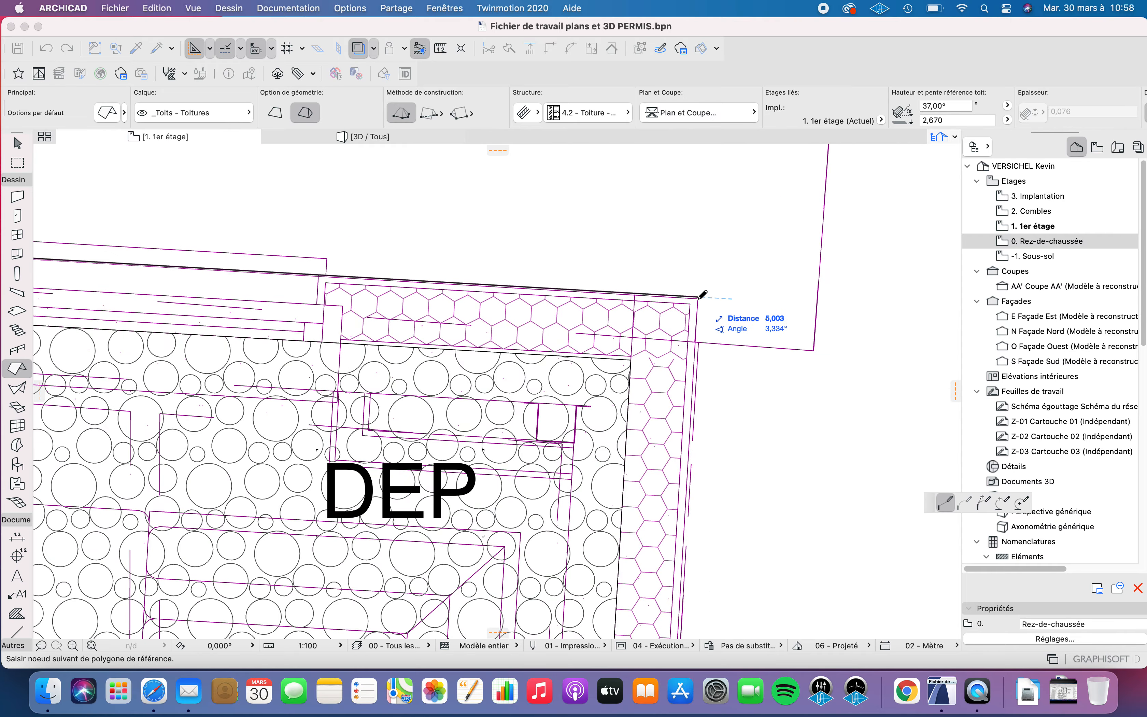
{"action": "scroll", "coordinate": [697, 294], "scroll_direction": "up", "scroll_amount": 3}
{"action": "left_click", "coordinate": [686, 343]}
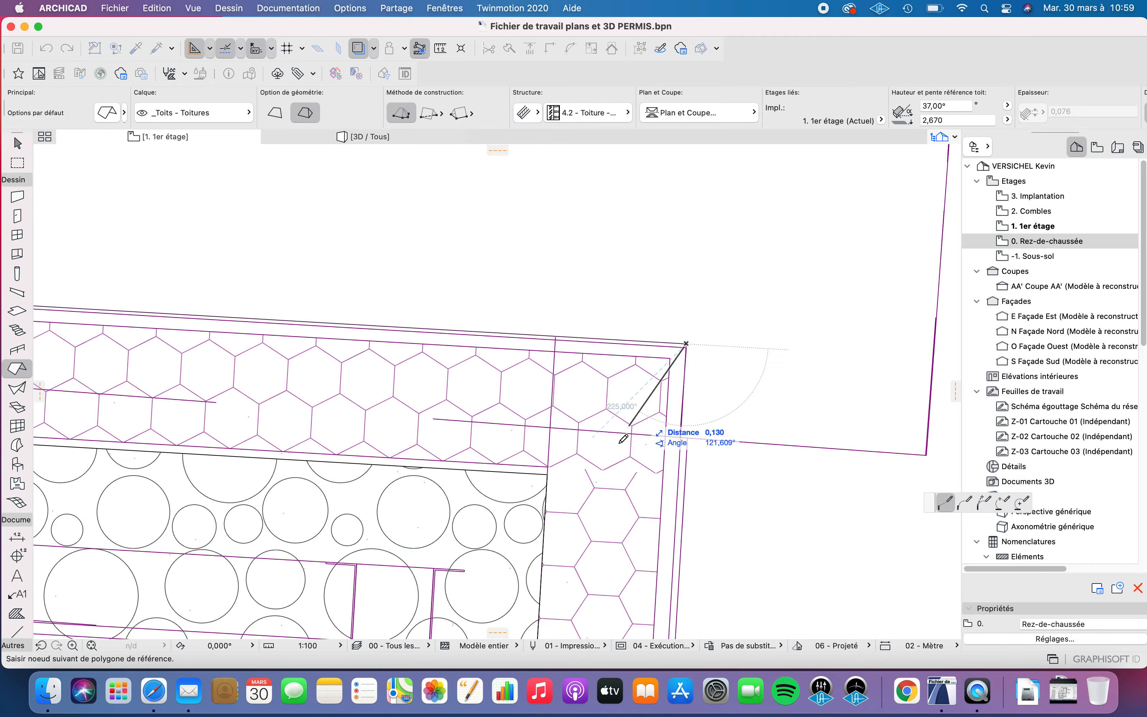
{"action": "scroll", "coordinate": [622, 423], "scroll_direction": "down", "scroll_amount": 6}
{"action": "scroll", "coordinate": [637, 483], "scroll_direction": "up", "scroll_amount": 8}
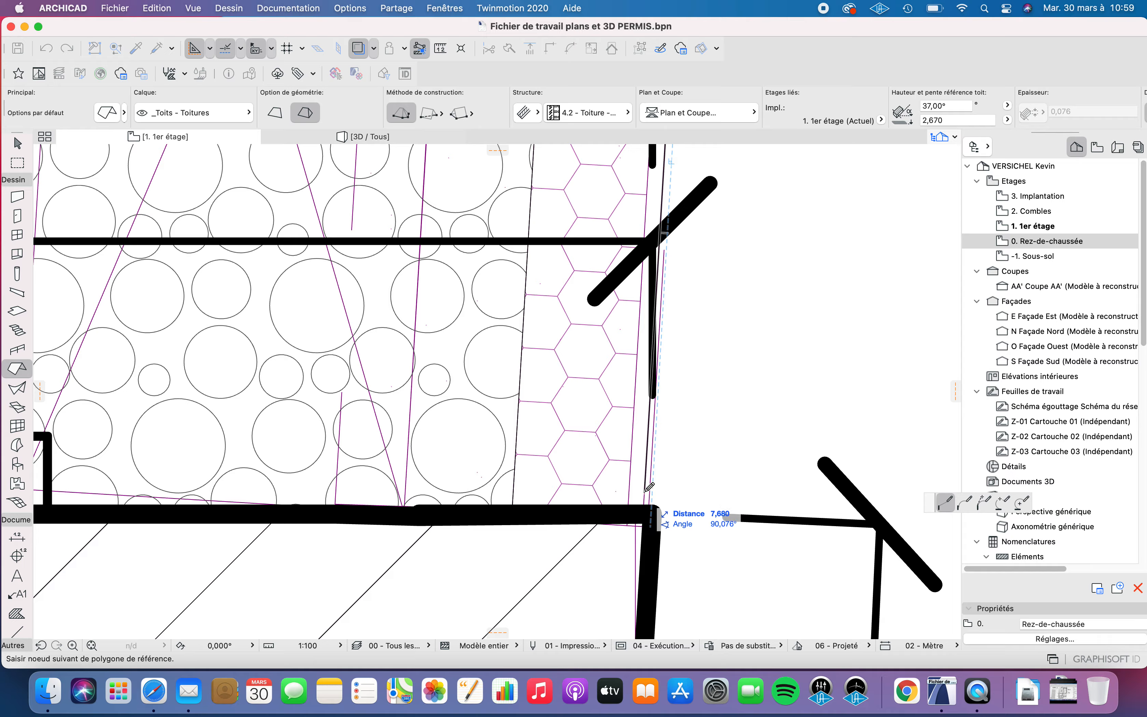
{"action": "scroll", "coordinate": [653, 503], "scroll_direction": "up", "scroll_amount": 3}
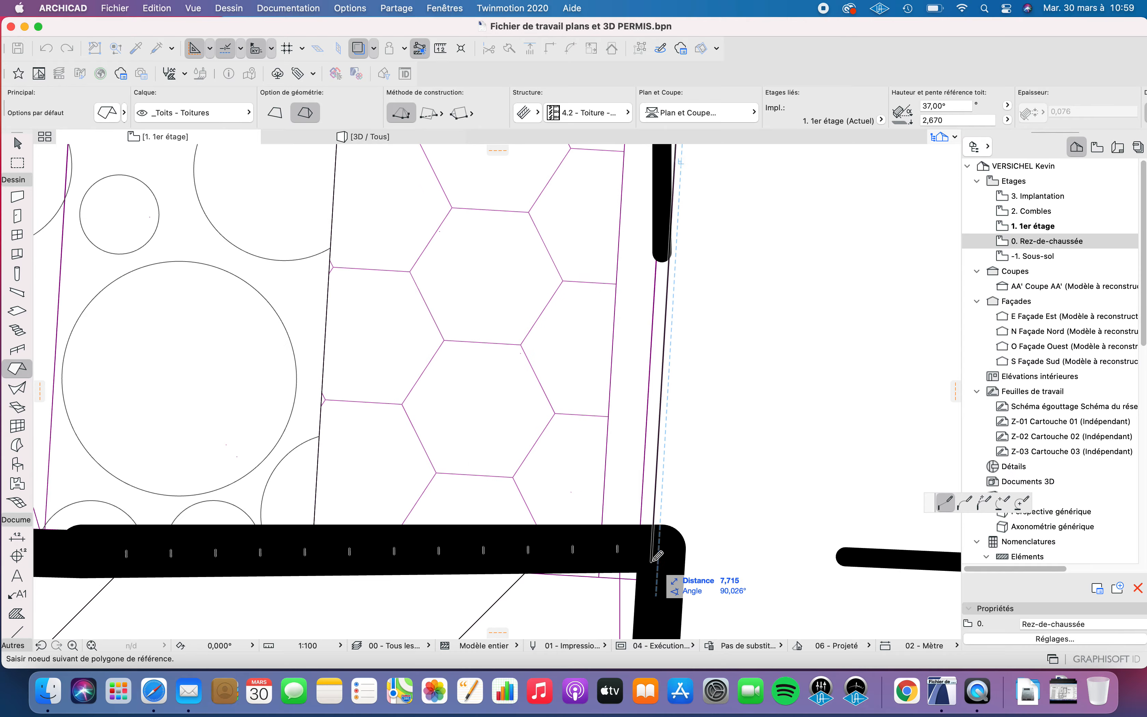
{"action": "left_click", "coordinate": [659, 522]}
Step: Add the outline corner where the extension's left side meets the house wall and close the roof polygon at its starting corner
{"action": "scroll", "coordinate": [834, 450], "scroll_direction": "down", "scroll_amount": 5}
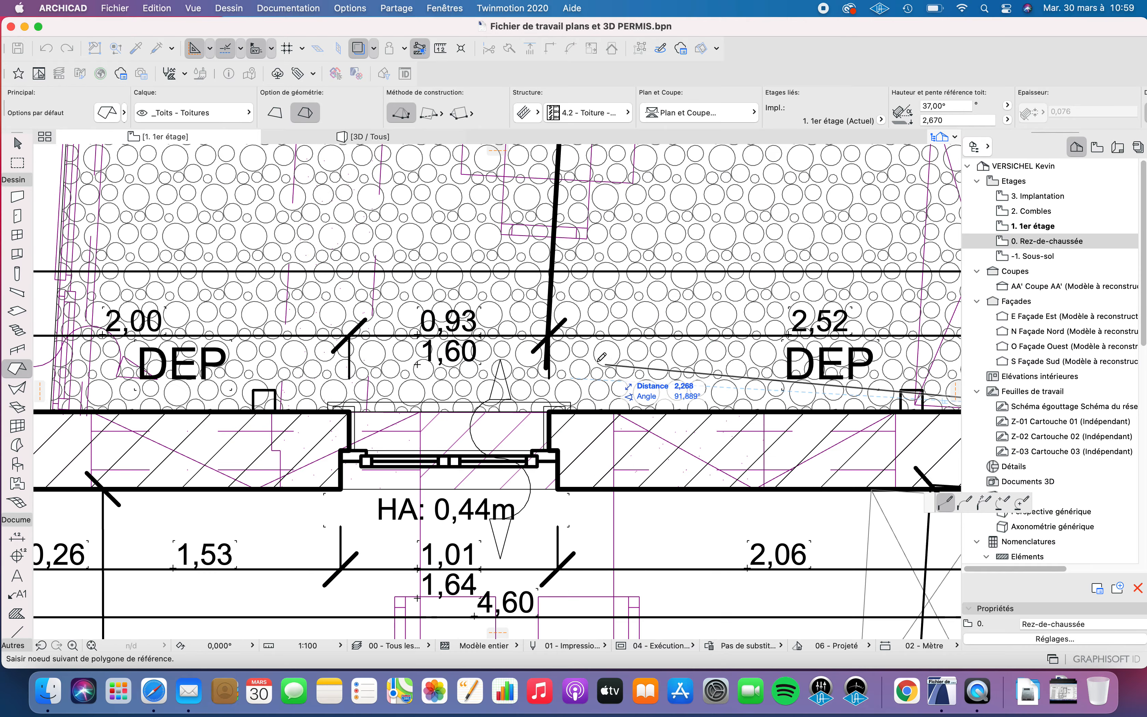
{"action": "scroll", "coordinate": [413, 380], "scroll_direction": "down", "scroll_amount": 5}
{"action": "scroll", "coordinate": [413, 389], "scroll_direction": "left", "scroll_amount": 3}
{"action": "scroll", "coordinate": [403, 400], "scroll_direction": "up", "scroll_amount": 6}
{"action": "scroll", "coordinate": [402, 400], "scroll_direction": "up", "scroll_amount": 5}
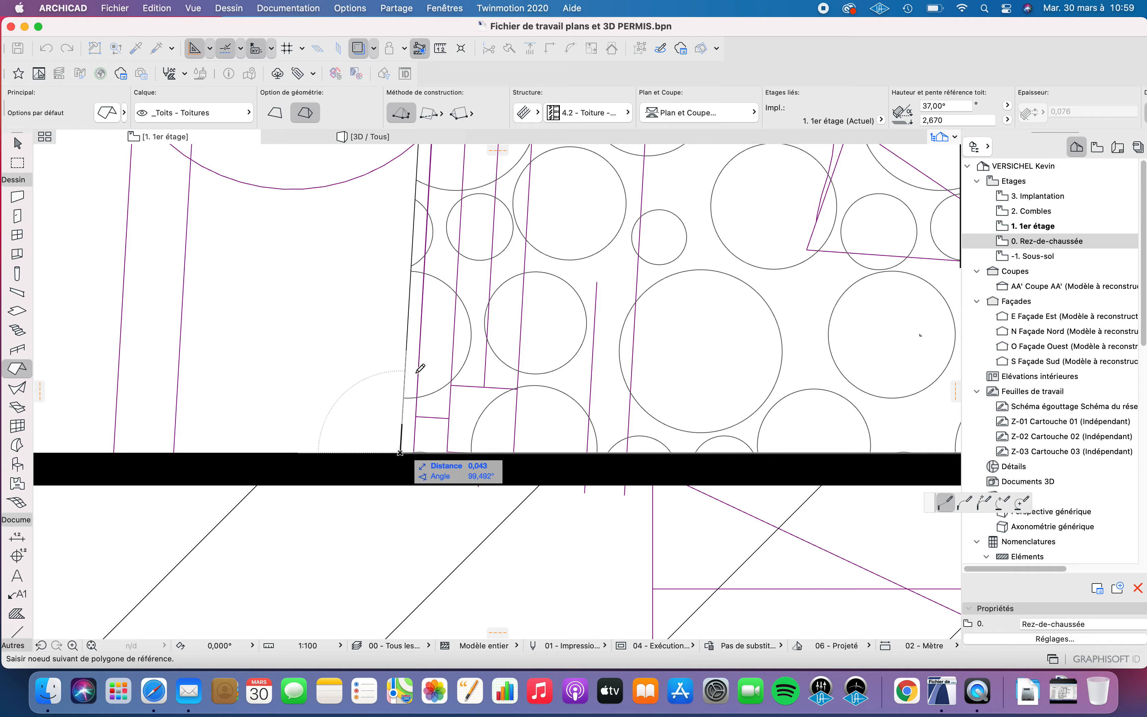
{"action": "scroll", "coordinate": [402, 450], "scroll_direction": "down", "scroll_amount": 8}
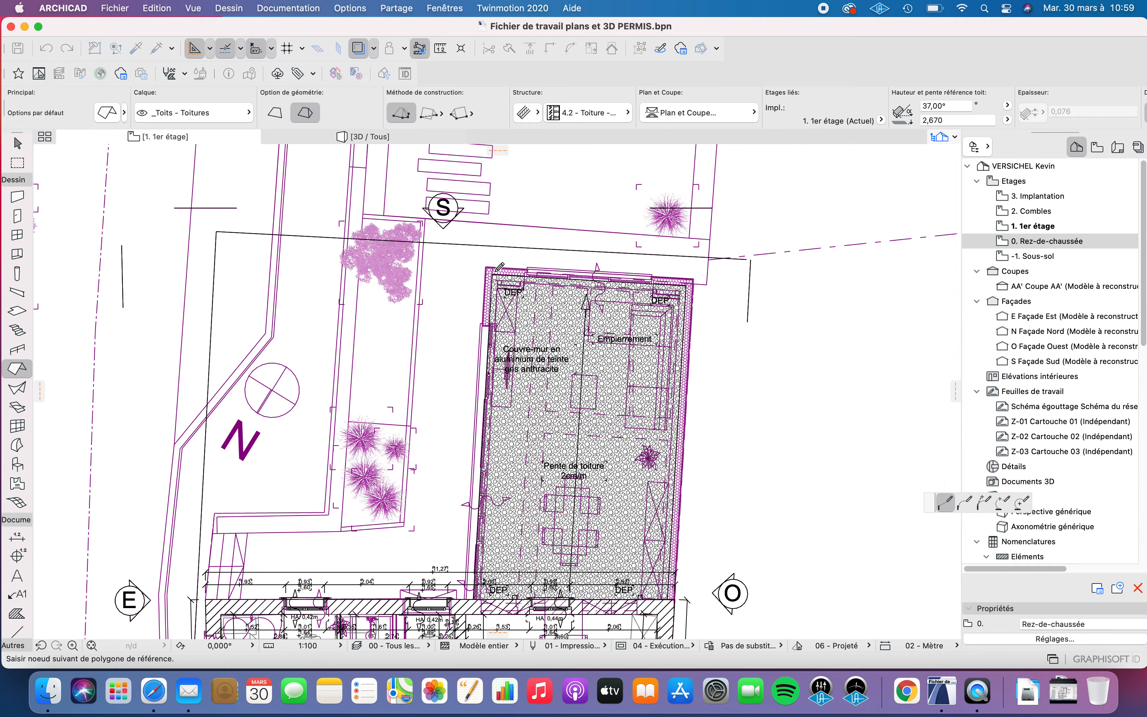
{"action": "scroll", "coordinate": [493, 272], "scroll_direction": "up", "scroll_amount": 6}
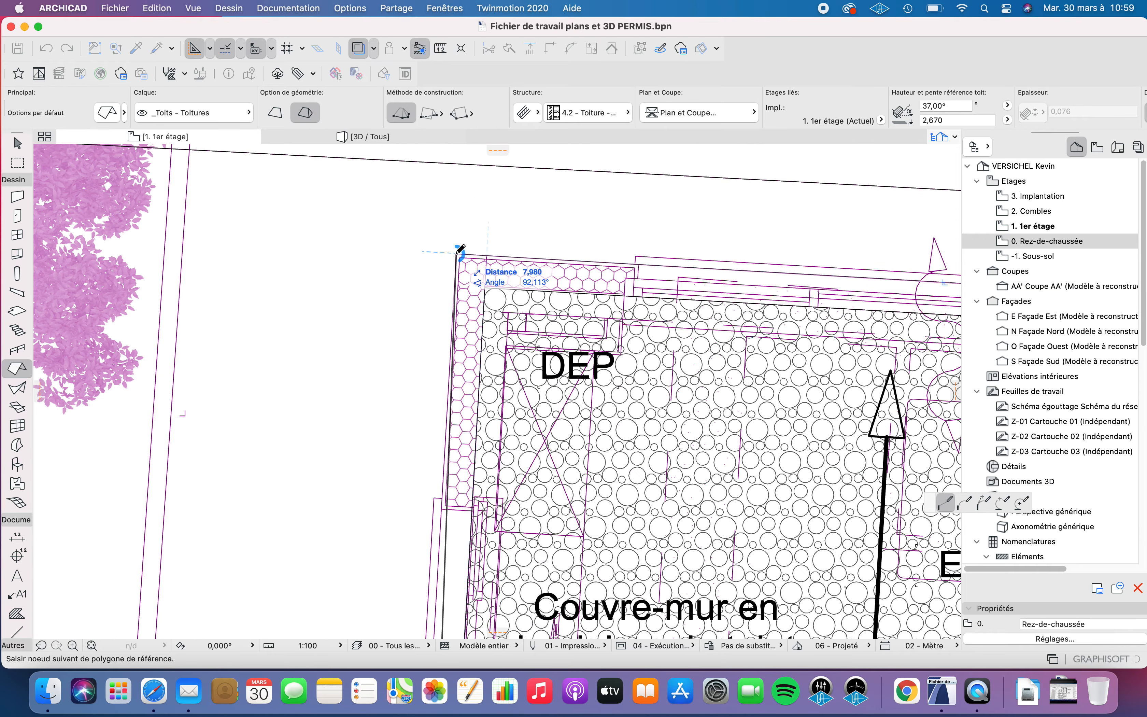
{"action": "left_click", "coordinate": [459, 250]}
{"action": "scroll", "coordinate": [518, 233], "scroll_direction": "down", "scroll_amount": 6}
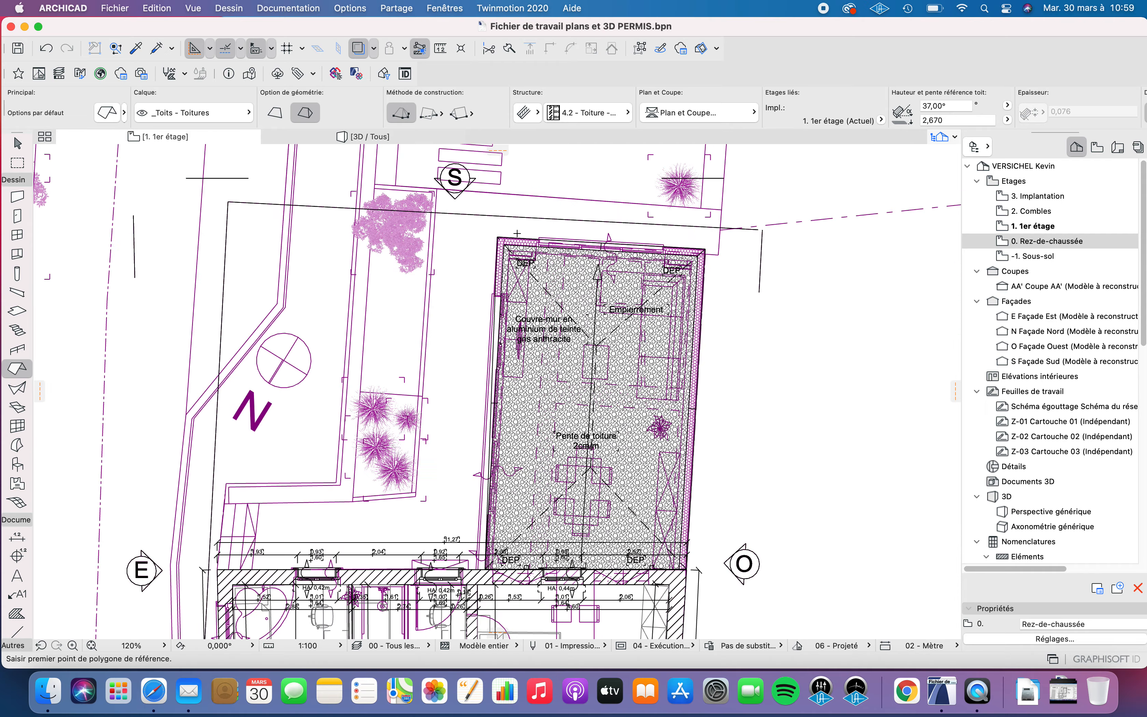
Step: Hide the trace reference and select the extension's gravel-covered slab to compare its outline with the new roof, clearing the selection when done
{"action": "left_click", "coordinate": [359, 48]}
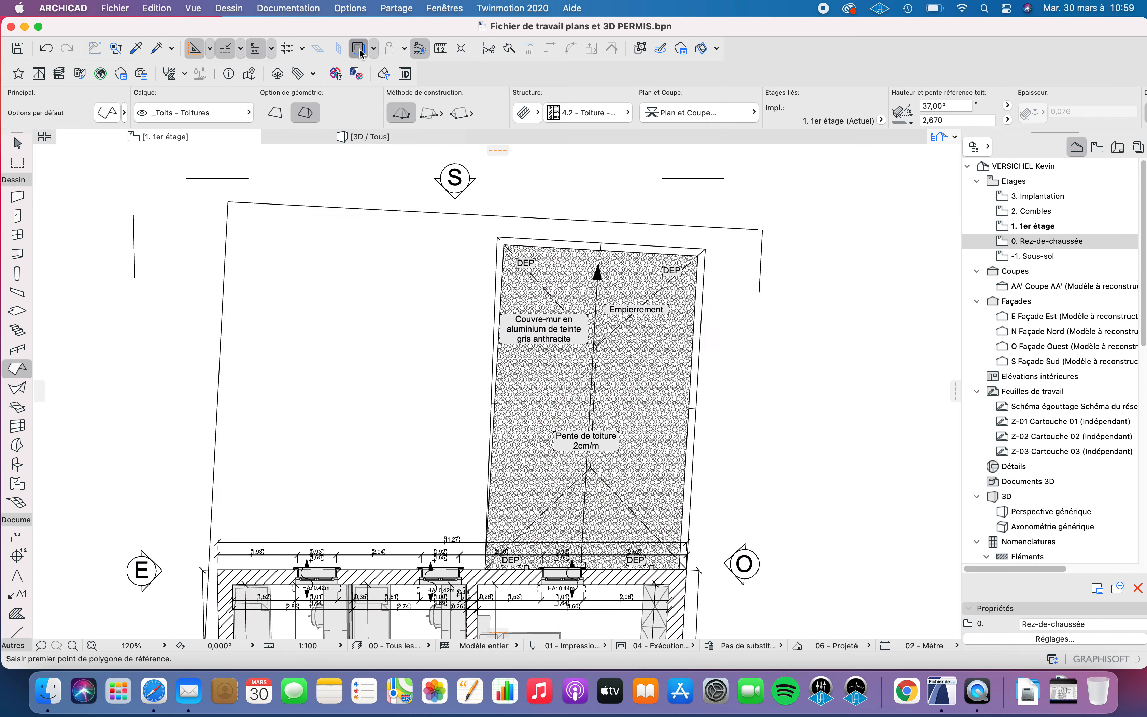
{"action": "scroll", "coordinate": [647, 294], "scroll_direction": "up", "scroll_amount": 4}
{"action": "scroll", "coordinate": [648, 294], "scroll_direction": "down", "scroll_amount": 3}
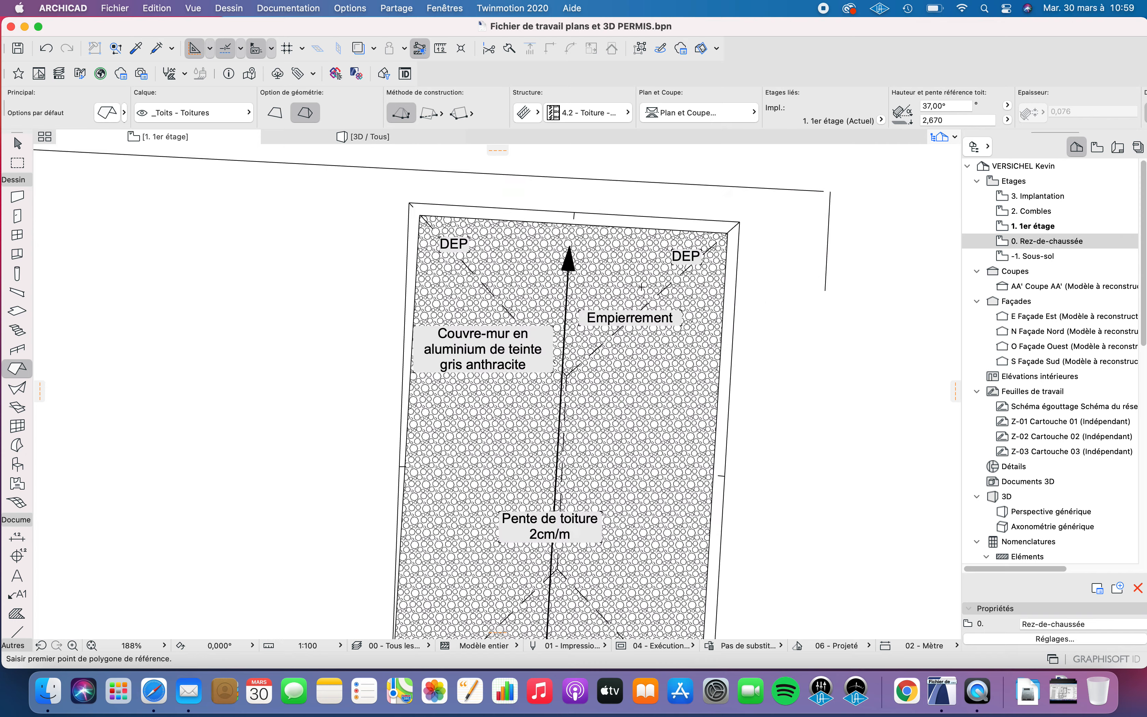
{"action": "left_click", "coordinate": [591, 388], "text": "shift"}
{"action": "scroll", "coordinate": [540, 239], "scroll_direction": "down", "scroll_amount": 3}
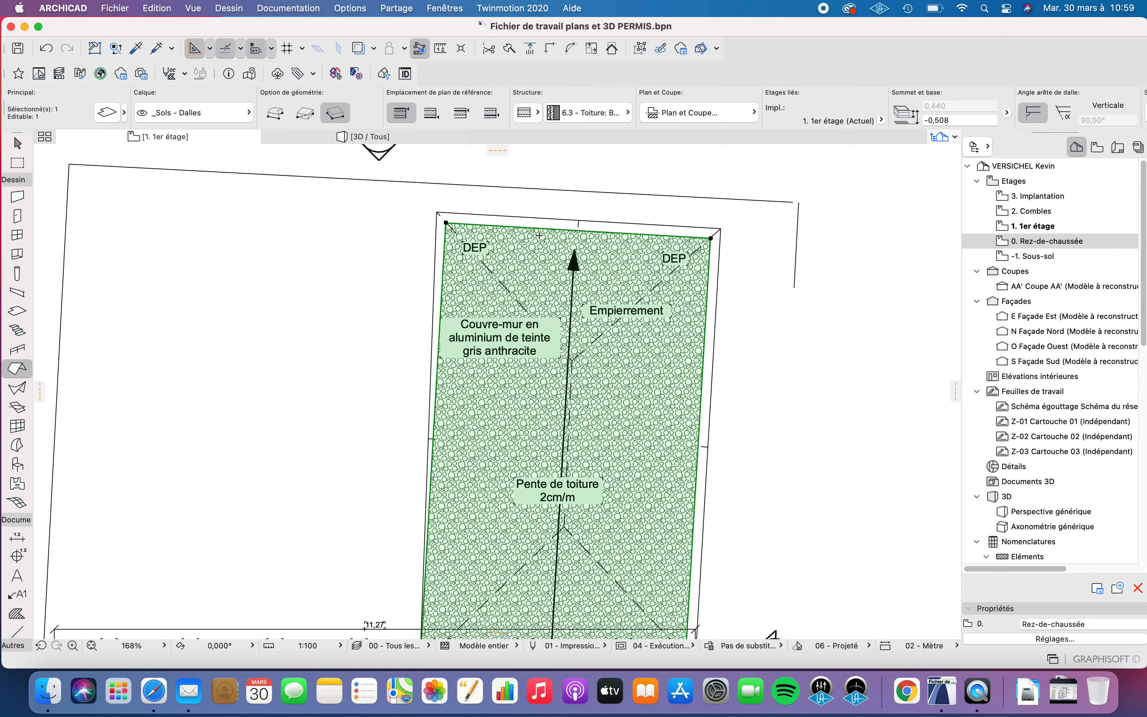
{"action": "scroll", "coordinate": [474, 489], "scroll_direction": "up", "scroll_amount": 4}
{"action": "scroll", "coordinate": [474, 476], "scroll_direction": "down", "scroll_amount": 2}
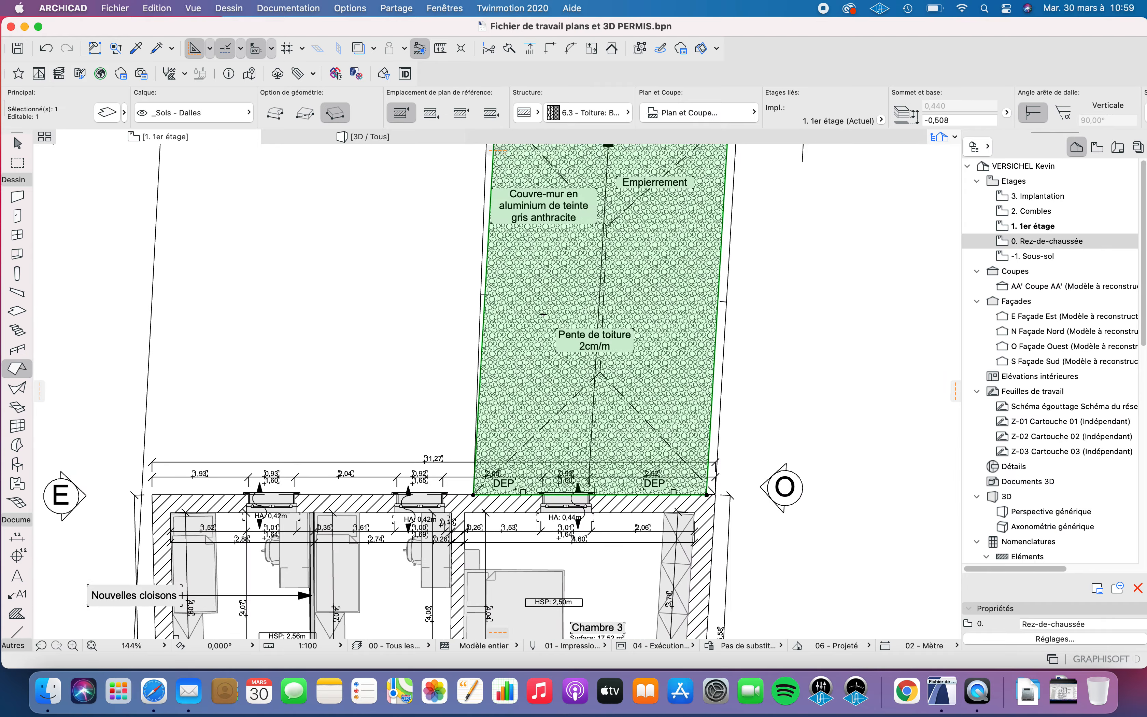
{"action": "key", "text": "Escape"}
{"action": "scroll", "coordinate": [543, 313], "scroll_direction": "down", "scroll_amount": 3}
{"action": "scroll", "coordinate": [582, 236], "scroll_direction": "up", "scroll_amount": 3}
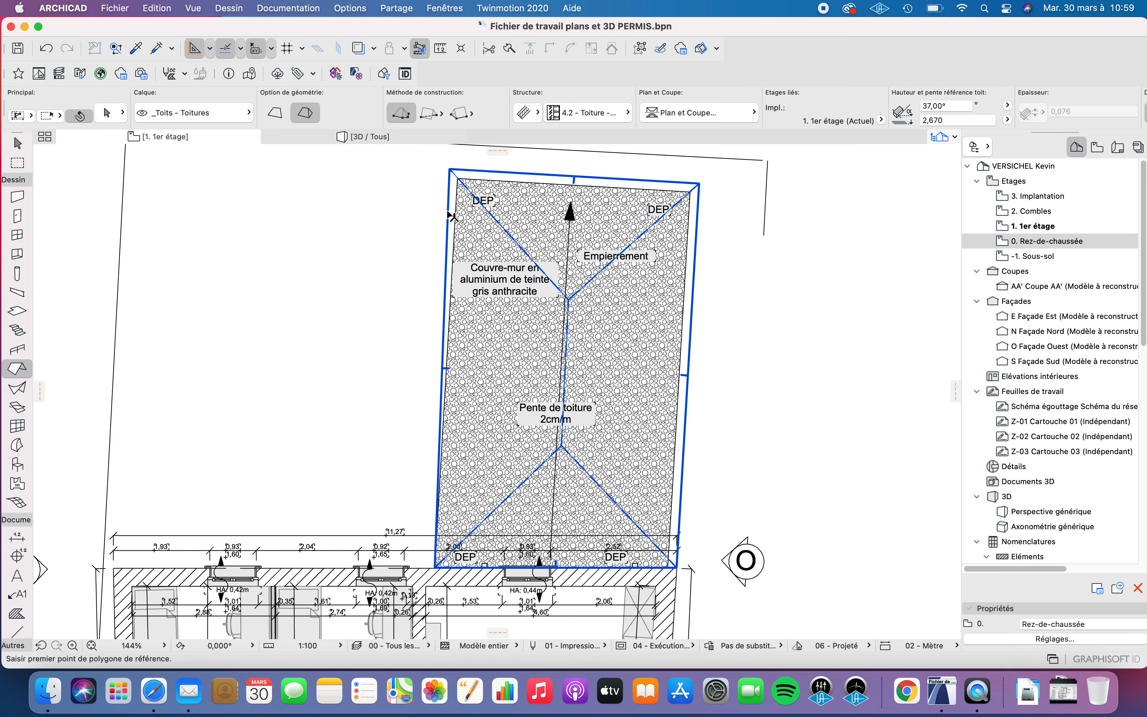
Step: Select the new roof, show the trace reference and examine the roof's edges against the ground-floor walls along the extension's left side
{"action": "left_click", "coordinate": [446, 410], "text": "shift"}
{"action": "scroll", "coordinate": [444, 573], "scroll_direction": "up", "scroll_amount": 4}
{"action": "scroll", "coordinate": [444, 572], "scroll_direction": "up", "scroll_amount": 2}
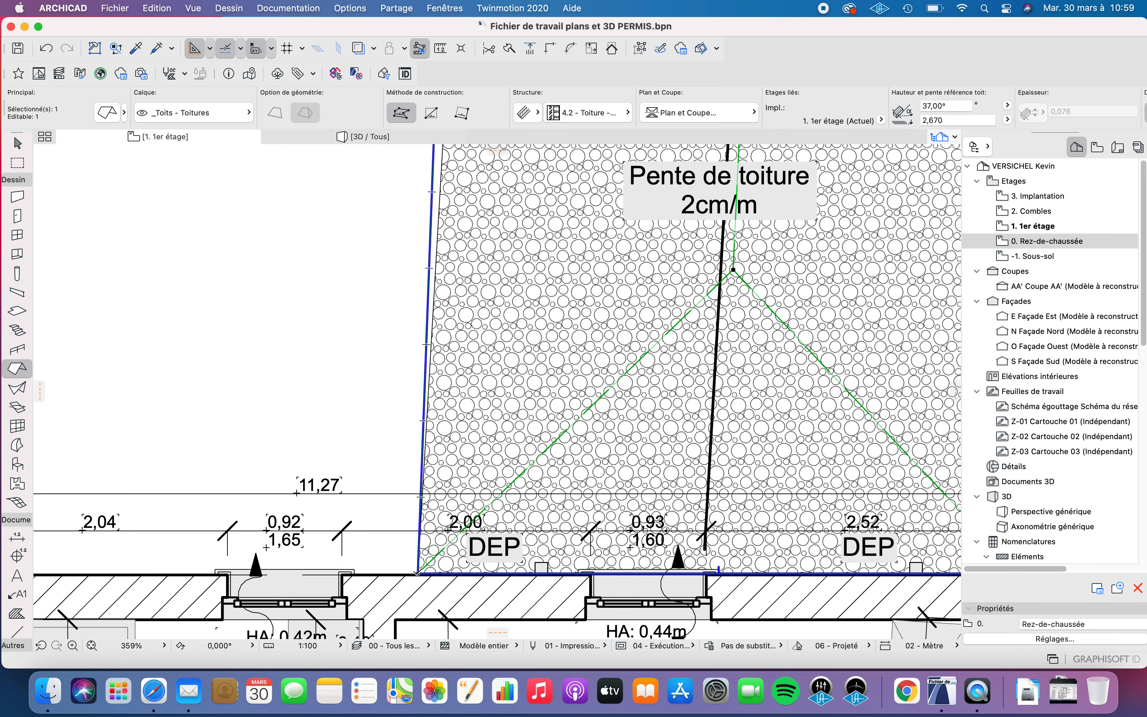
{"action": "scroll", "coordinate": [299, 325], "scroll_direction": "down", "scroll_amount": 5}
{"action": "left_click", "coordinate": [358, 49]}
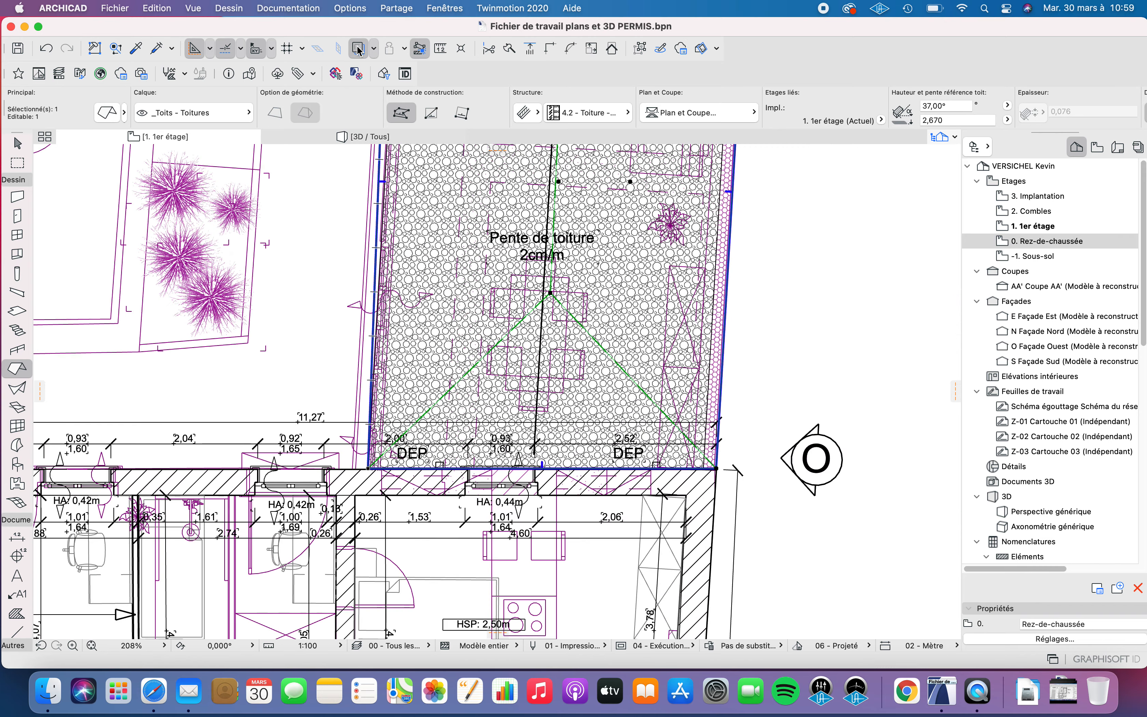
{"action": "scroll", "coordinate": [330, 407], "scroll_direction": "down", "scroll_amount": 3}
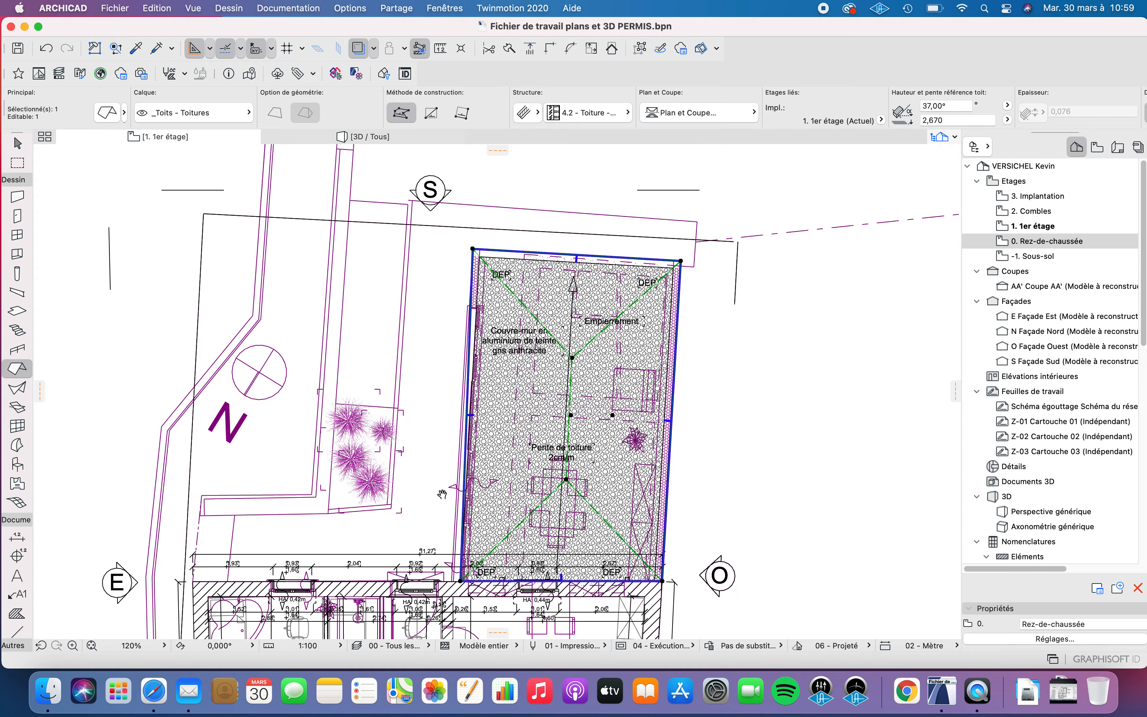
{"action": "scroll", "coordinate": [486, 505], "scroll_direction": "up", "scroll_amount": 5}
{"action": "scroll", "coordinate": [477, 502], "scroll_direction": "up", "scroll_amount": 3}
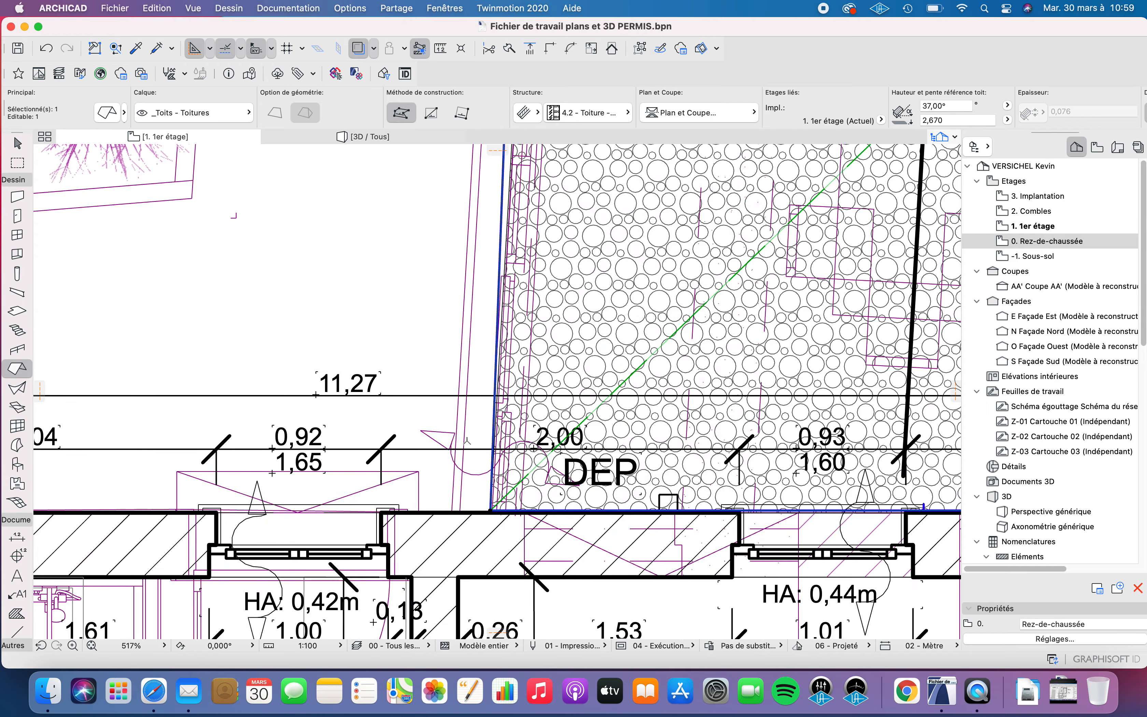
{"action": "scroll", "coordinate": [468, 441], "scroll_direction": "down", "scroll_amount": 4}
{"action": "middle_click_drag", "start_coordinate": [479, 355], "coordinate": [472, 599]}
{"action": "middle_click_drag", "start_coordinate": [517, 291], "coordinate": [523, 431]}
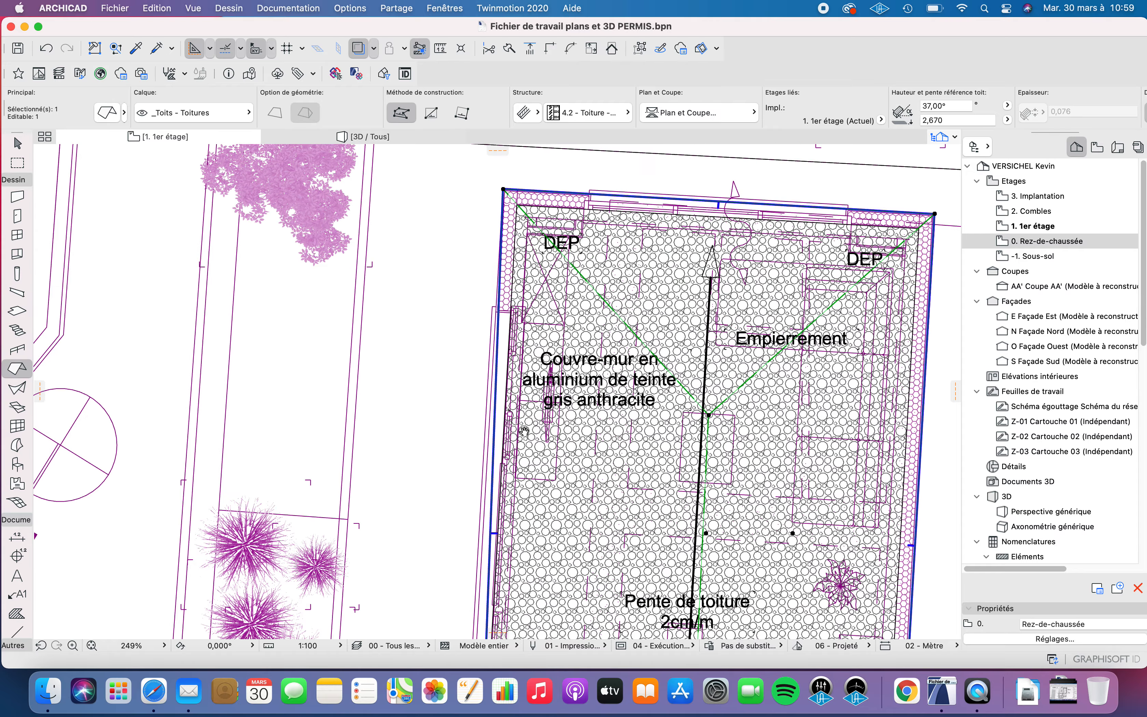
{"action": "scroll", "coordinate": [494, 316], "scroll_direction": "up", "scroll_amount": 7}
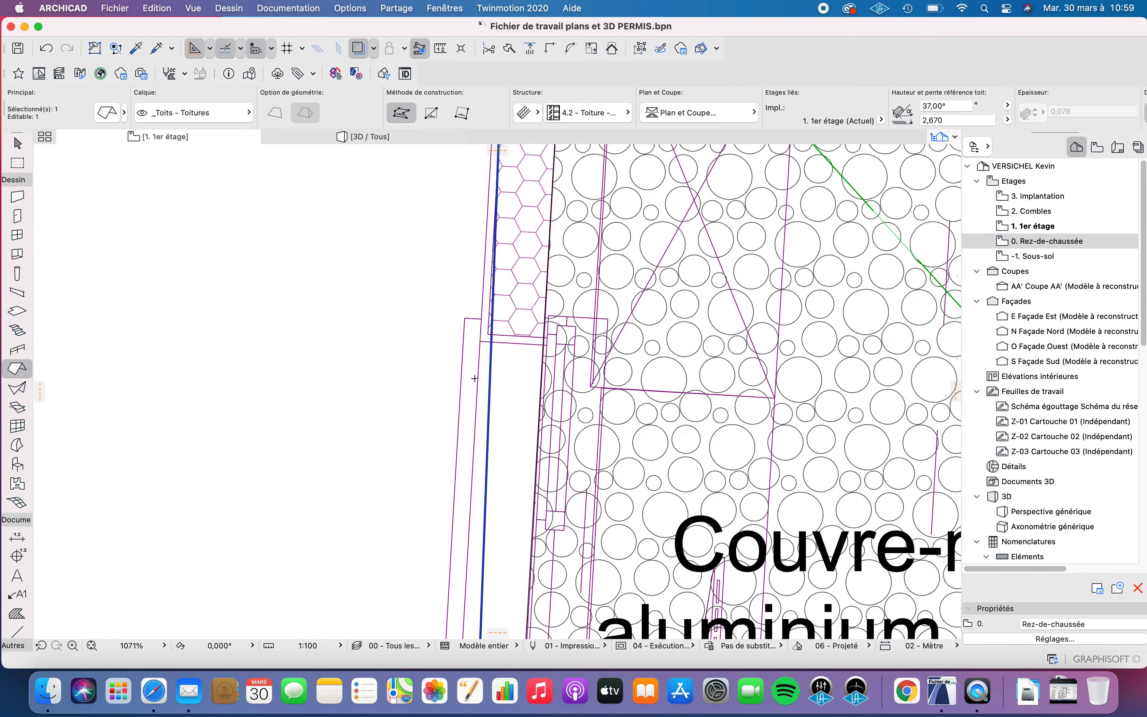
{"action": "scroll", "coordinate": [473, 459], "scroll_direction": "down", "scroll_amount": 10}
{"action": "middle_click_drag", "start_coordinate": [473, 459], "coordinate": [506, 253]}
{"action": "scroll", "coordinate": [497, 462], "scroll_direction": "up", "scroll_amount": 6}
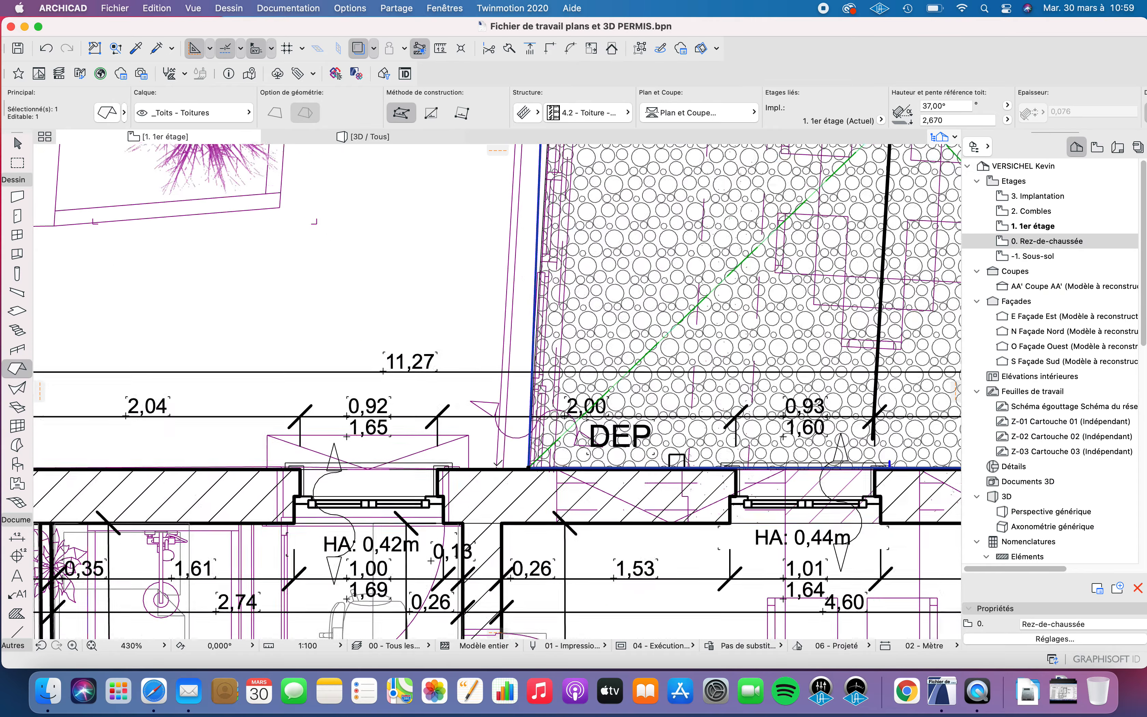
{"action": "scroll", "coordinate": [498, 462], "scroll_direction": "up", "scroll_amount": 4}
{"action": "scroll", "coordinate": [510, 467], "scroll_direction": "down", "scroll_amount": 9}
{"action": "middle_click_drag", "start_coordinate": [509, 468], "coordinate": [340, 619]}
Step: Deselect the roof, hide the trace reference and view the new roof above the extension in 3D
{"action": "key", "text": "Escape"}
{"action": "left_click", "coordinate": [358, 49]}
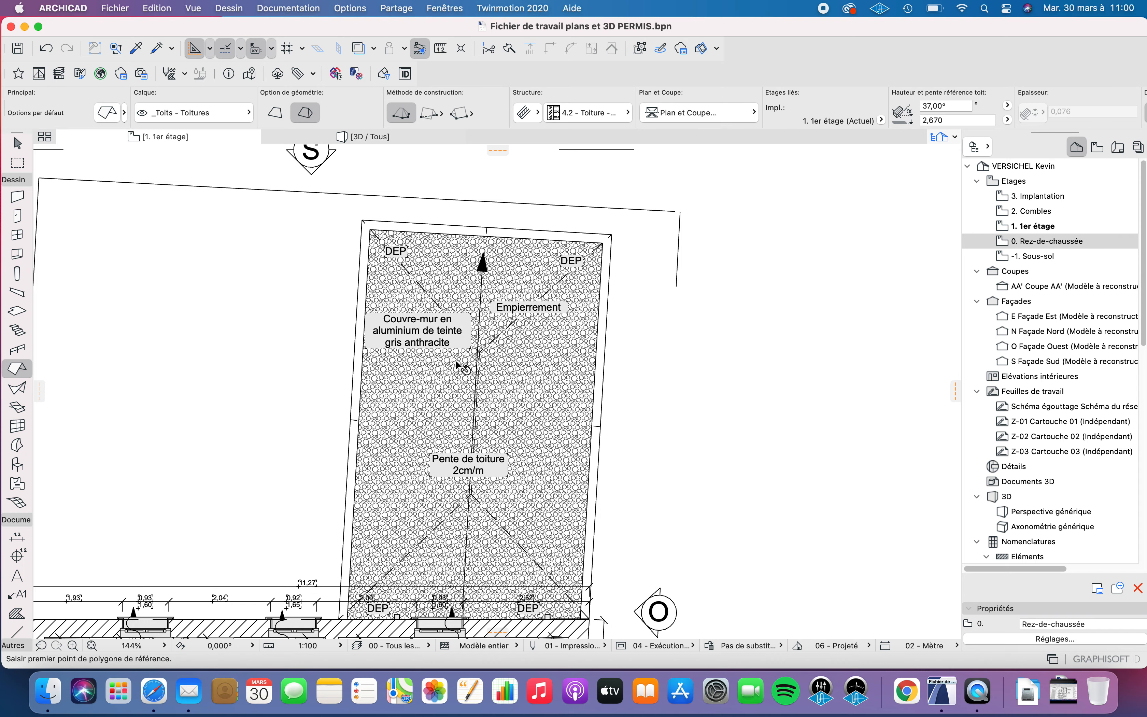
{"action": "scroll", "coordinate": [458, 365], "scroll_direction": "down", "scroll_amount": 4}
{"action": "left_click", "coordinate": [376, 137]}
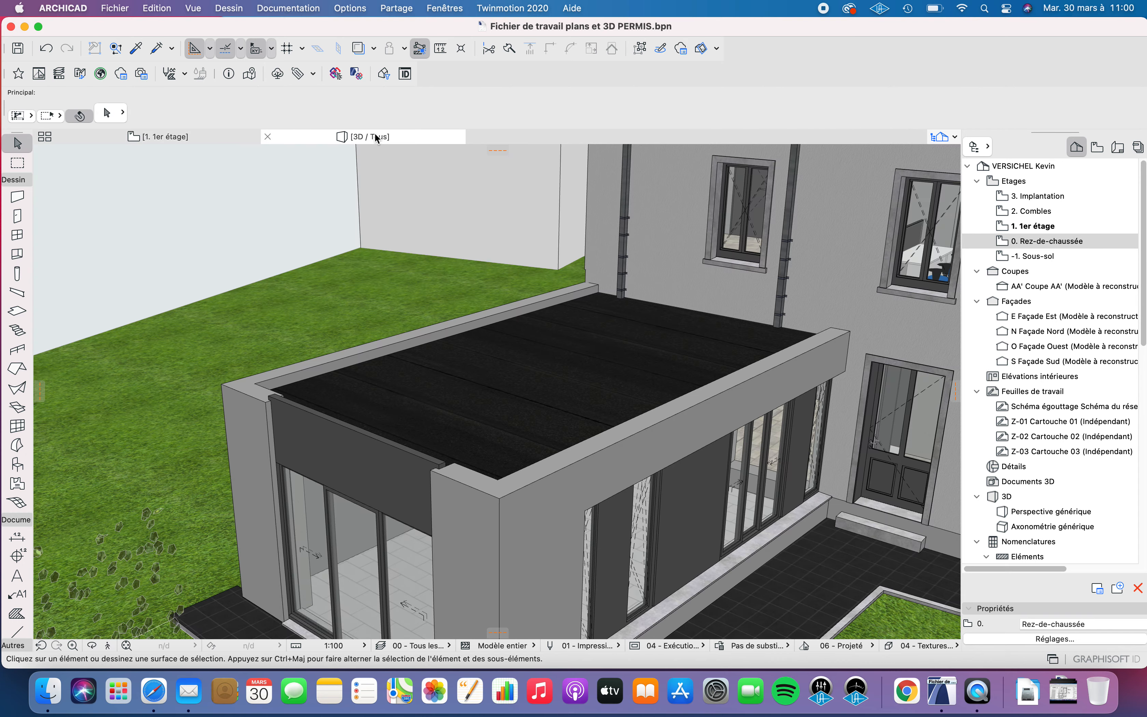
{"action": "scroll", "coordinate": [561, 334], "scroll_direction": "down", "scroll_amount": 4}
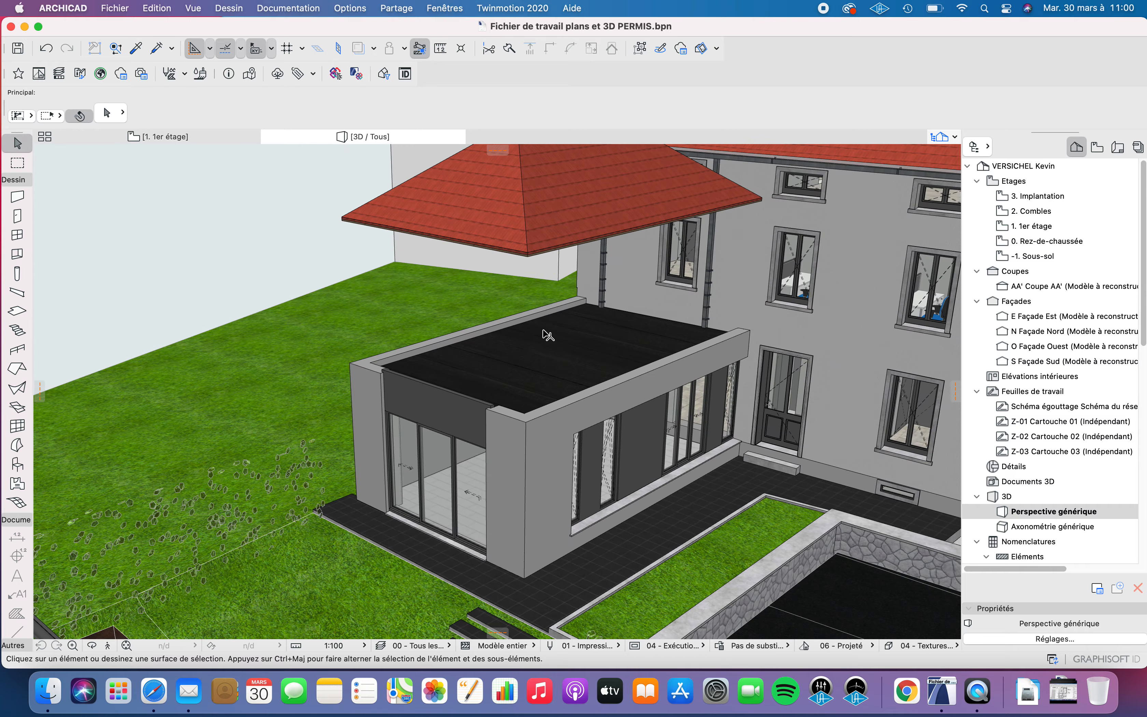
{"action": "middle_click_drag", "start_coordinate": [554, 310], "coordinate": [543, 437]}
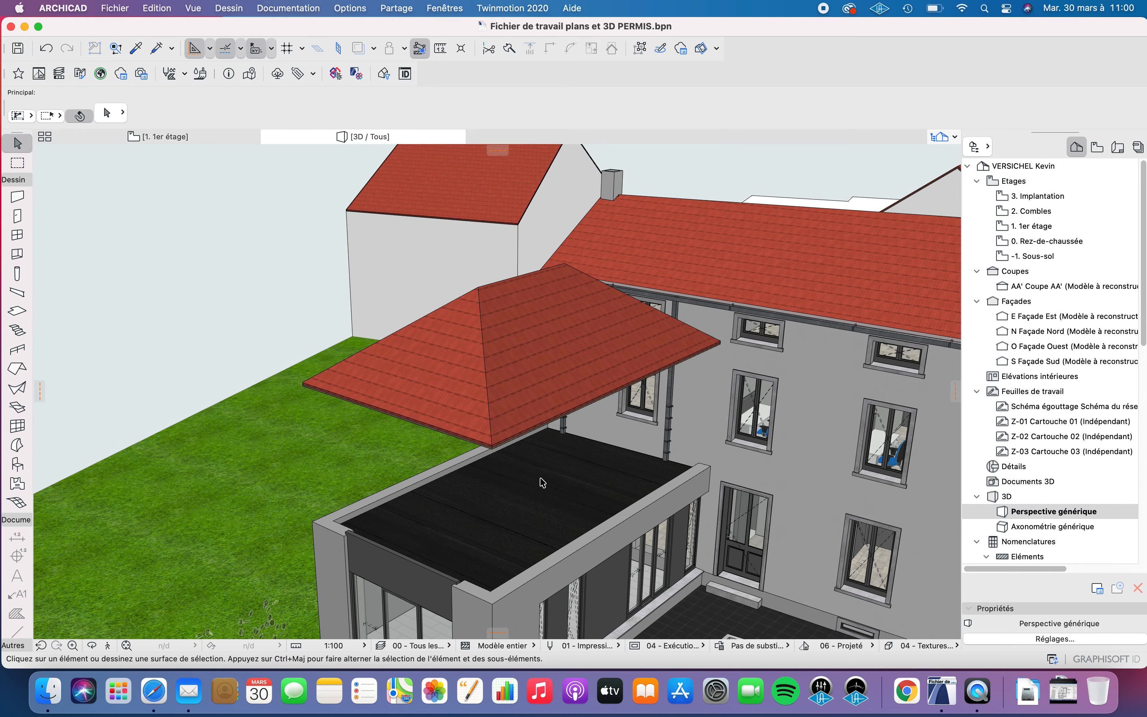
{"action": "middle_click_drag", "start_coordinate": [543, 483], "coordinate": [483, 419], "text": "shift"}
Step: Move the new hip roof straight down so its front eave corner rests on the extension's outer wall corner
{"action": "left_click", "coordinate": [471, 396]}
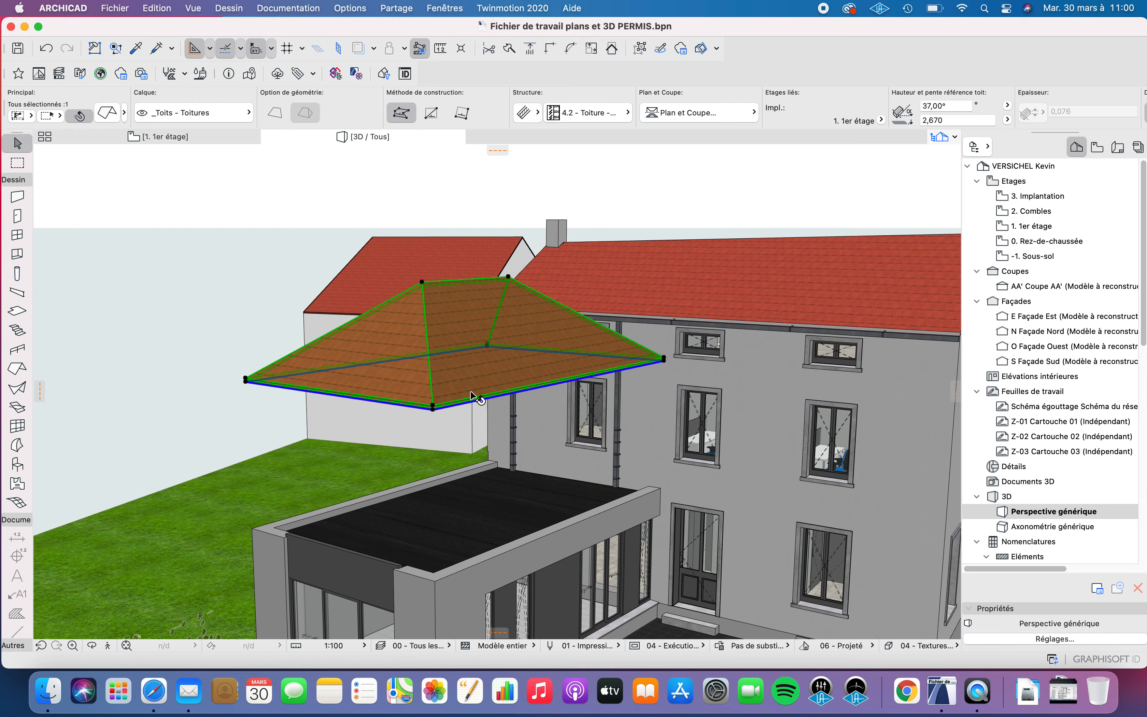
{"action": "scroll", "coordinate": [468, 514], "scroll_direction": "up", "scroll_amount": 3}
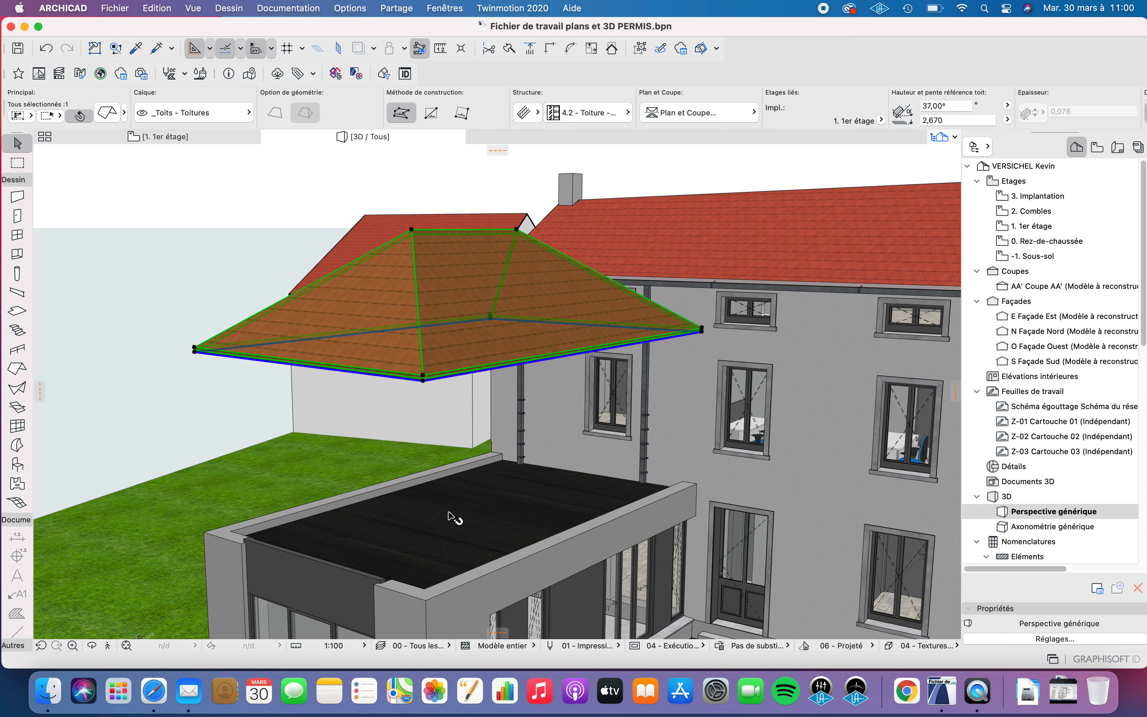
{"action": "middle_click_drag", "start_coordinate": [450, 516], "coordinate": [398, 299], "text": "shift"}
{"action": "key", "text": "super+d"}
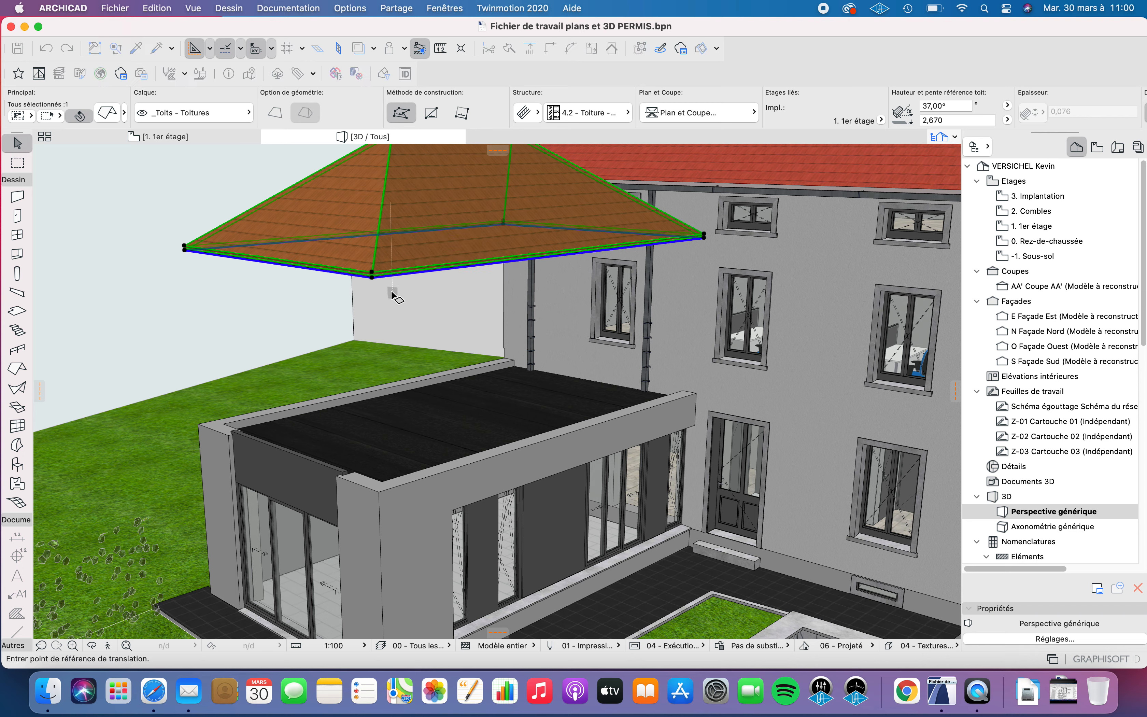
{"action": "left_click", "coordinate": [372, 279]}
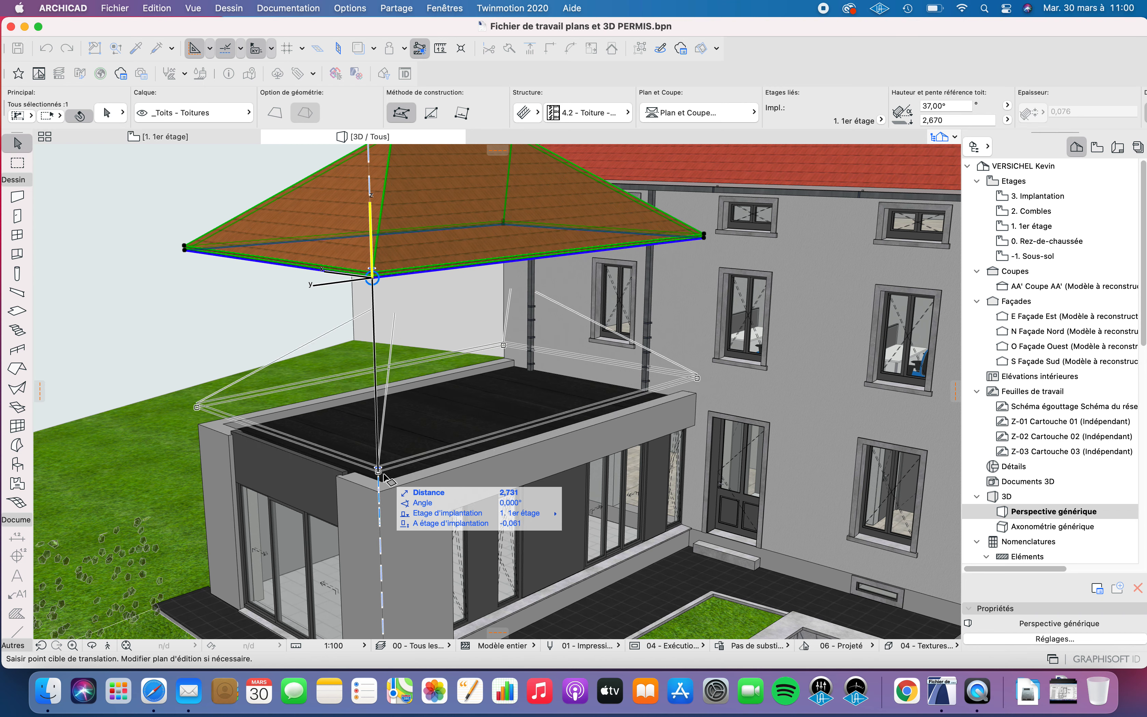
{"action": "left_click", "coordinate": [380, 492]}
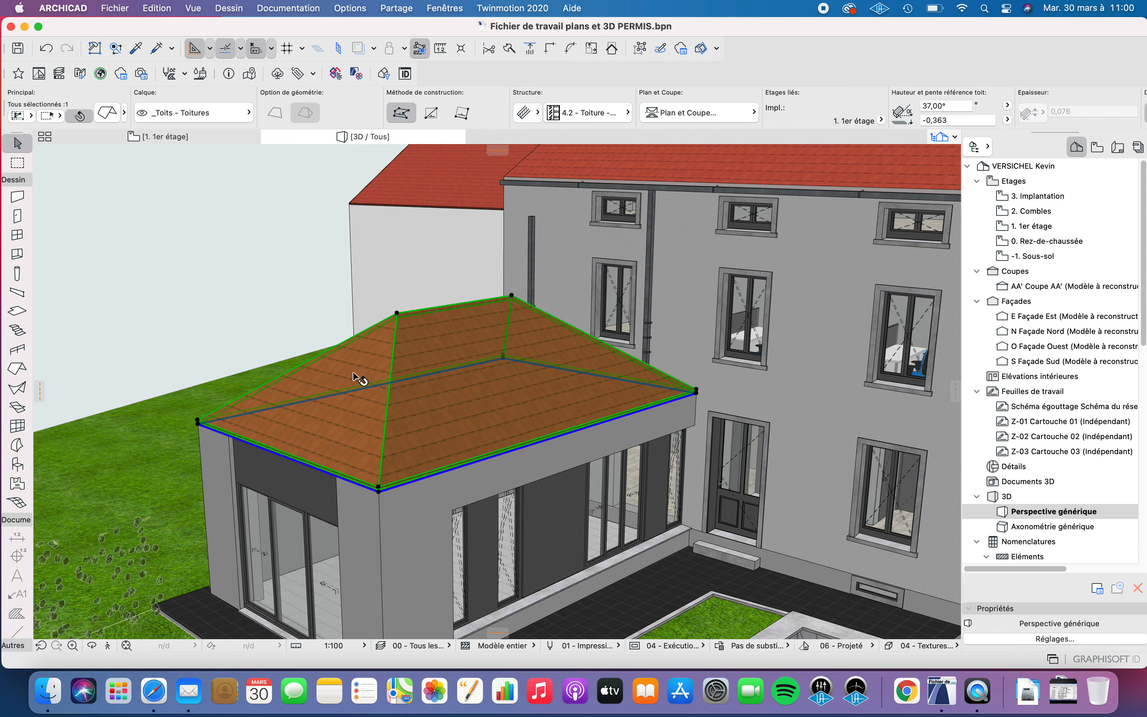
{"action": "left_click", "coordinate": [272, 233]}
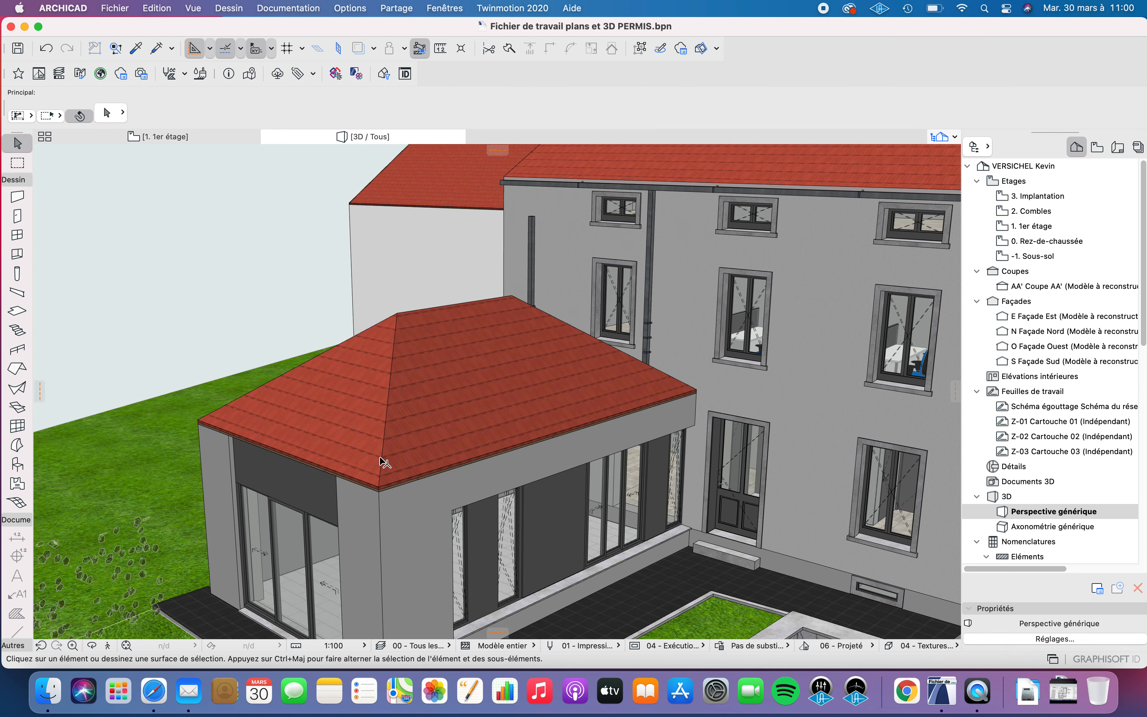
Step: Examine the new hip roof from several angles around the extension and select it at its house-side edge
{"action": "middle_click_drag", "start_coordinate": [364, 379], "coordinate": [380, 281], "text": "shift"}
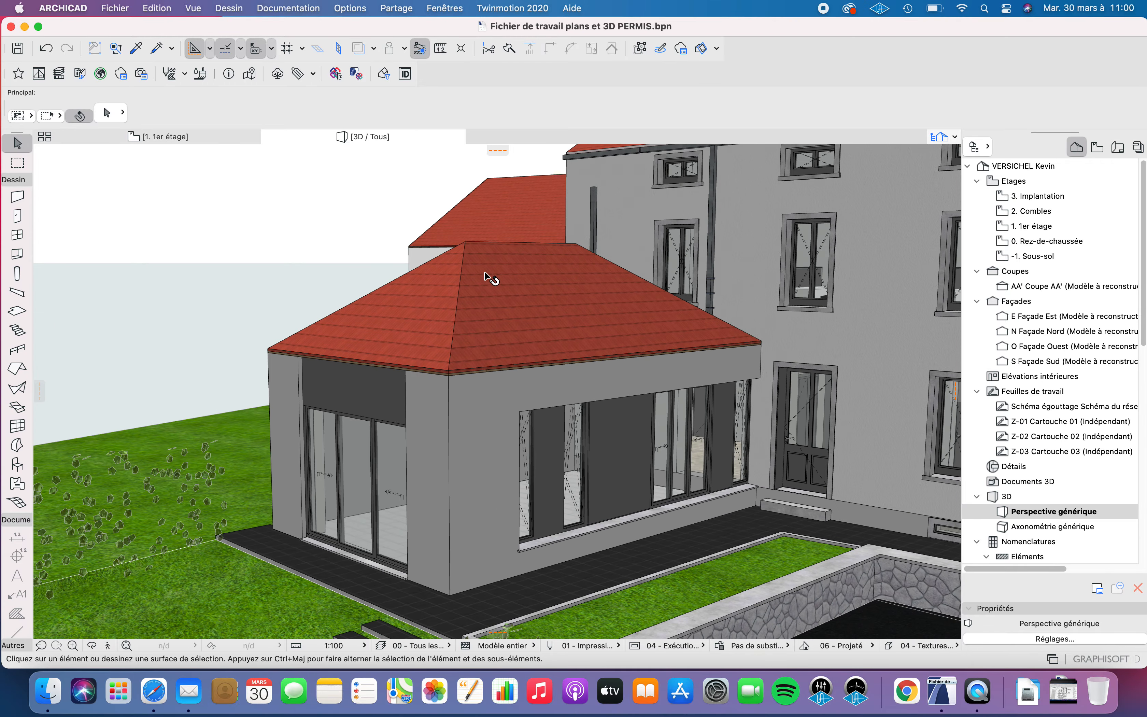
{"action": "scroll", "coordinate": [526, 306], "scroll_direction": "up", "scroll_amount": 4}
{"action": "middle_click_drag", "start_coordinate": [527, 306], "coordinate": [377, 328], "text": "shift"}
{"action": "scroll", "coordinate": [508, 273], "scroll_direction": "up", "scroll_amount": 3}
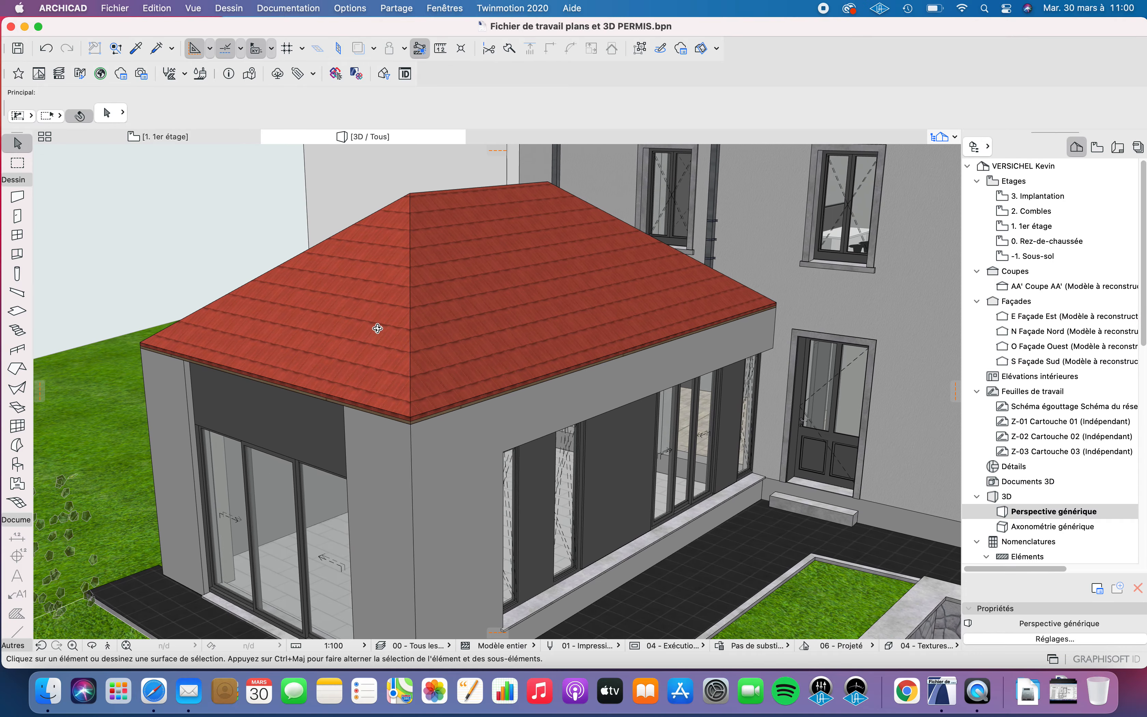
{"action": "middle_click_drag", "start_coordinate": [477, 289], "coordinate": [252, 327], "text": "shift"}
{"action": "middle_click_drag", "start_coordinate": [463, 311], "coordinate": [317, 328]}
{"action": "middle_click_drag", "start_coordinate": [529, 302], "coordinate": [519, 313], "text": "shift"}
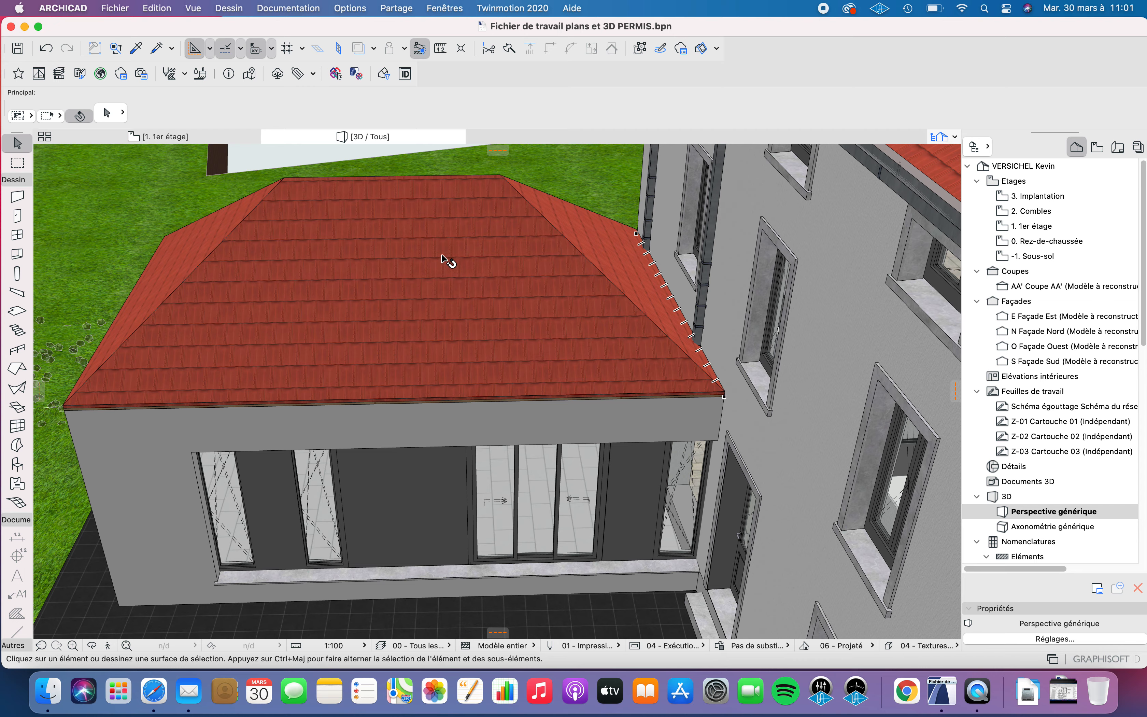
{"action": "mouse_move", "coordinate": [622, 271]}
{"action": "middle_mouse_down", "text": "shift"}
{"action": "mouse_move", "coordinate": [571, 305]}
{"action": "mouse_move", "coordinate": [694, 269]}
{"action": "mouse_move", "coordinate": [628, 262]}
{"action": "middle_mouse_up", "text": "shift"}
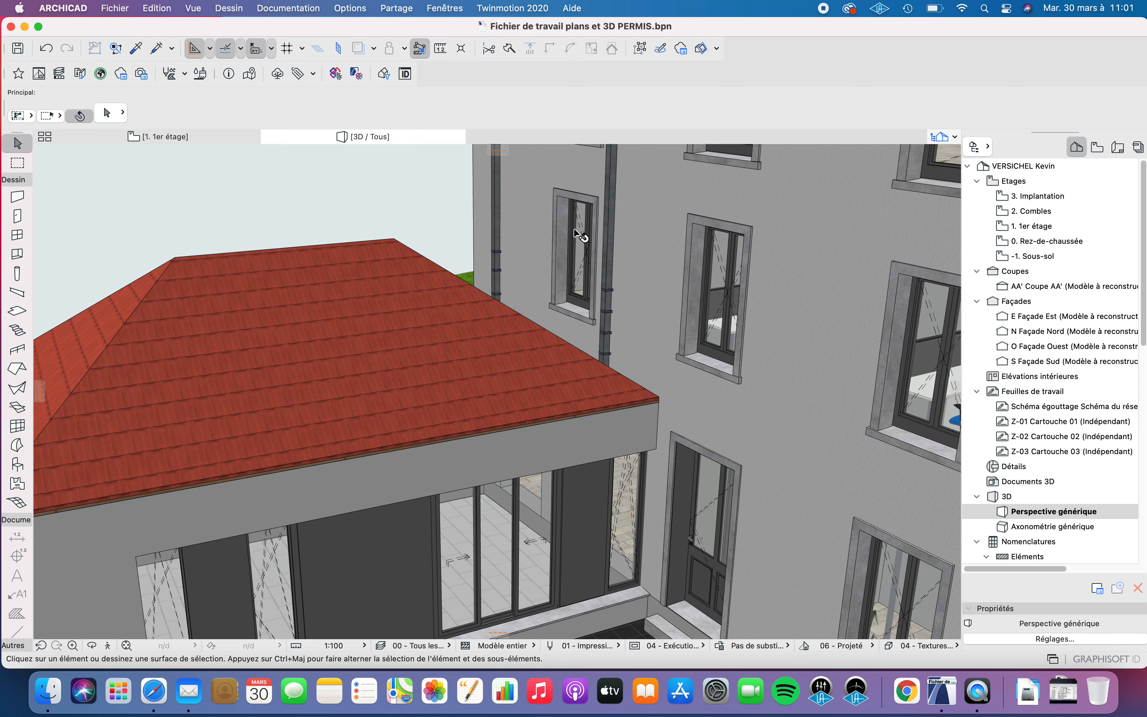
{"action": "middle_click_drag", "start_coordinate": [537, 304], "coordinate": [538, 342]}
{"action": "left_click", "coordinate": [559, 313]}
{"action": "left_click", "coordinate": [559, 313]}
{"action": "key", "text": "Escape"}
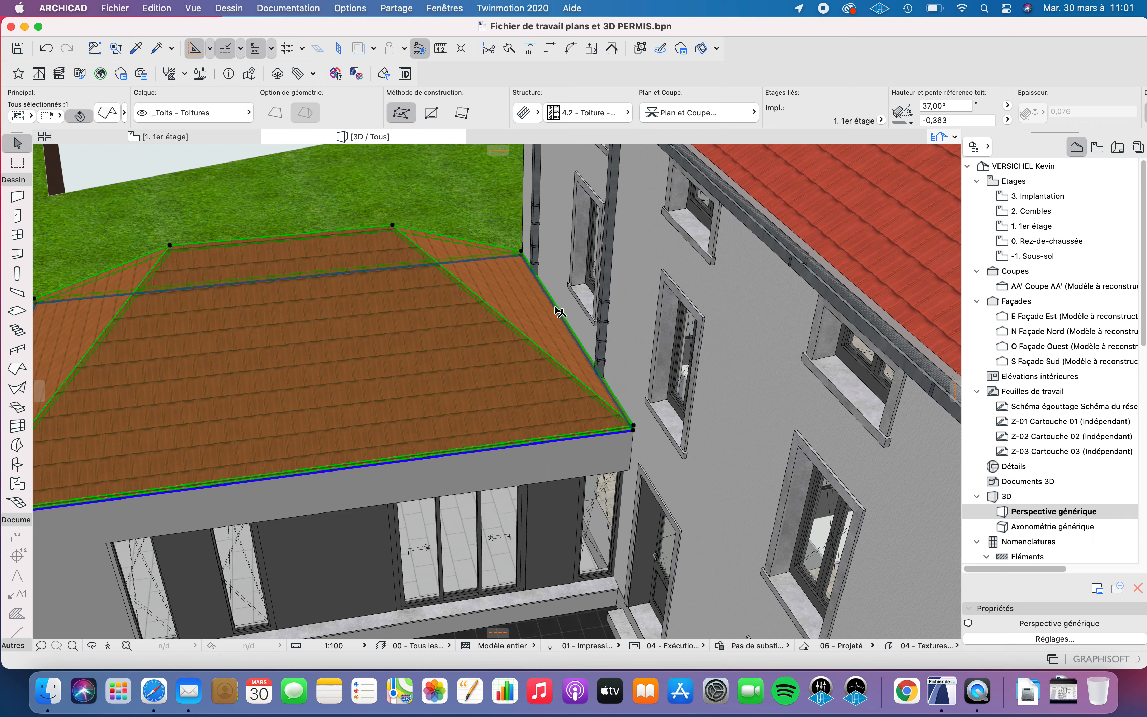
Step: Delete the first-floor façade window just above the house-side end of the extension's roof
{"action": "scroll", "coordinate": [475, 276], "scroll_direction": "down", "scroll_amount": 4}
{"action": "middle_click_drag", "start_coordinate": [431, 305], "coordinate": [572, 253], "text": "shift"}
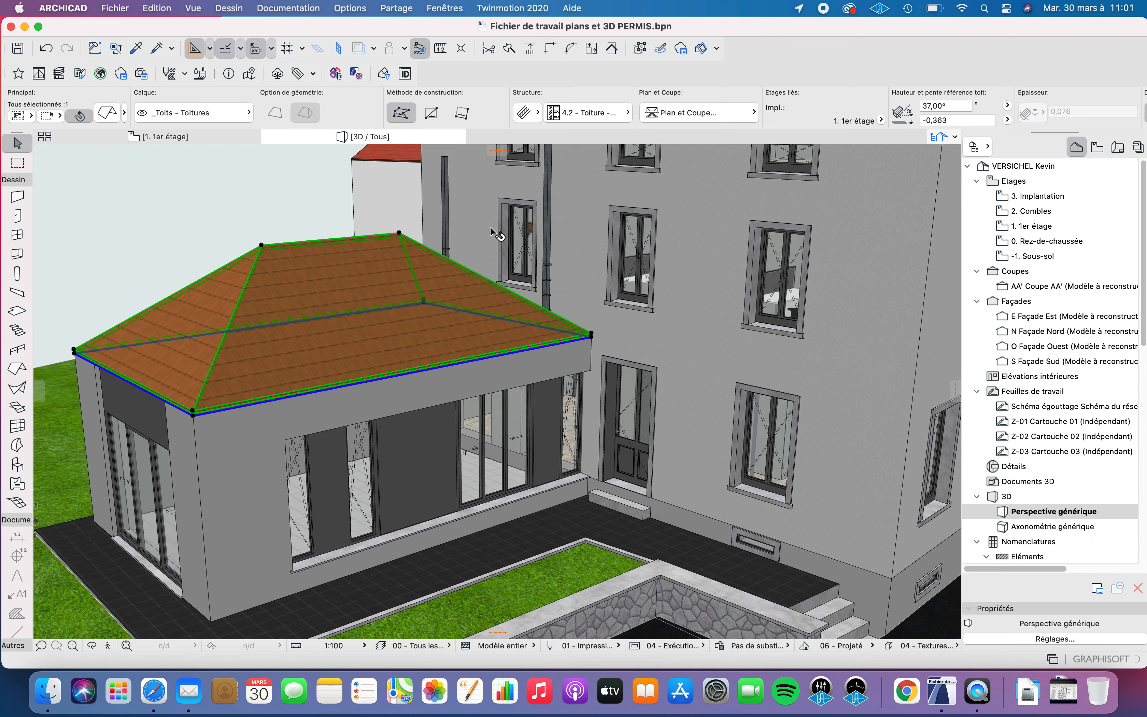
{"action": "scroll", "coordinate": [501, 237], "scroll_direction": "up", "scroll_amount": 4}
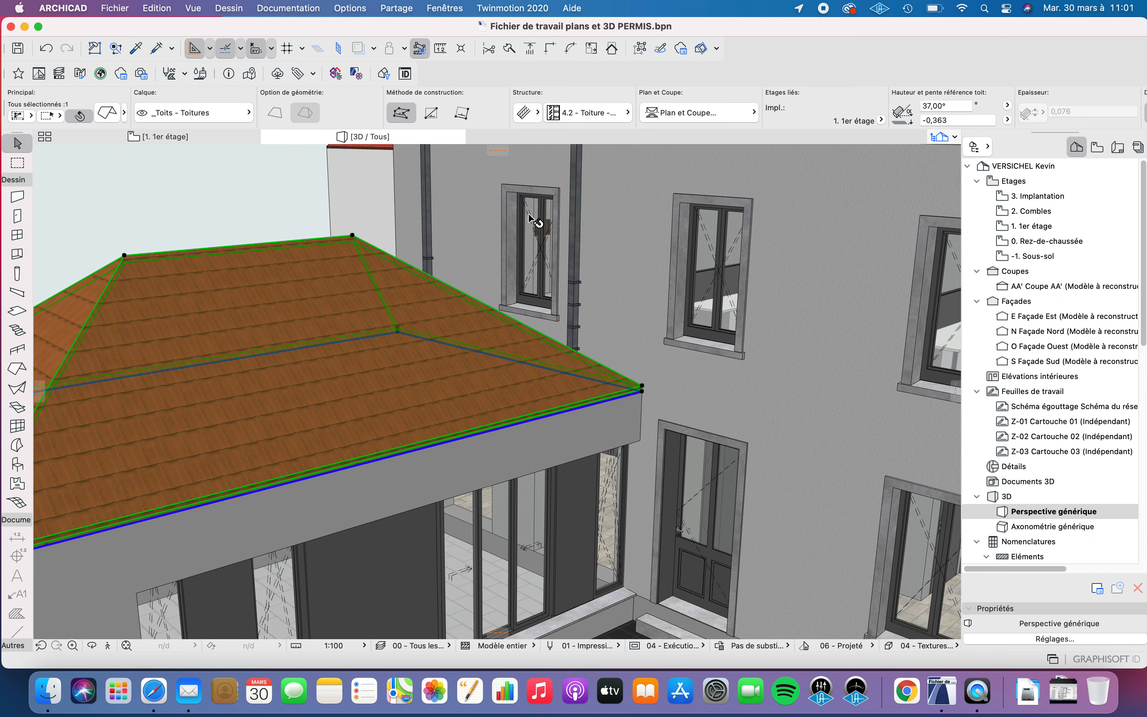
{"action": "middle_click_drag", "start_coordinate": [455, 253], "coordinate": [471, 308], "text": "shift"}
{"action": "left_click", "coordinate": [481, 304]}
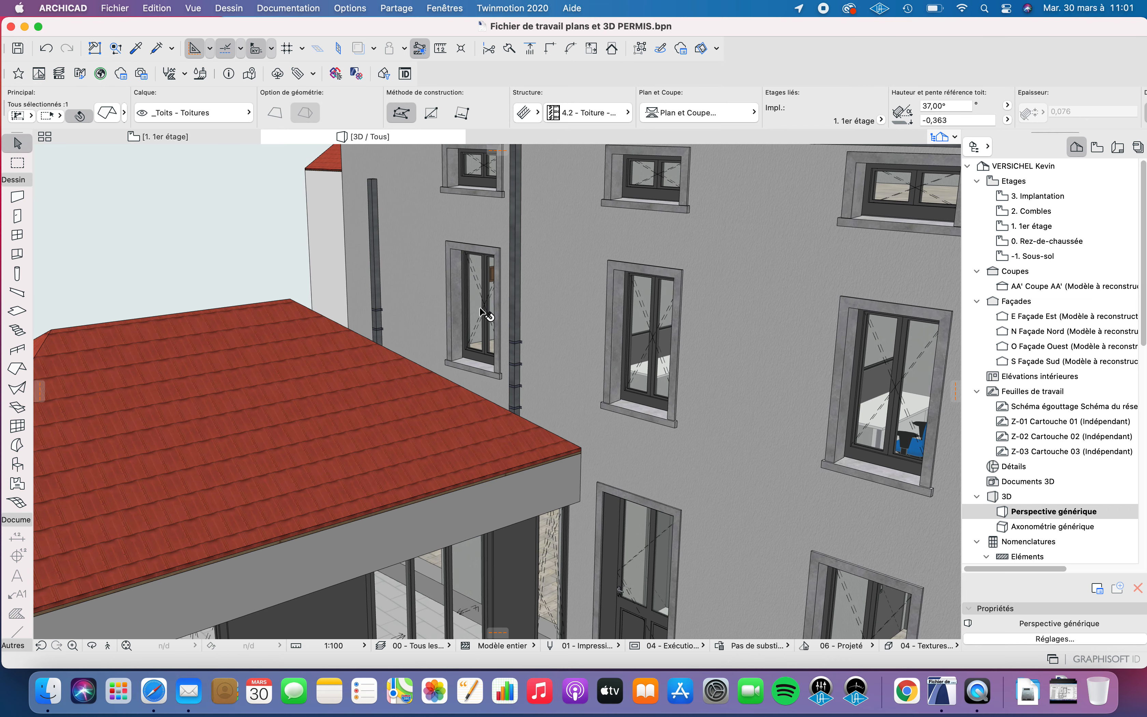
{"action": "key", "text": "Delete"}
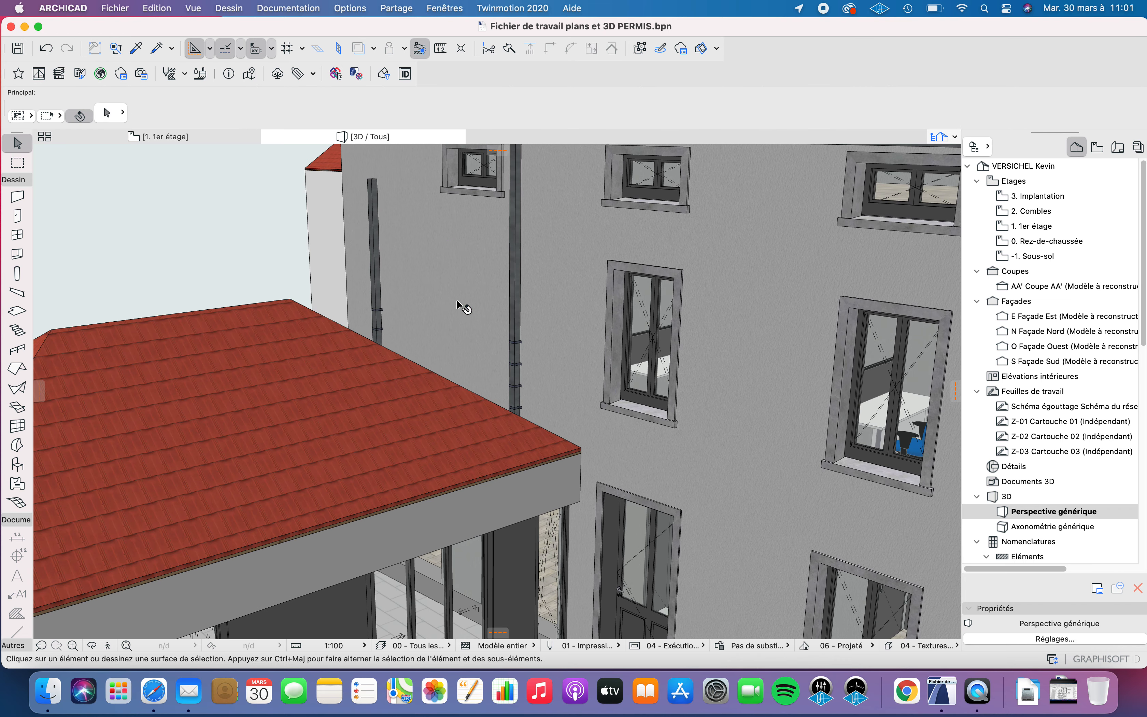
Step: Turn the roof's house-side hip plane into a 90° gable (Pignon), applying the change only to the clicked plane (Pan du clic)
{"action": "middle_click_drag", "start_coordinate": [571, 301], "coordinate": [453, 397], "text": "shift"}
{"action": "left_click", "coordinate": [453, 397]}
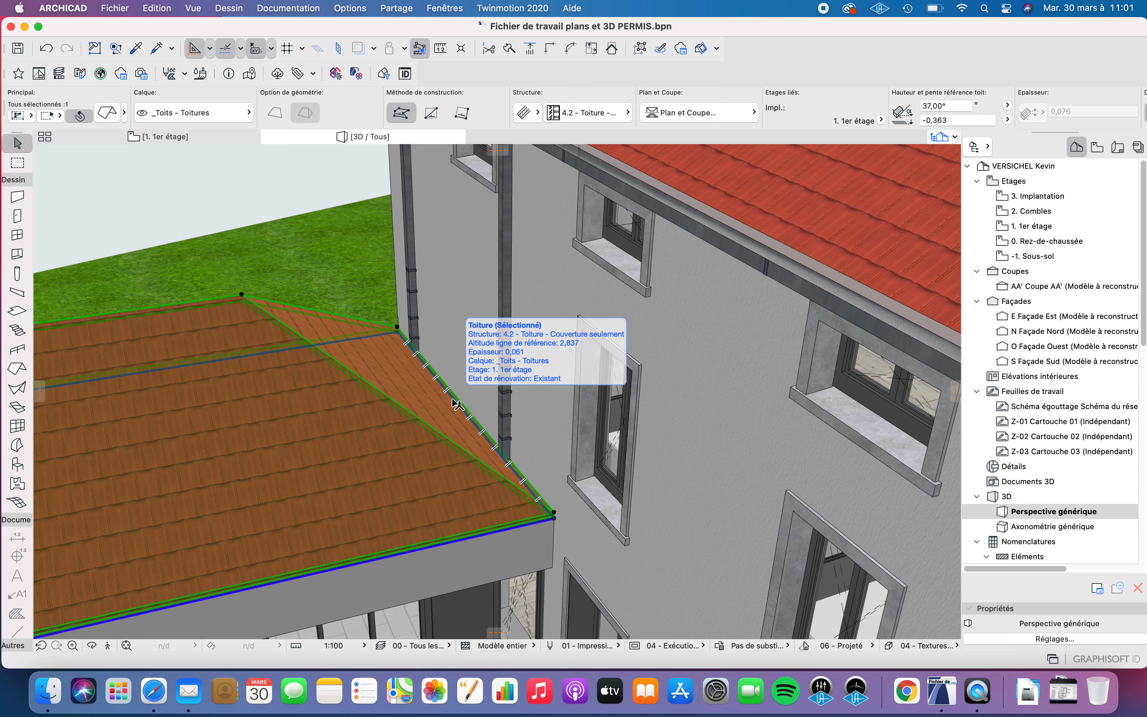
{"action": "left_click", "coordinate": [456, 404]}
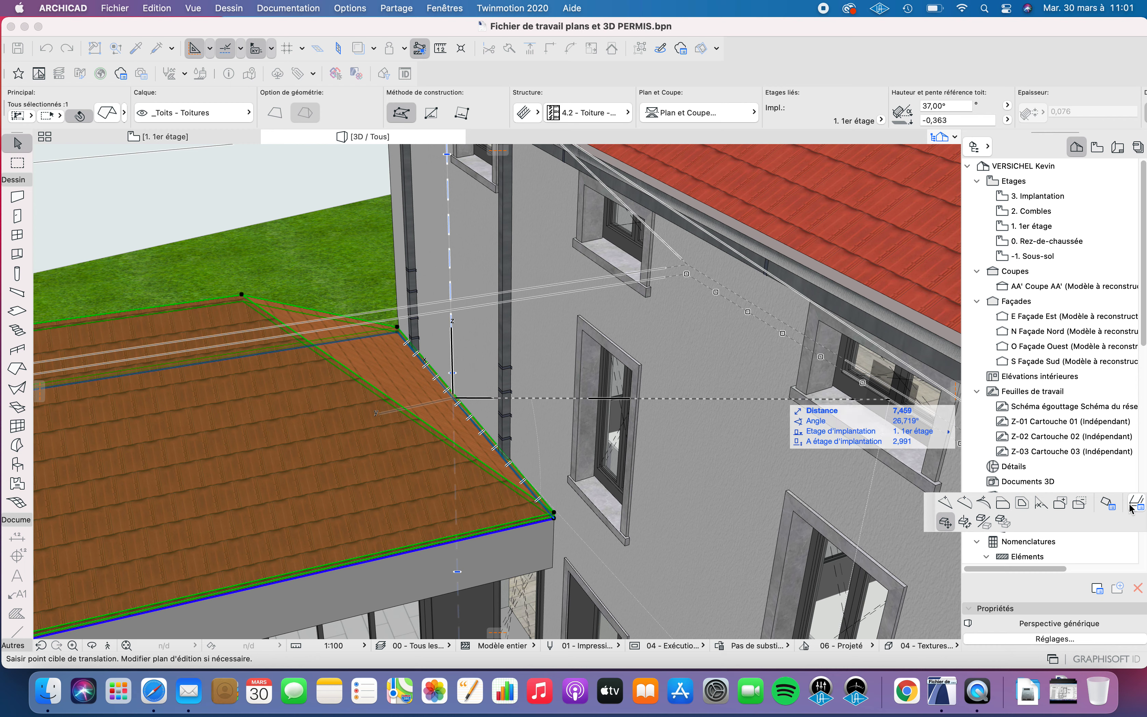
{"action": "left_click", "coordinate": [1107, 504]}
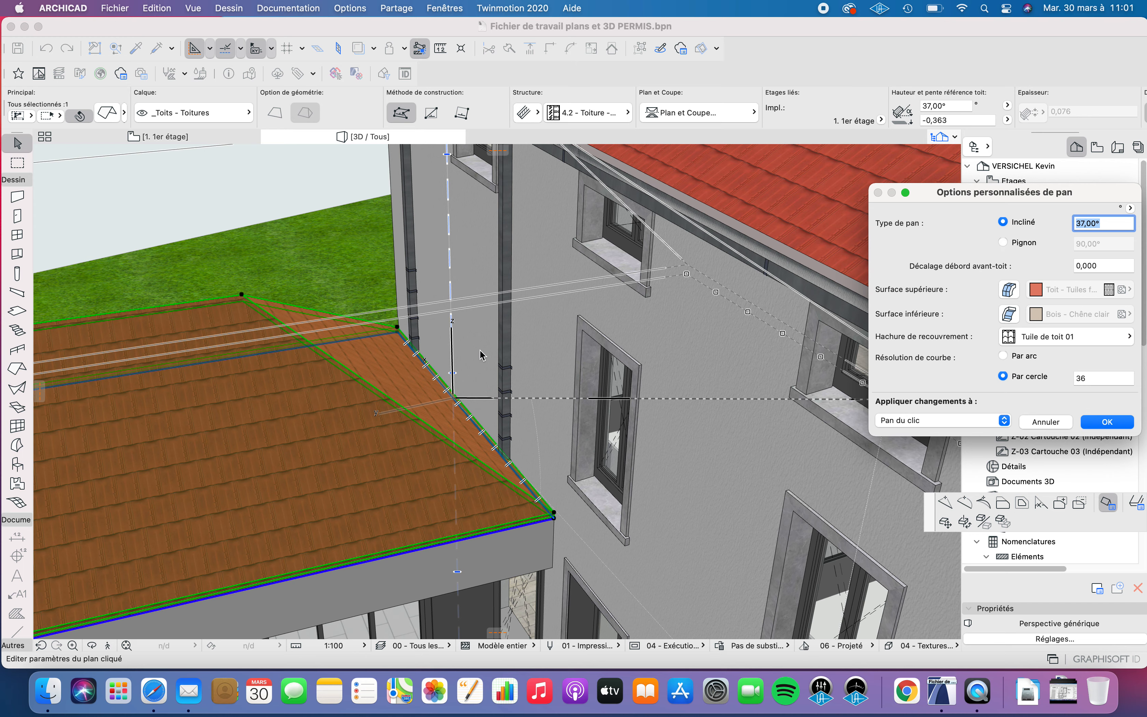
{"action": "left_click", "coordinate": [1003, 242]}
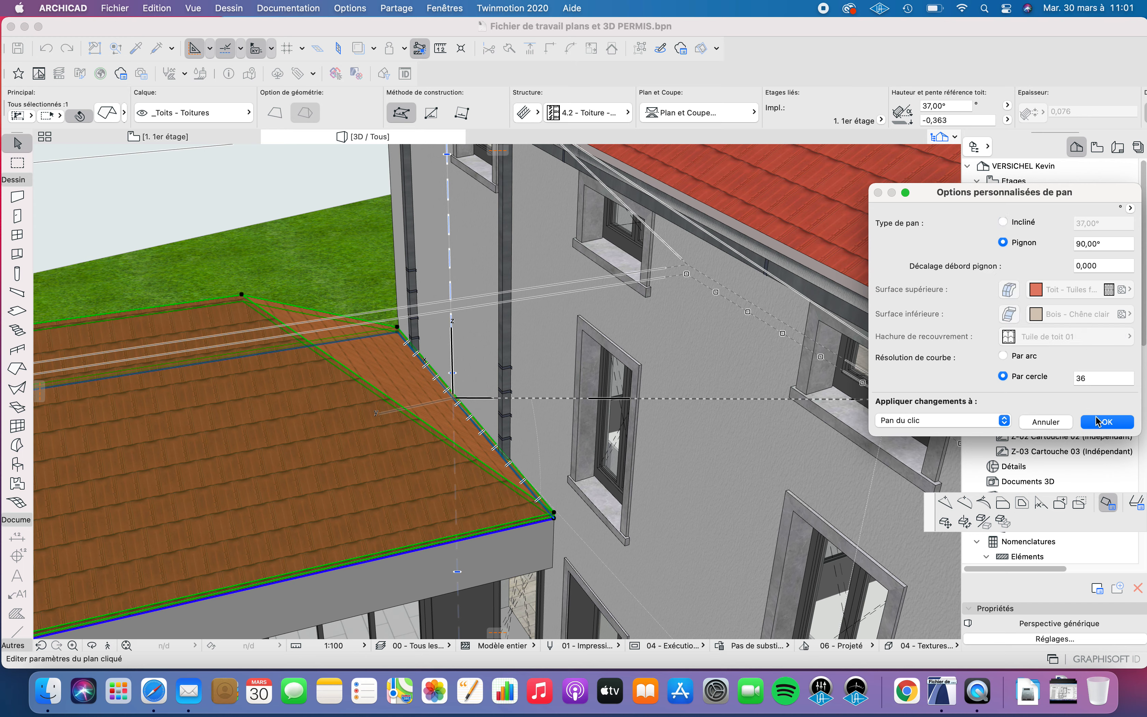
{"action": "left_click", "coordinate": [1102, 425]}
{"action": "middle_click_drag", "start_coordinate": [385, 295], "coordinate": [523, 281], "text": "shift"}
{"action": "left_click", "coordinate": [179, 188]}
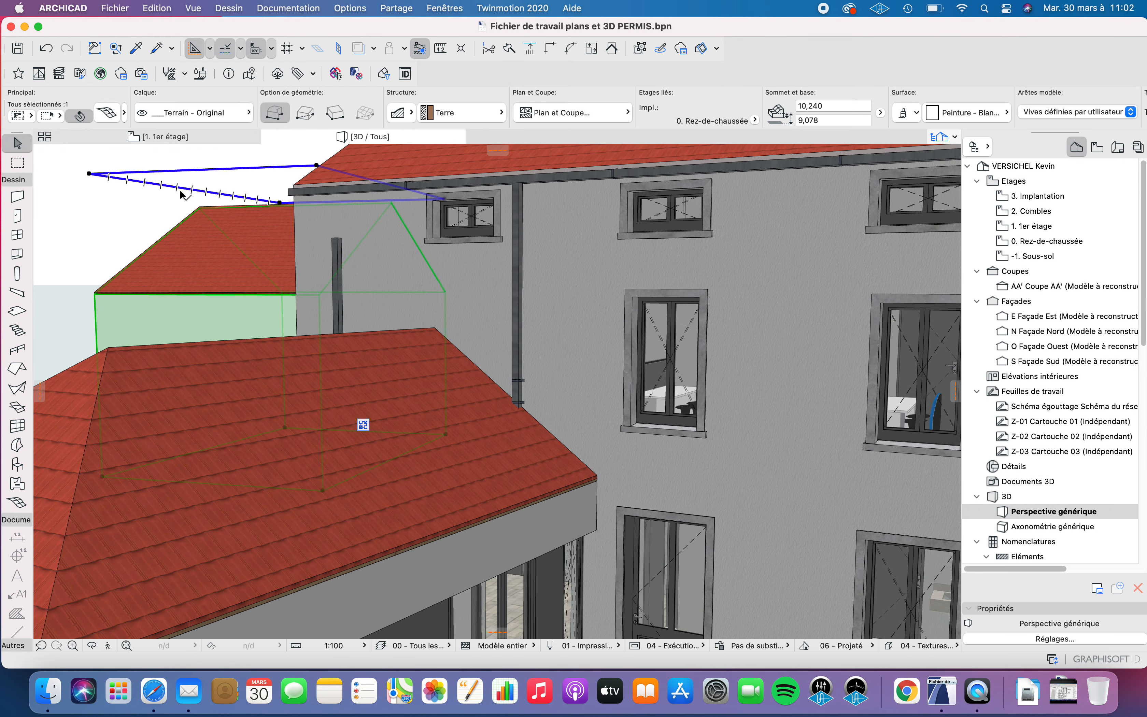
{"action": "middle_click_drag", "start_coordinate": [180, 190], "coordinate": [266, 313], "text": "shift"}
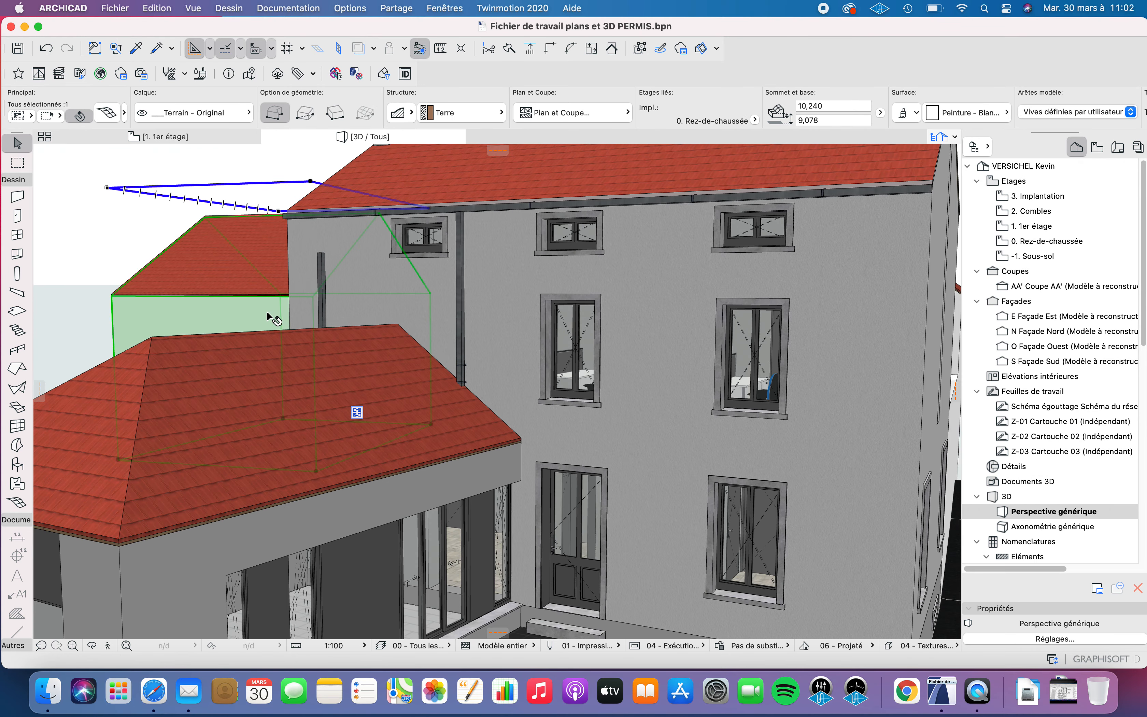
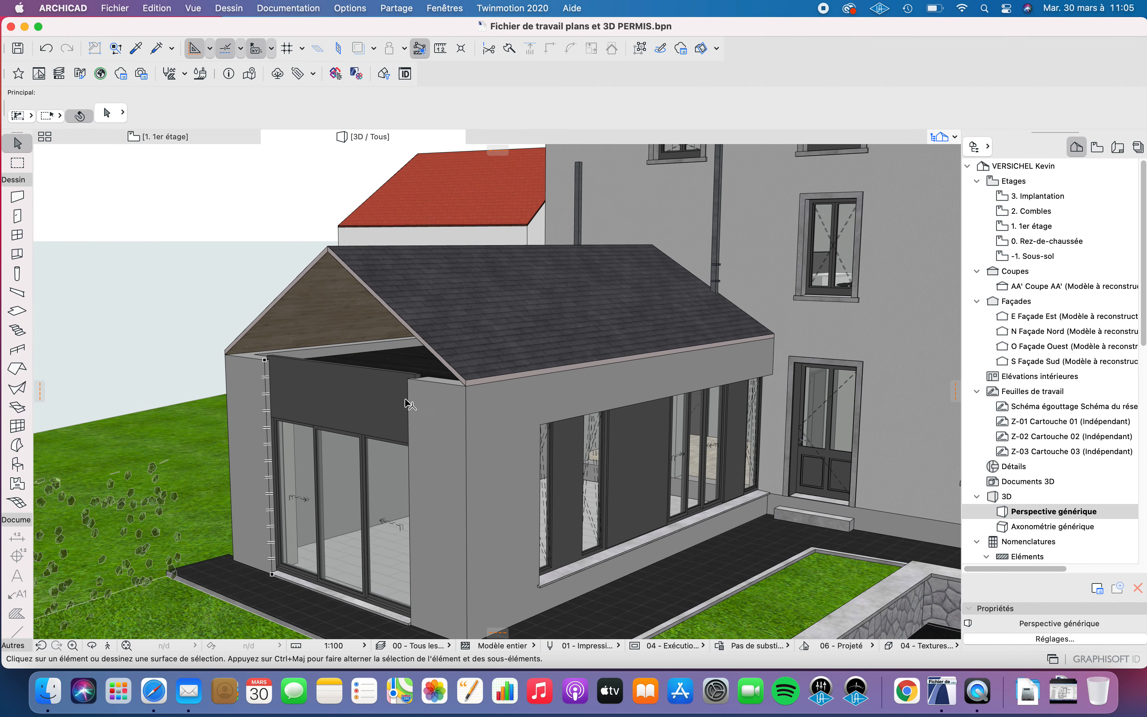
Step: Suspend element grouping so the extension's walls can be selected individually, and clear the current selection
{"action": "left_click_drag", "start_coordinate": [294, 328], "coordinate": [502, 327]}
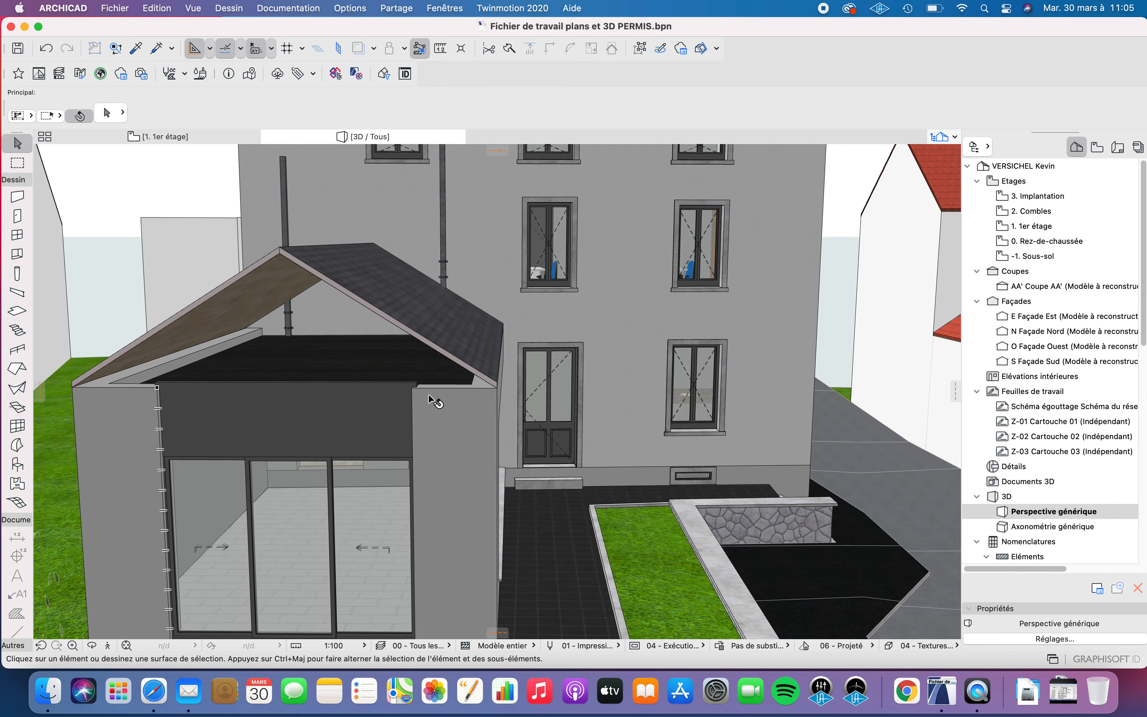
{"action": "middle_click_drag", "start_coordinate": [428, 396], "coordinate": [238, 392], "text": "shift"}
{"action": "middle_click_drag", "start_coordinate": [386, 449], "coordinate": [416, 428]}
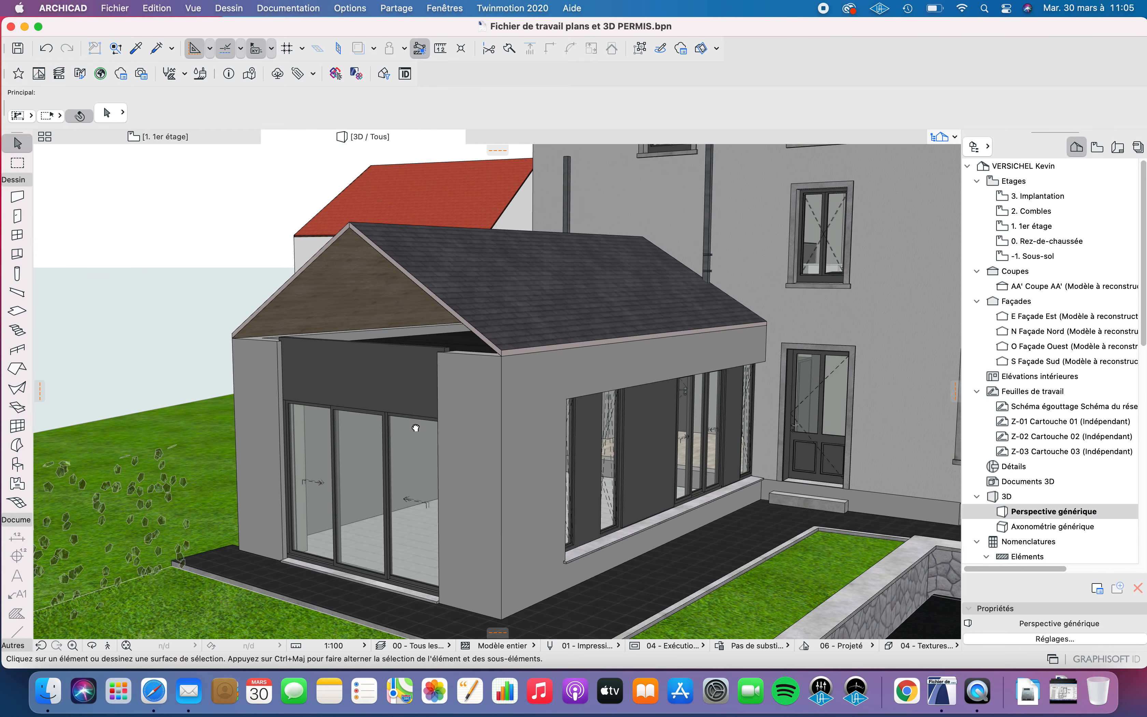
{"action": "left_click", "coordinate": [479, 361]}
{"action": "middle_click_drag", "start_coordinate": [515, 304], "coordinate": [577, 376], "text": "shift"}
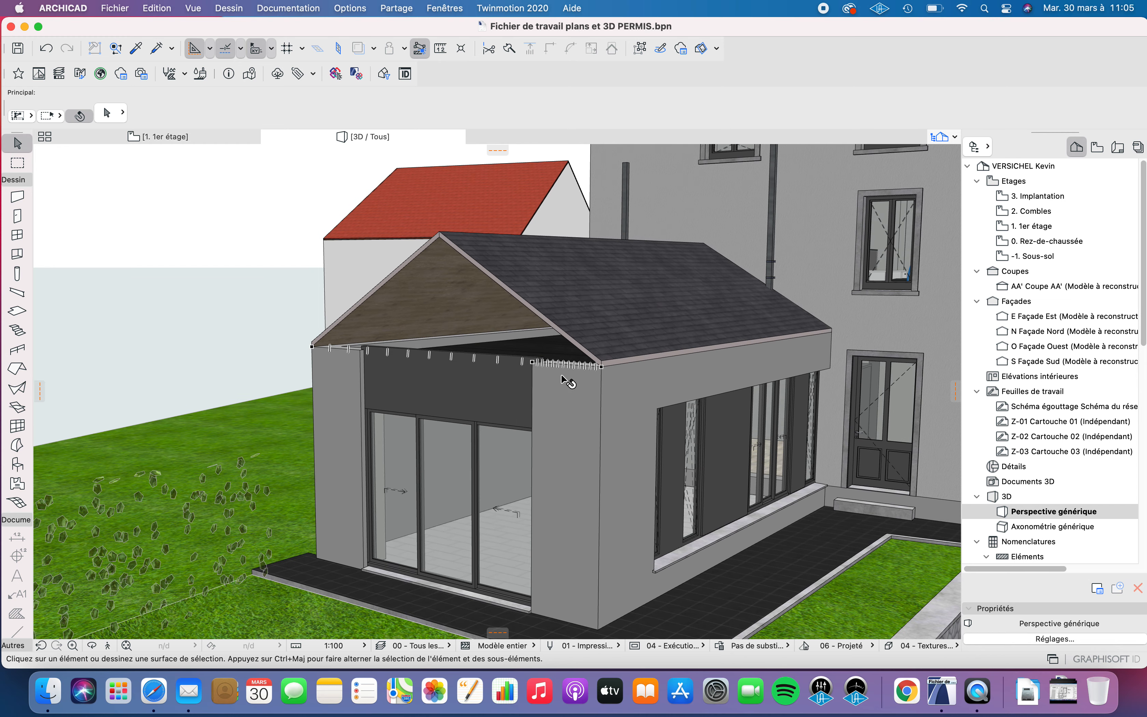
{"action": "left_click", "coordinate": [571, 414]}
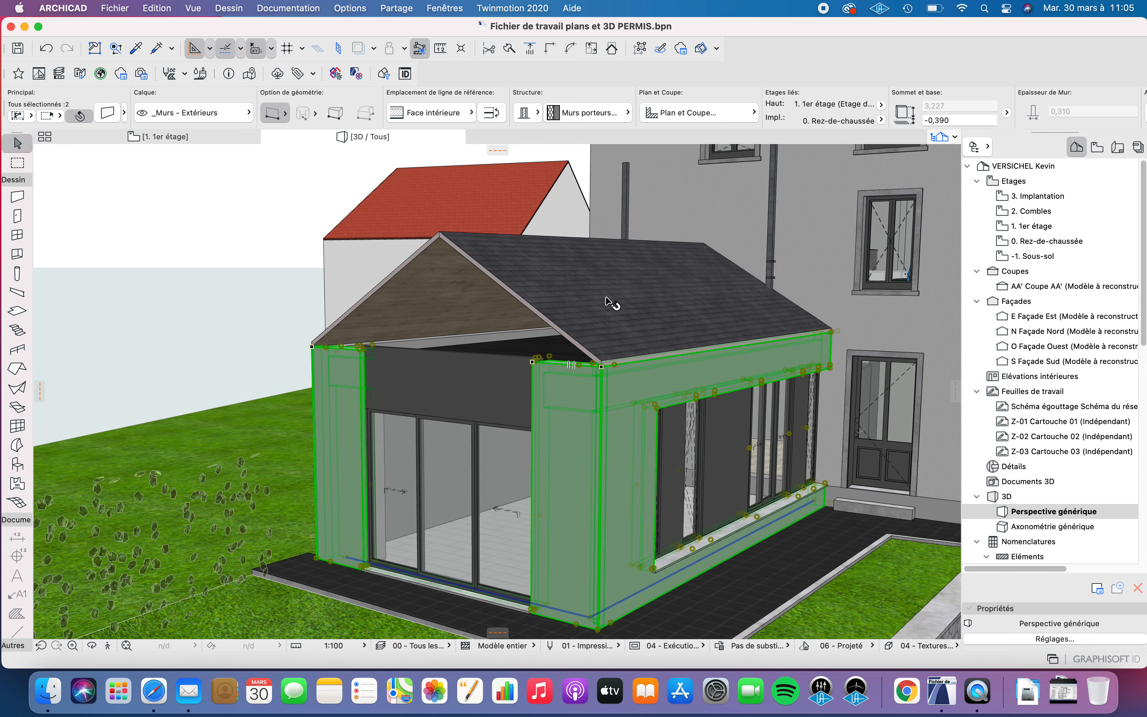
{"action": "left_click", "coordinate": [612, 352]}
{"action": "left_click", "coordinate": [577, 410]}
{"action": "left_click", "coordinate": [639, 52]}
{"action": "left_click", "coordinate": [249, 217]}
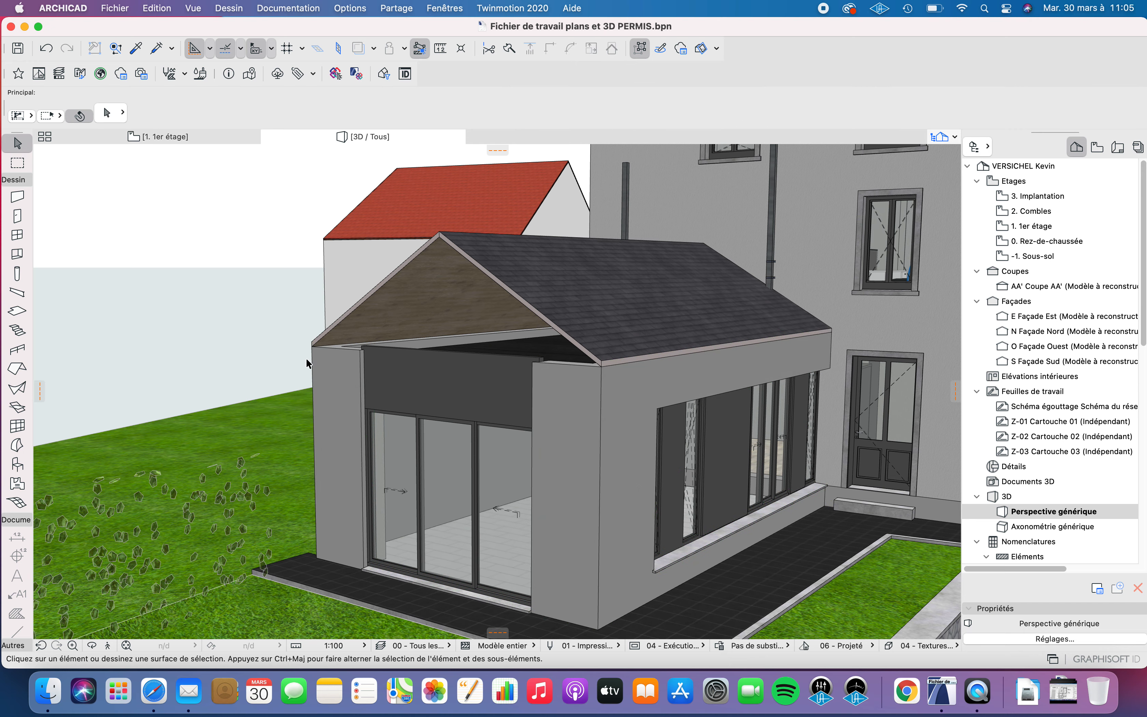
Step: Raise the top of the extension's front gable wall to the roof's ridge, then deselect it
{"action": "left_click", "coordinate": [345, 399]}
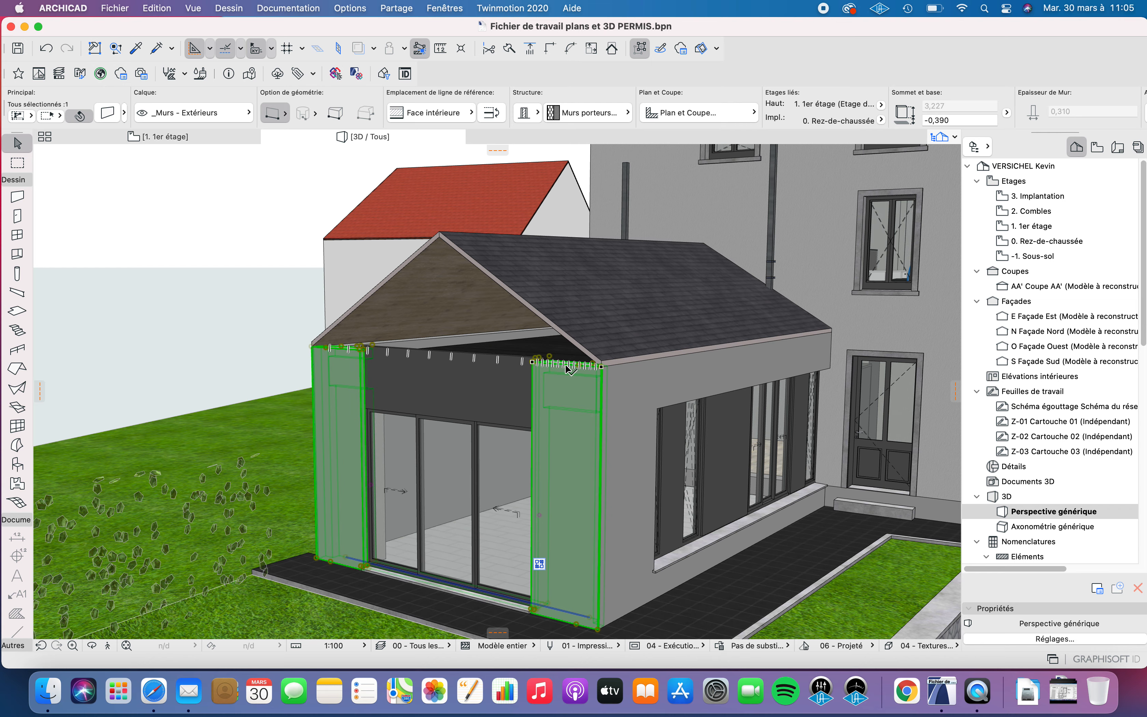
{"action": "left_click", "coordinate": [602, 365]}
{"action": "scroll", "coordinate": [604, 370], "scroll_direction": "up", "scroll_amount": 3}
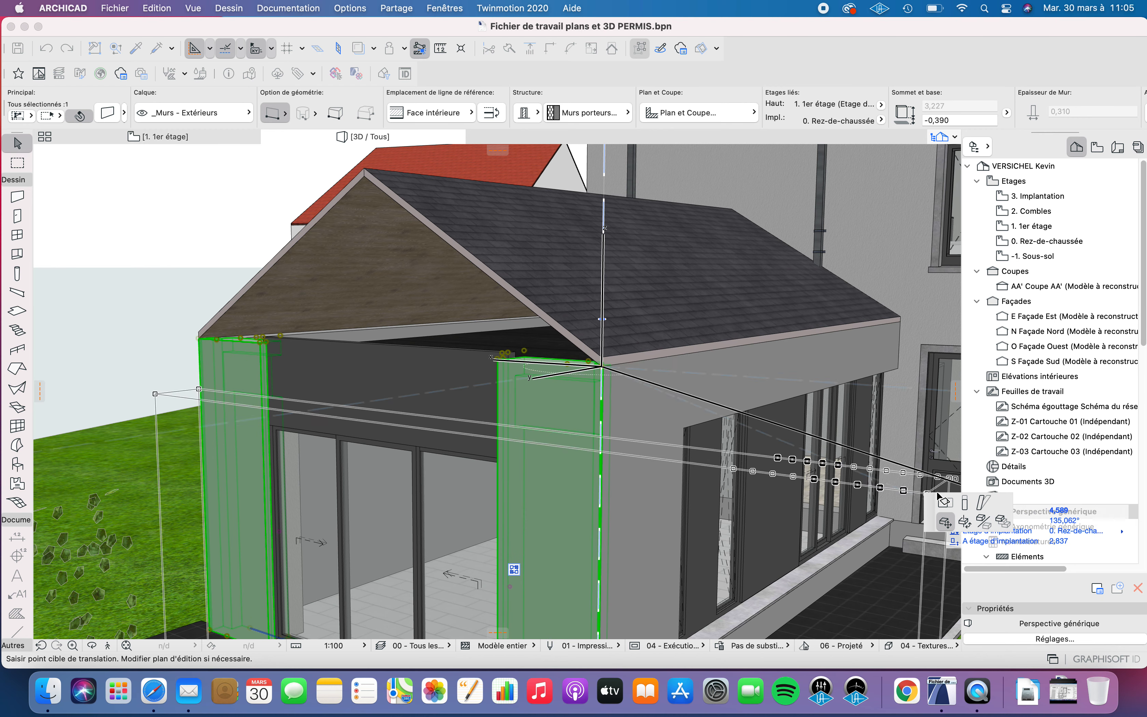
{"action": "left_click", "coordinate": [966, 502]}
{"action": "scroll", "coordinate": [488, 237], "scroll_direction": "down", "scroll_amount": 2}
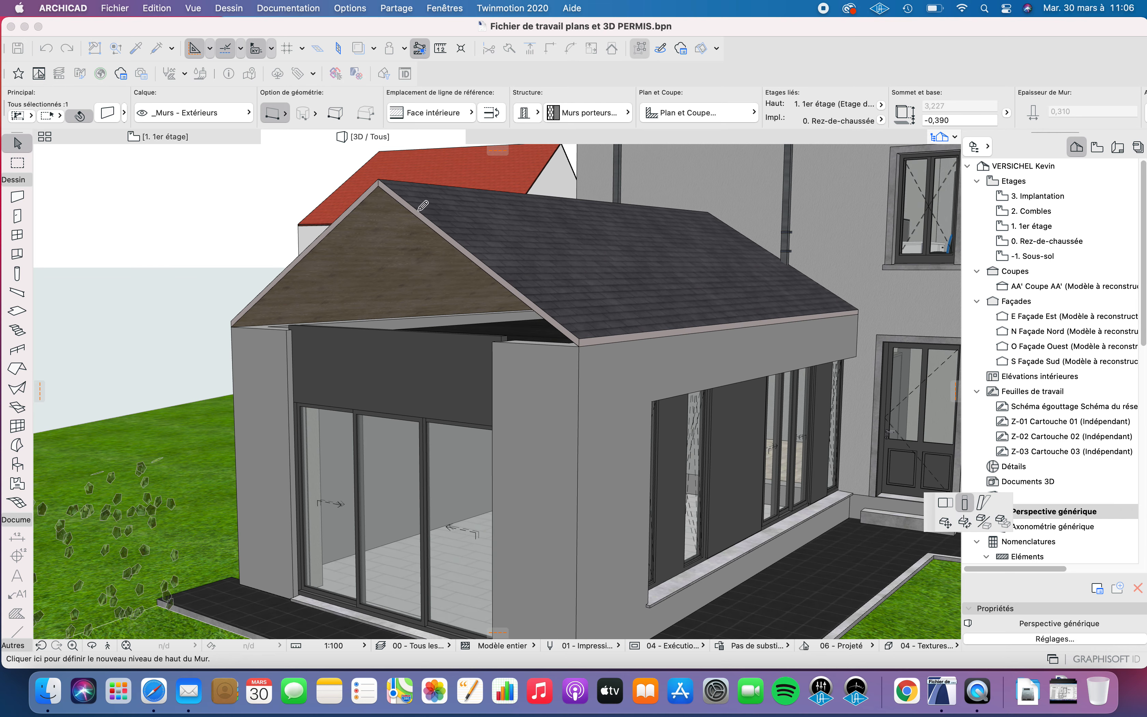
{"action": "left_click", "coordinate": [380, 191]}
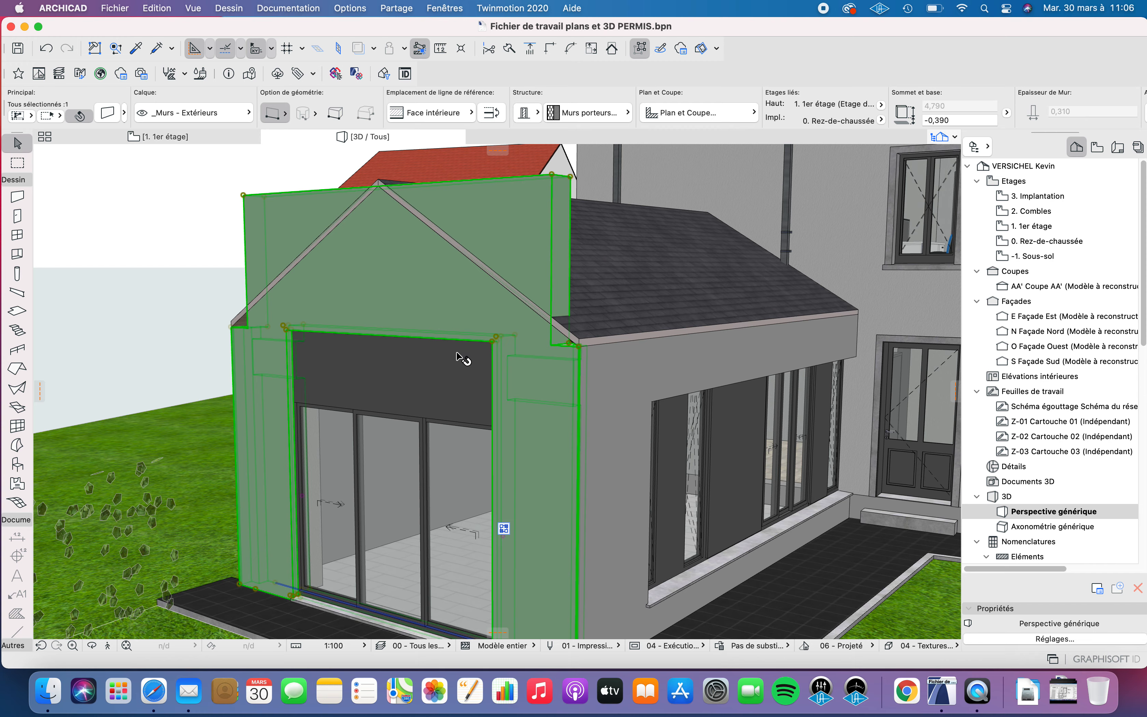
{"action": "key", "text": "Escape"}
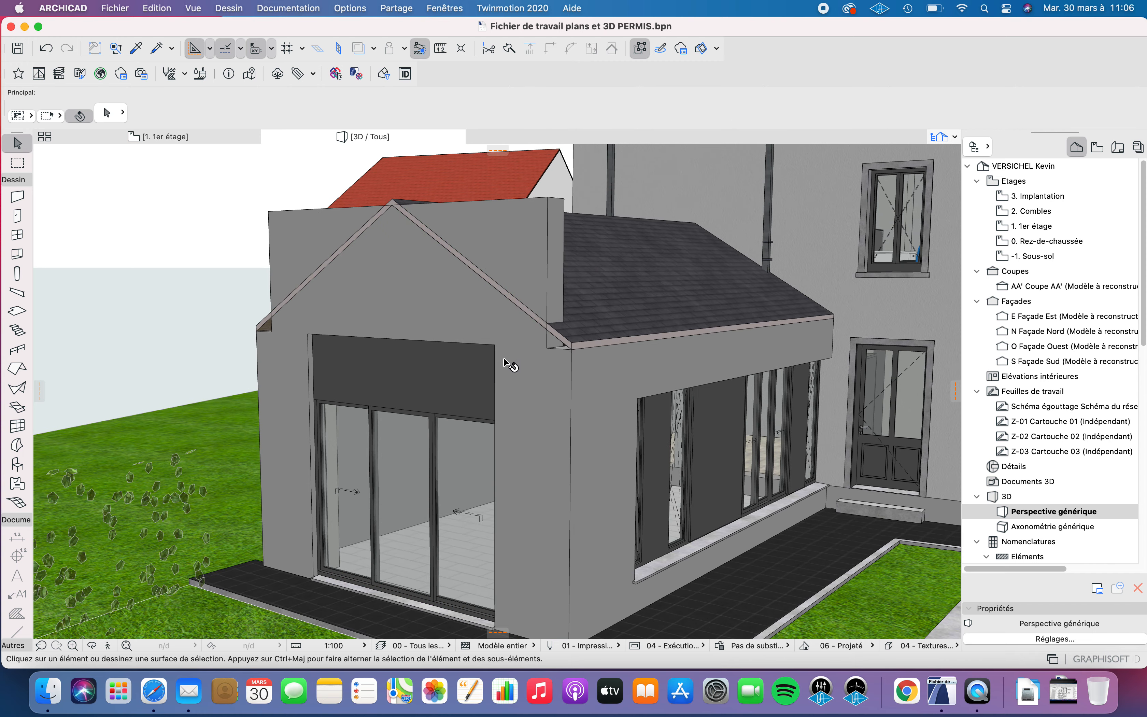
Step: Select the extension's two long side walls together and raise their tops above the roof slopes
{"action": "middle_click_drag", "start_coordinate": [513, 365], "coordinate": [652, 444], "text": "shift"}
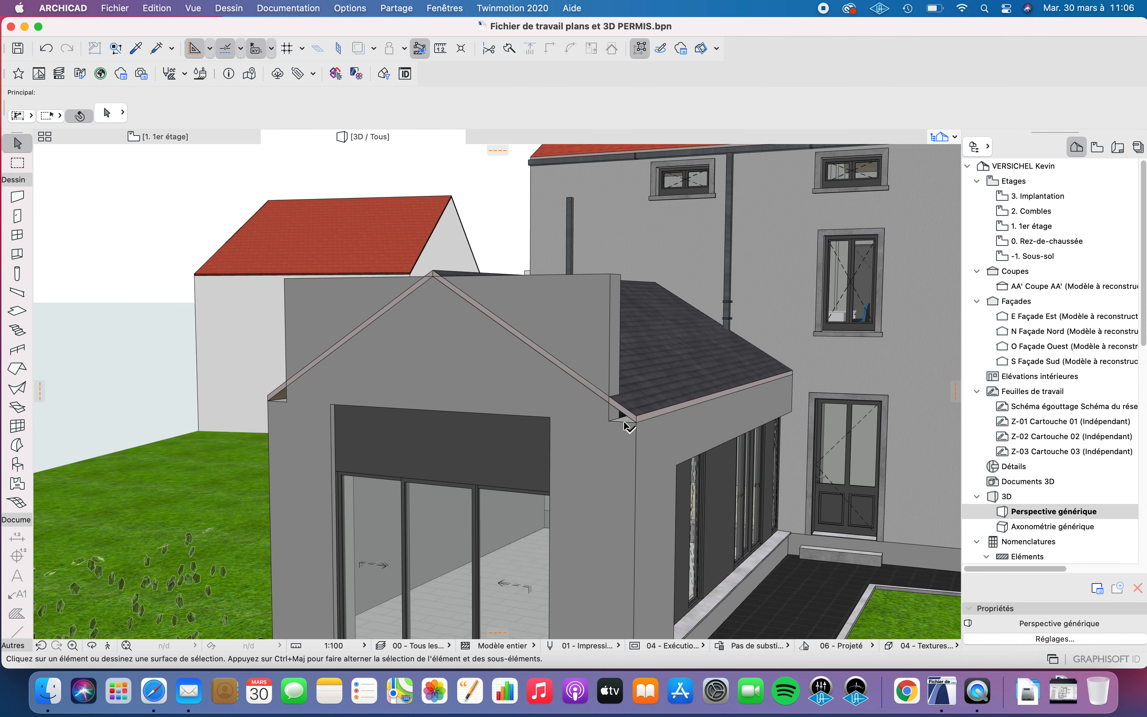
{"action": "left_click", "coordinate": [628, 432]}
{"action": "left_click", "coordinate": [657, 450]}
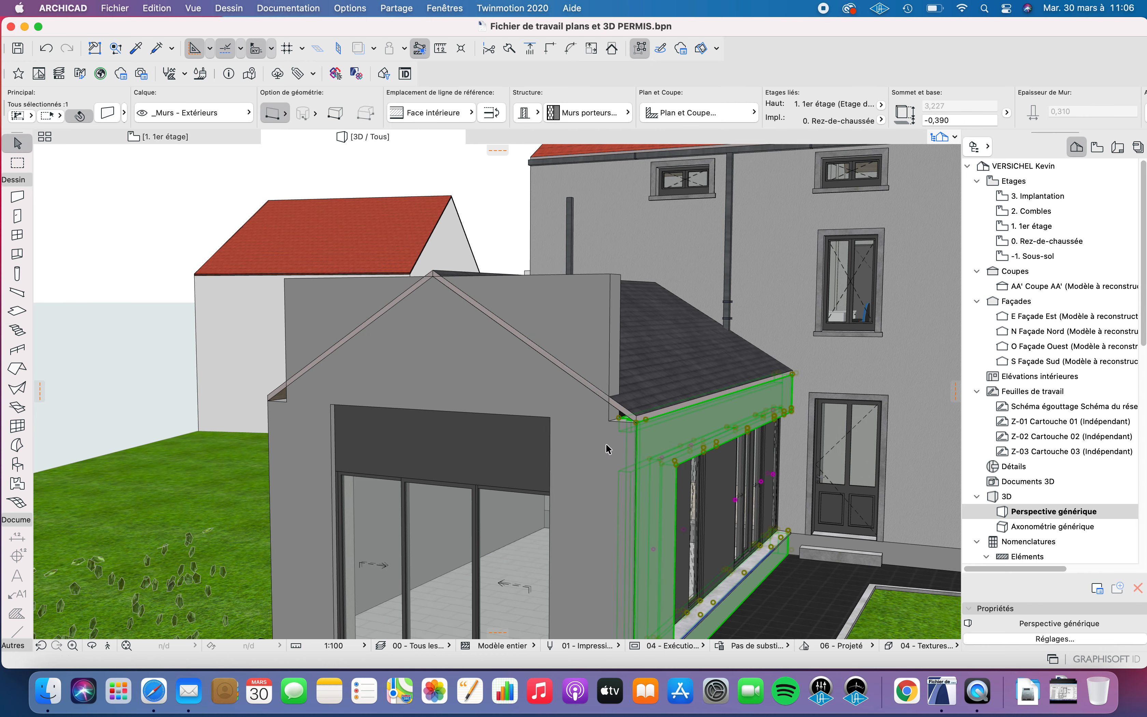
{"action": "left_click", "coordinate": [276, 404], "text": "shift"}
{"action": "key", "text": "Escape"}
{"action": "left_click", "coordinate": [657, 450]}
{"action": "middle_click_drag", "start_coordinate": [427, 403], "coordinate": [626, 407], "text": "shift"}
{"action": "left_click", "coordinate": [616, 385], "text": "shift"}
{"action": "left_click", "coordinate": [629, 375]}
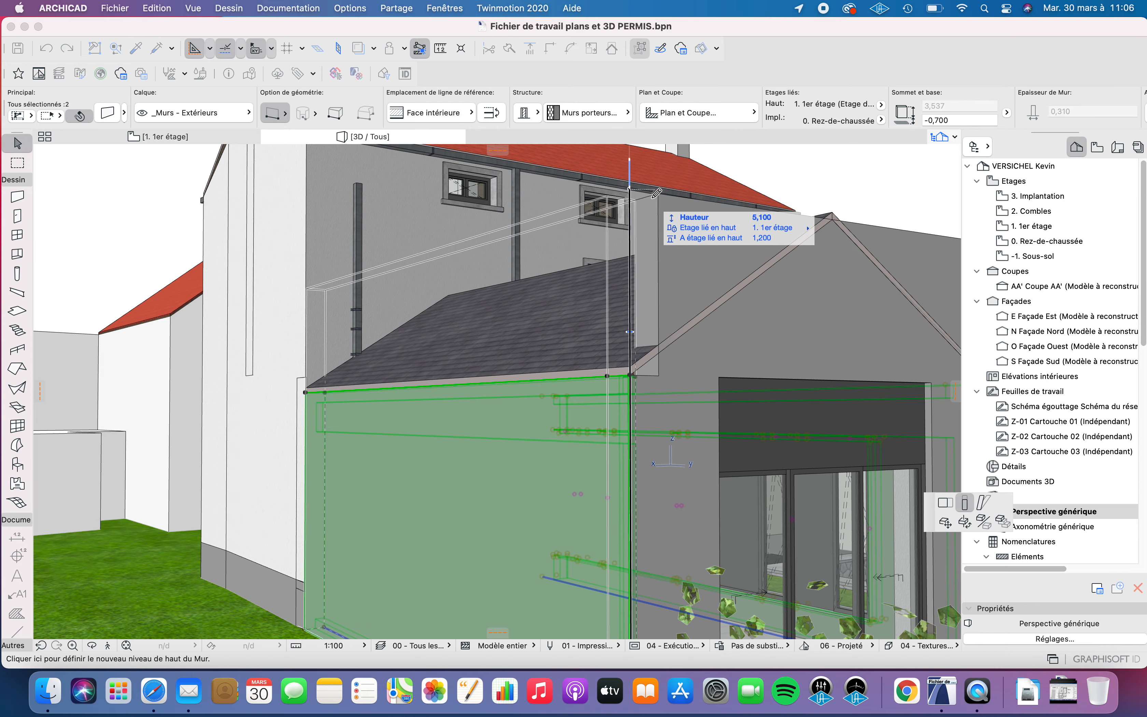
{"action": "left_click", "coordinate": [724, 396]}
Step: Add the front wall to the selection, assign all three walls as targets in Solid Element Operations, and clear the selection
{"action": "middle_click_drag", "start_coordinate": [725, 396], "coordinate": [455, 479], "text": "shift"}
{"action": "left_click", "coordinate": [513, 380], "text": "shift"}
{"action": "left_click", "coordinate": [243, 10]}
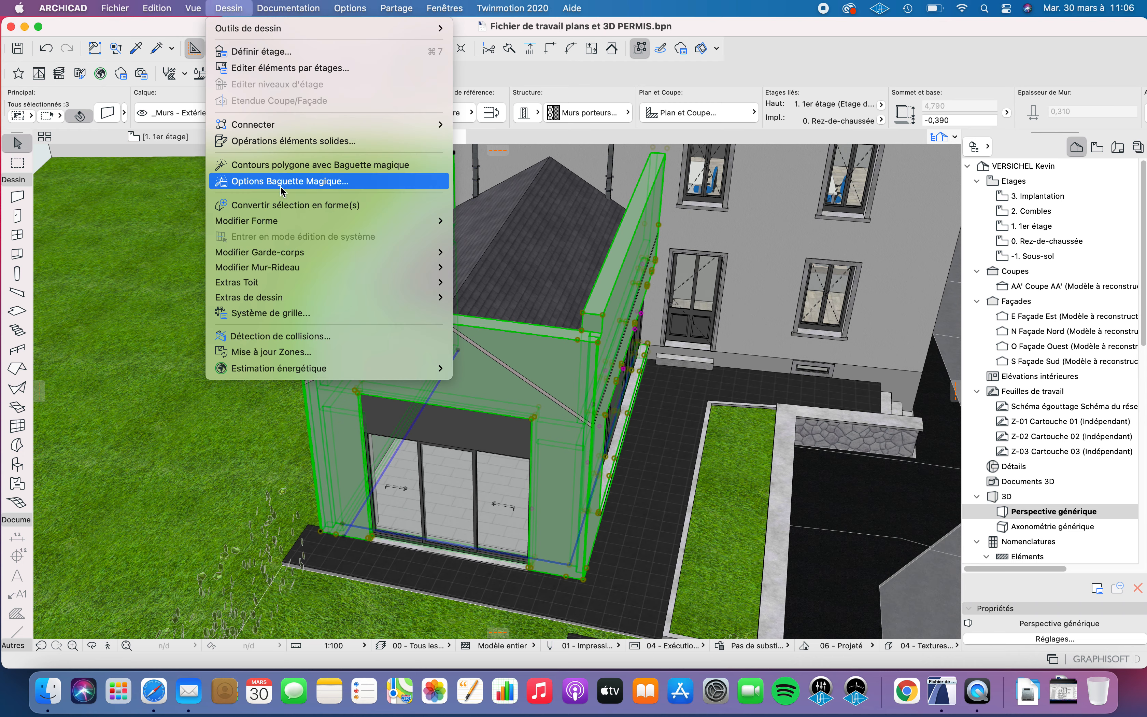
{"action": "left_click", "coordinate": [299, 148]}
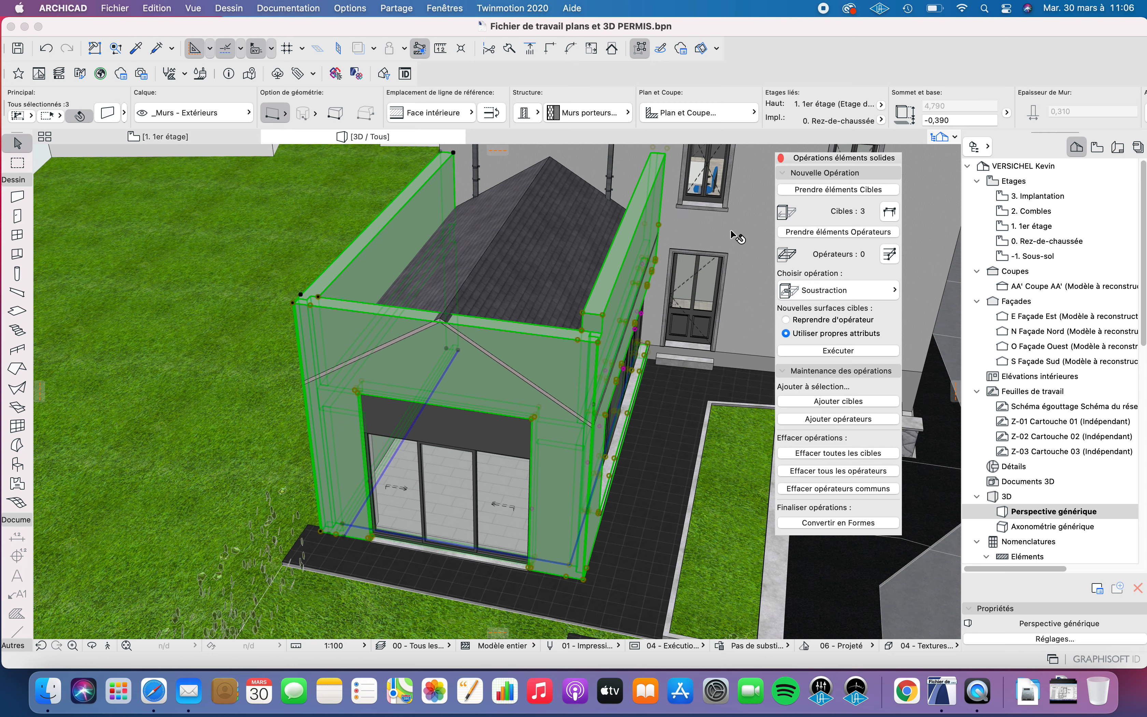
{"action": "key", "text": "Escape"}
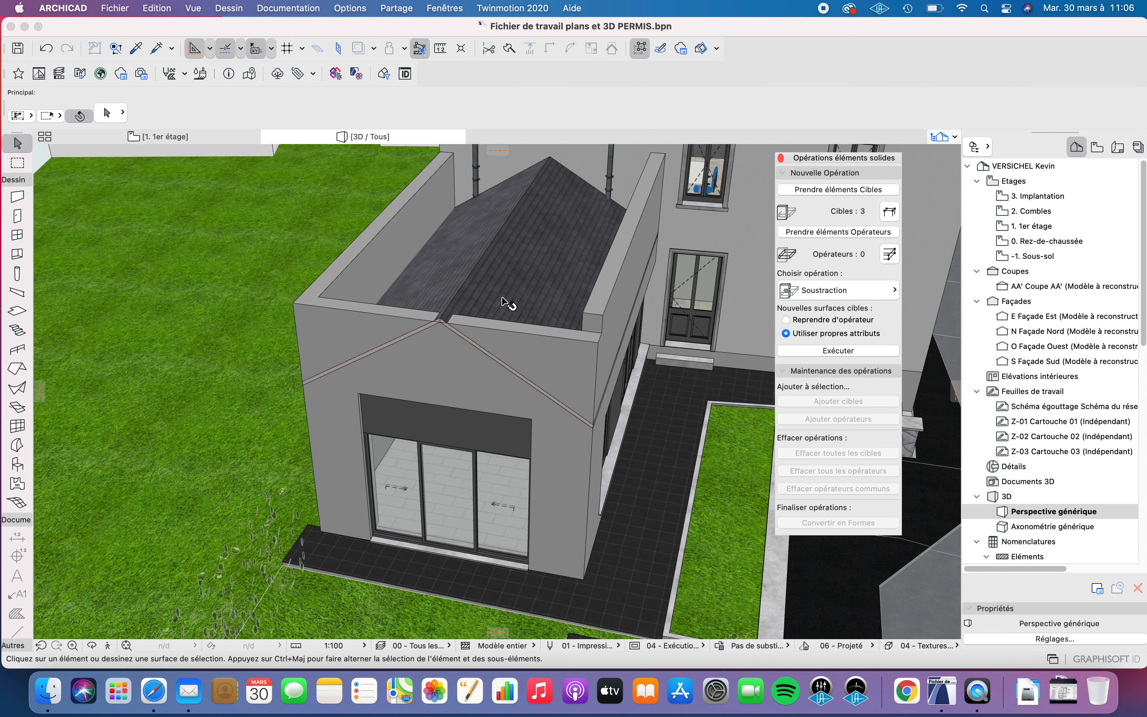
Step: Assign the extension roof as operator, run a subtraction with upward extrusion on the three target walls, then close Solid Element Operations and deselect
{"action": "left_click", "coordinate": [516, 280]}
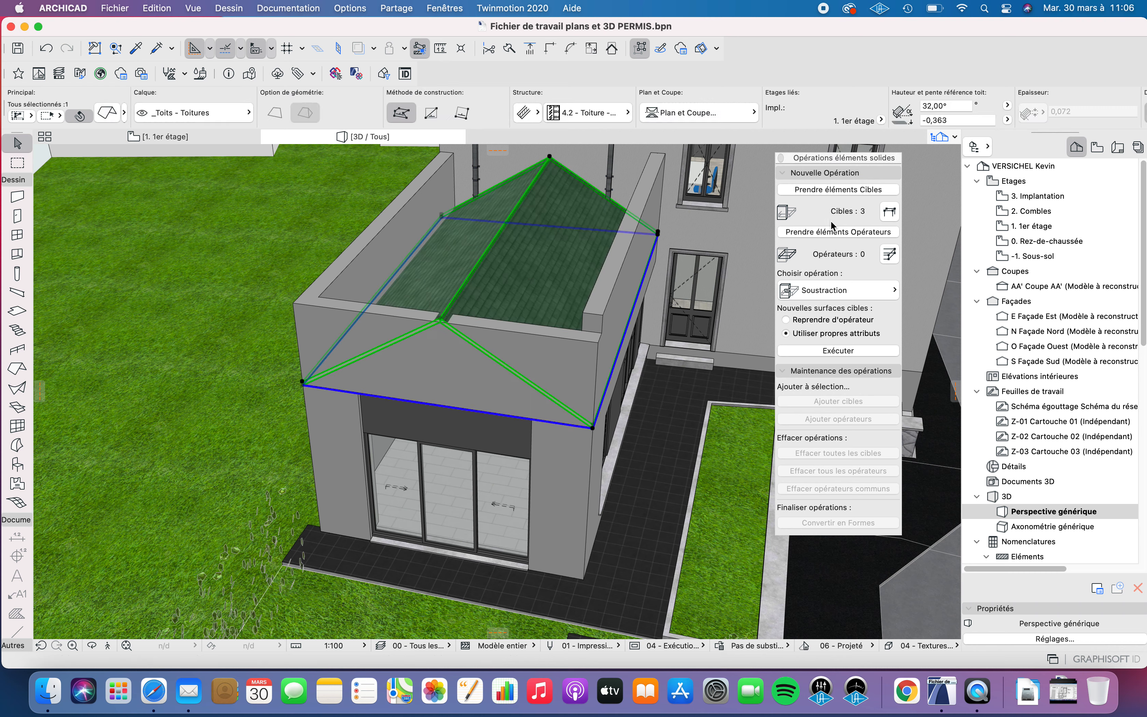
{"action": "left_click", "coordinate": [836, 233]}
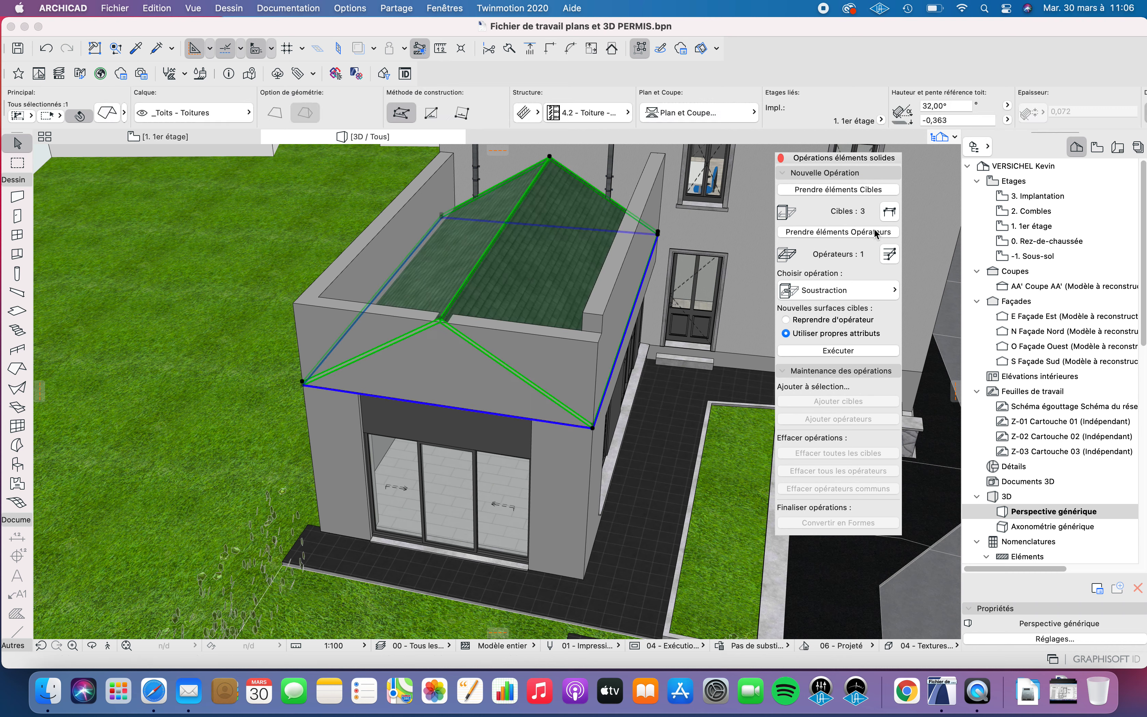
{"action": "left_click", "coordinate": [859, 291]}
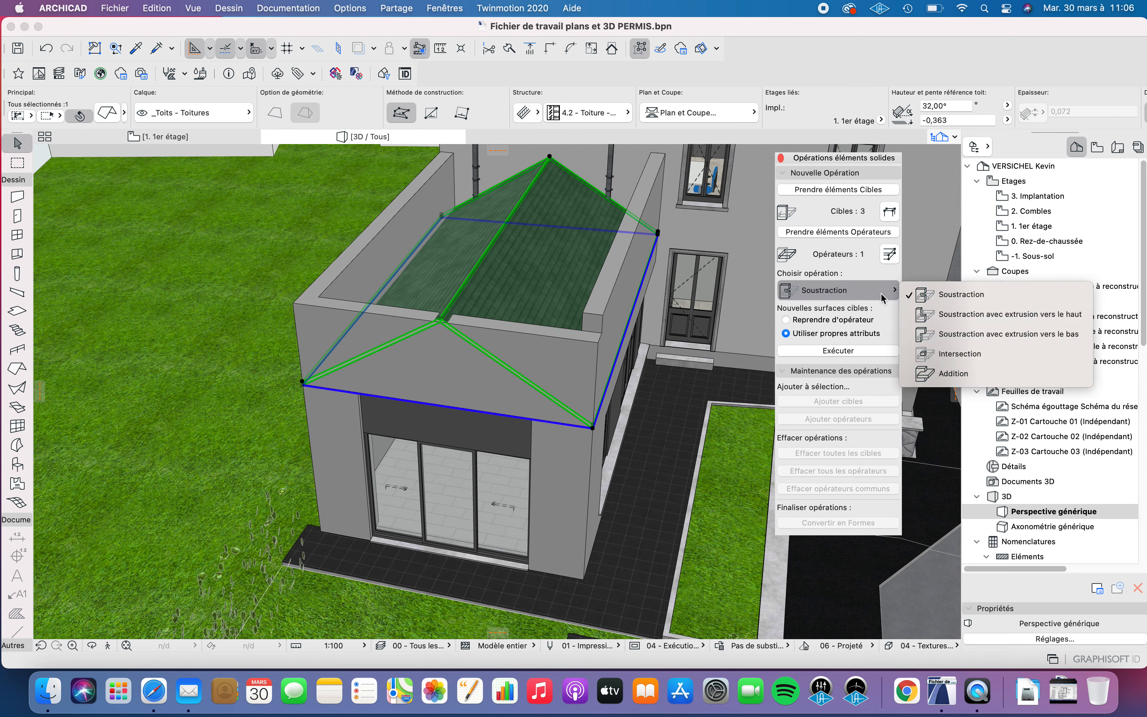
{"action": "left_click", "coordinate": [1028, 315]}
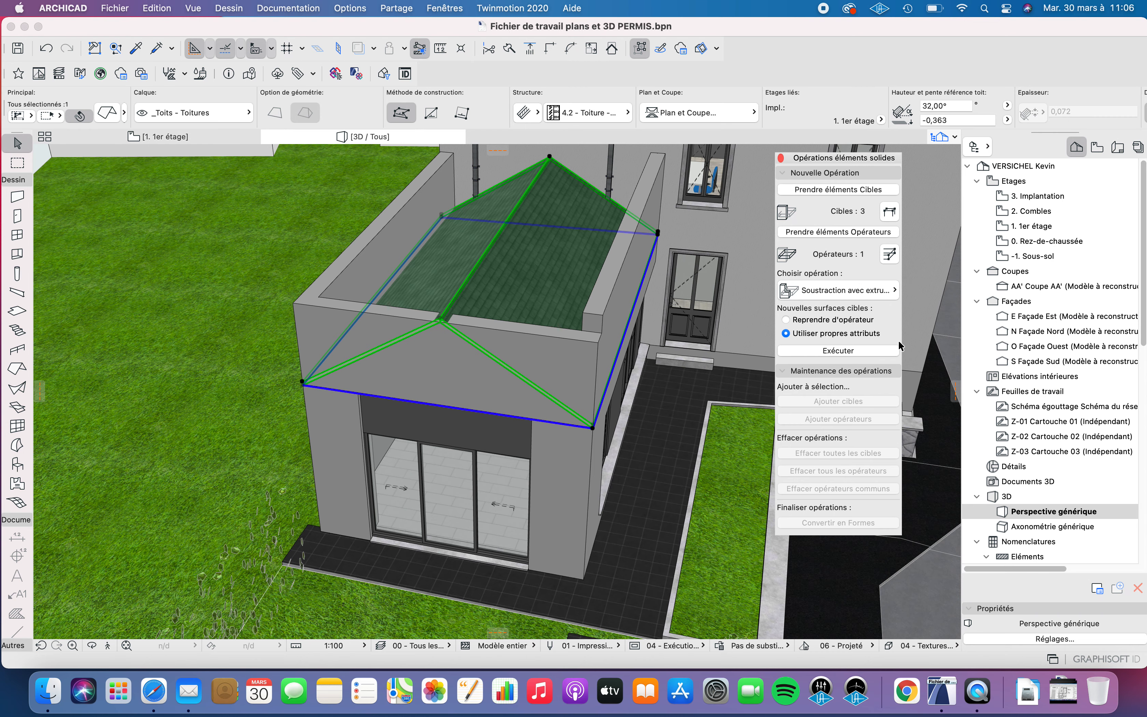
{"action": "left_click", "coordinate": [857, 351]}
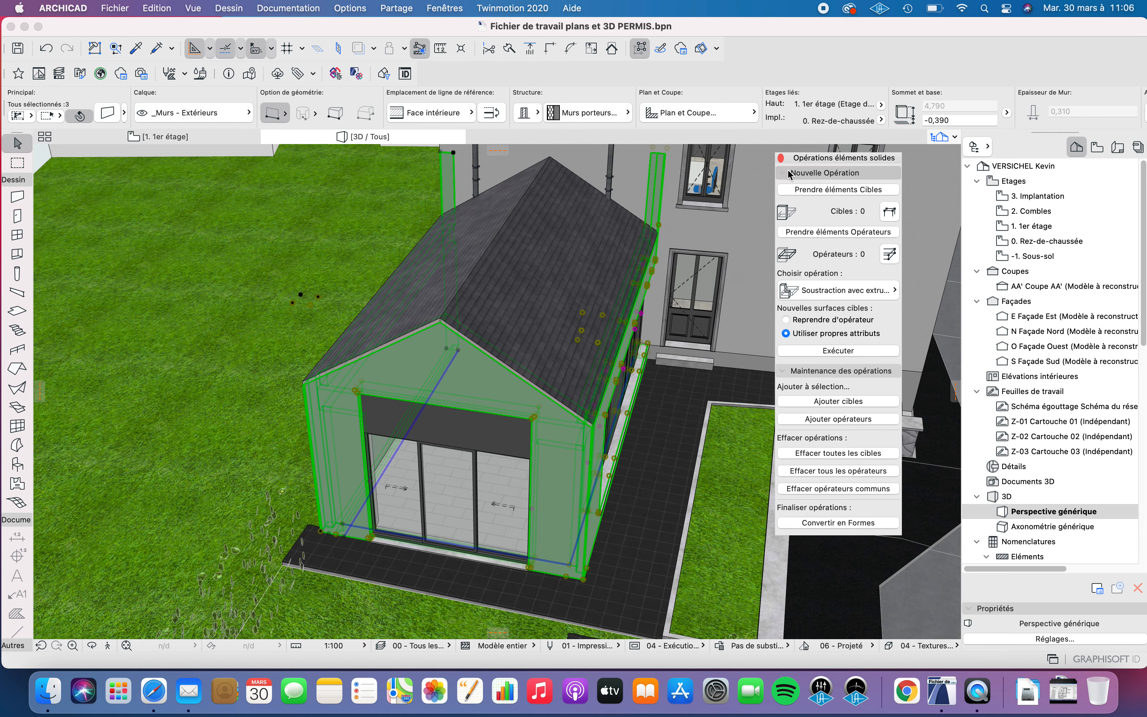
{"action": "left_click", "coordinate": [781, 159]}
{"action": "key", "text": "Escape"}
Step: Examine the trimmed extension walls from several angles, especially the junction between the roof and the house facade
{"action": "scroll", "coordinate": [638, 308], "scroll_direction": "down", "scroll_amount": 3}
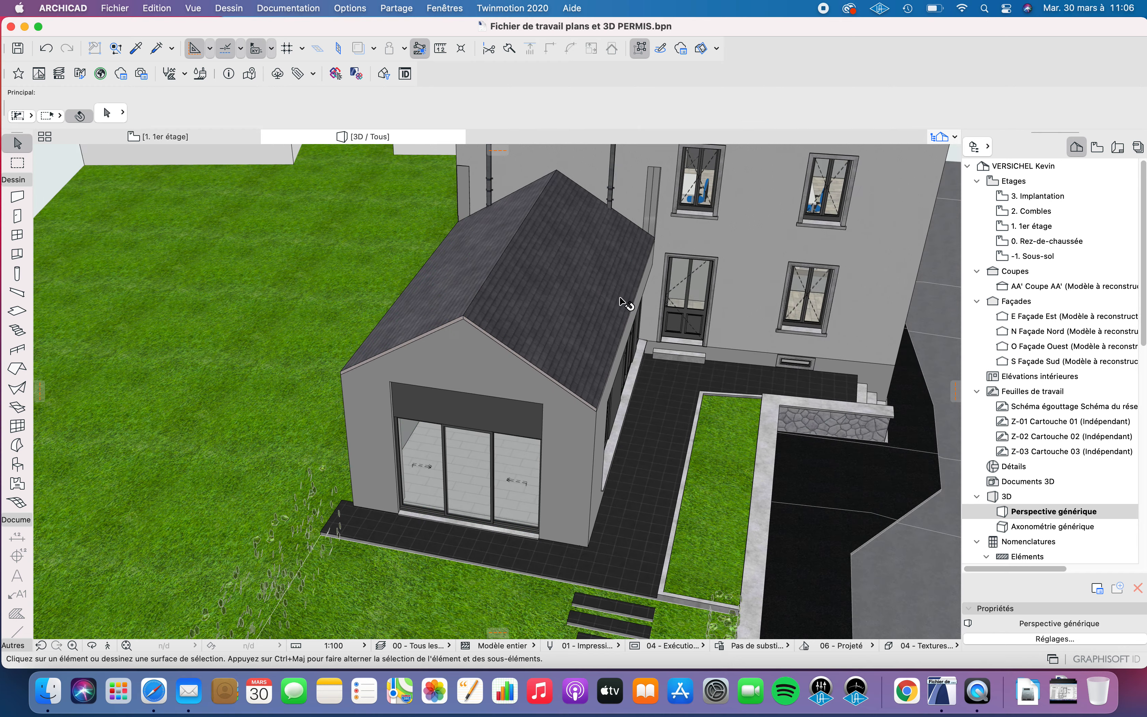
{"action": "middle_click_drag", "start_coordinate": [628, 302], "coordinate": [467, 259], "text": "shift"}
{"action": "scroll", "coordinate": [548, 408], "scroll_direction": "up", "scroll_amount": 4}
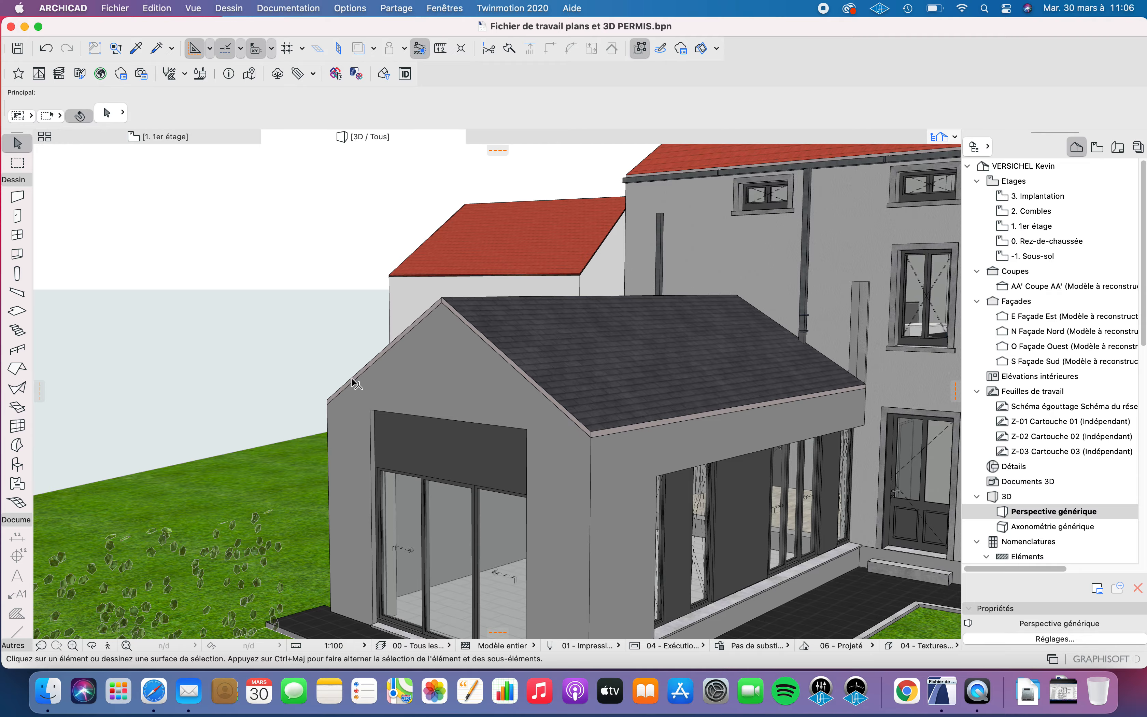
{"action": "middle_click_drag", "start_coordinate": [550, 442], "coordinate": [576, 409], "text": "shift"}
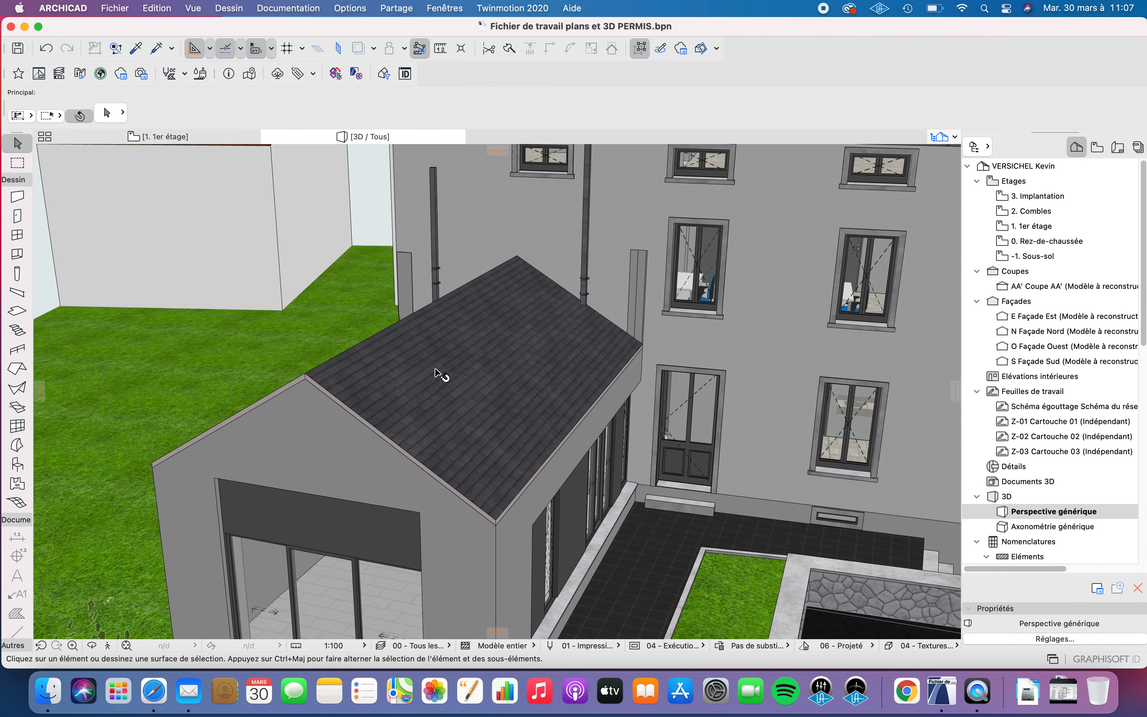
{"action": "middle_click_drag", "start_coordinate": [525, 335], "coordinate": [415, 288], "text": "shift"}
{"action": "middle_click_drag", "start_coordinate": [572, 255], "coordinate": [427, 369]}
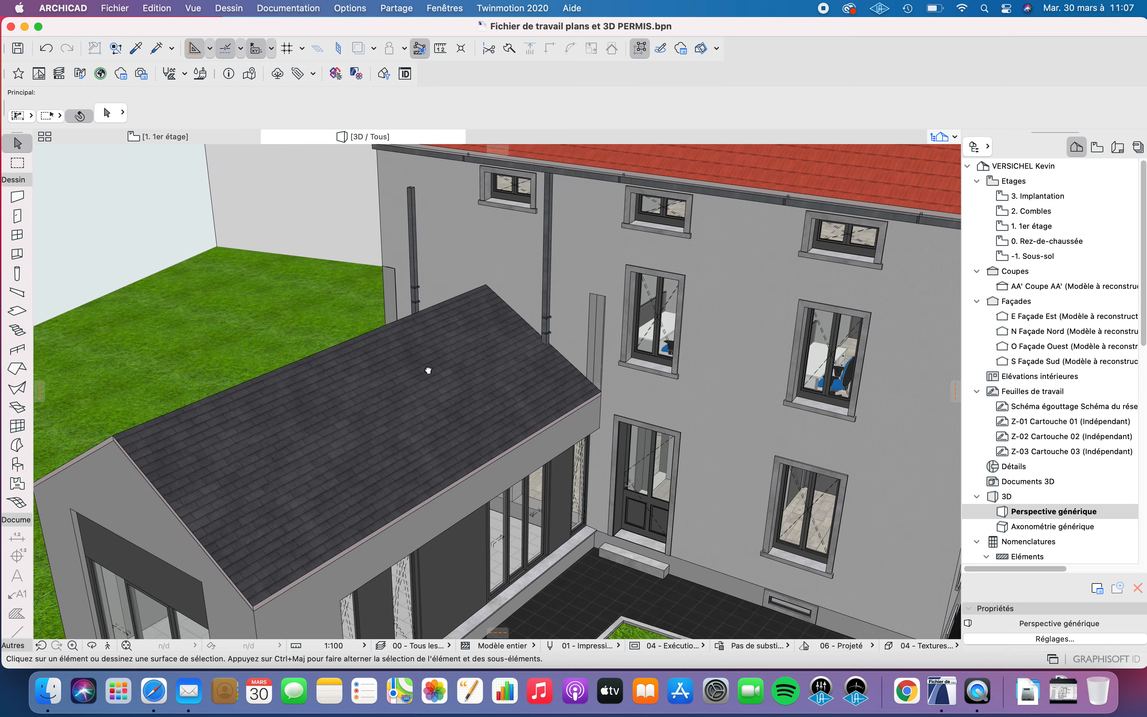
{"action": "scroll", "coordinate": [592, 354], "scroll_direction": "up", "scroll_amount": 6}
{"action": "middle_click_drag", "start_coordinate": [589, 377], "coordinate": [615, 275], "text": "shift"}
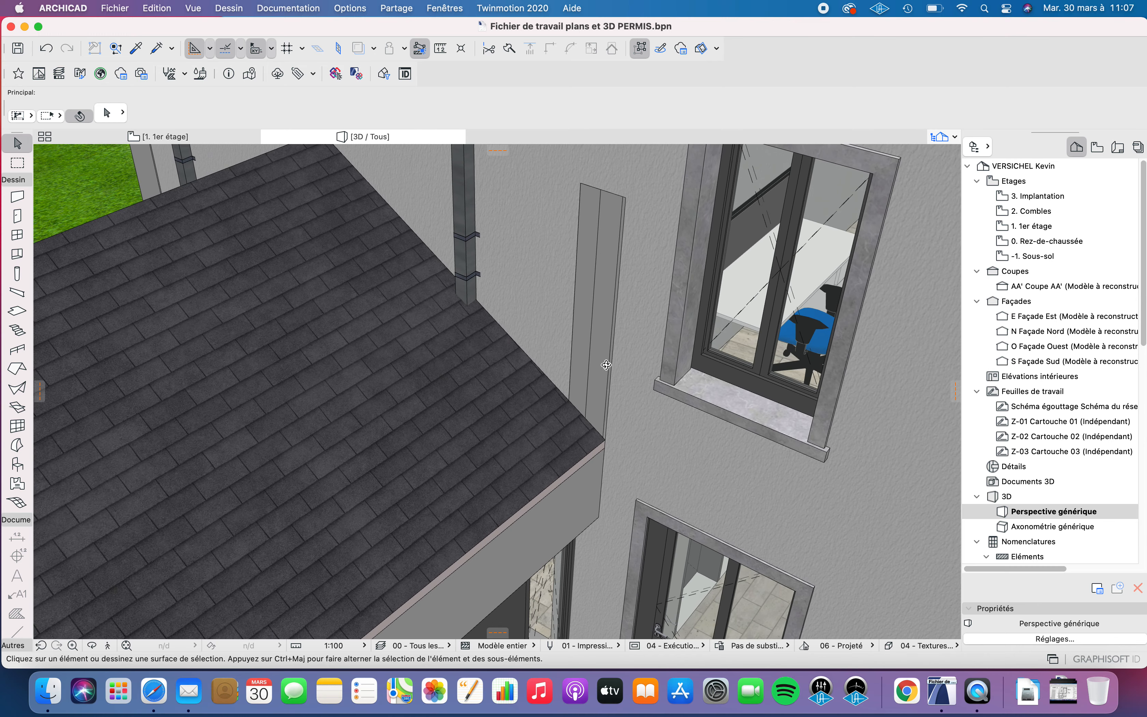
{"action": "scroll", "coordinate": [612, 252], "scroll_direction": "down", "scroll_amount": 5}
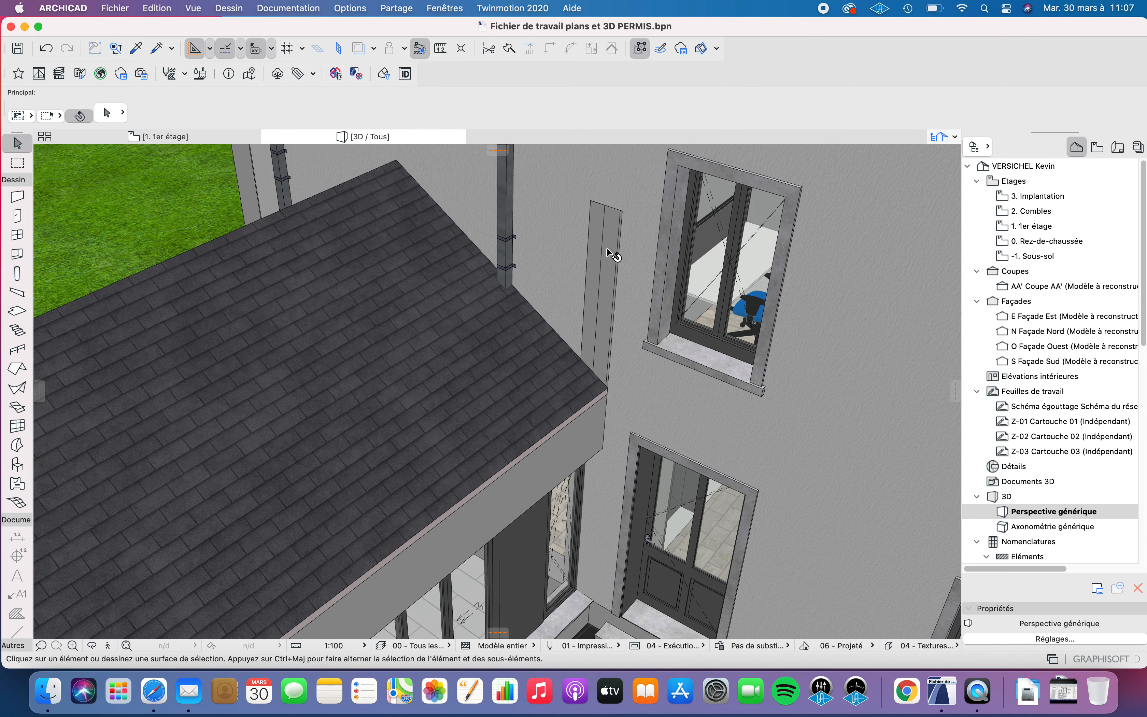
Step: Select the extension roof and offset its edge along the house facade by a small numeric distance
{"action": "left_click", "coordinate": [487, 317]}
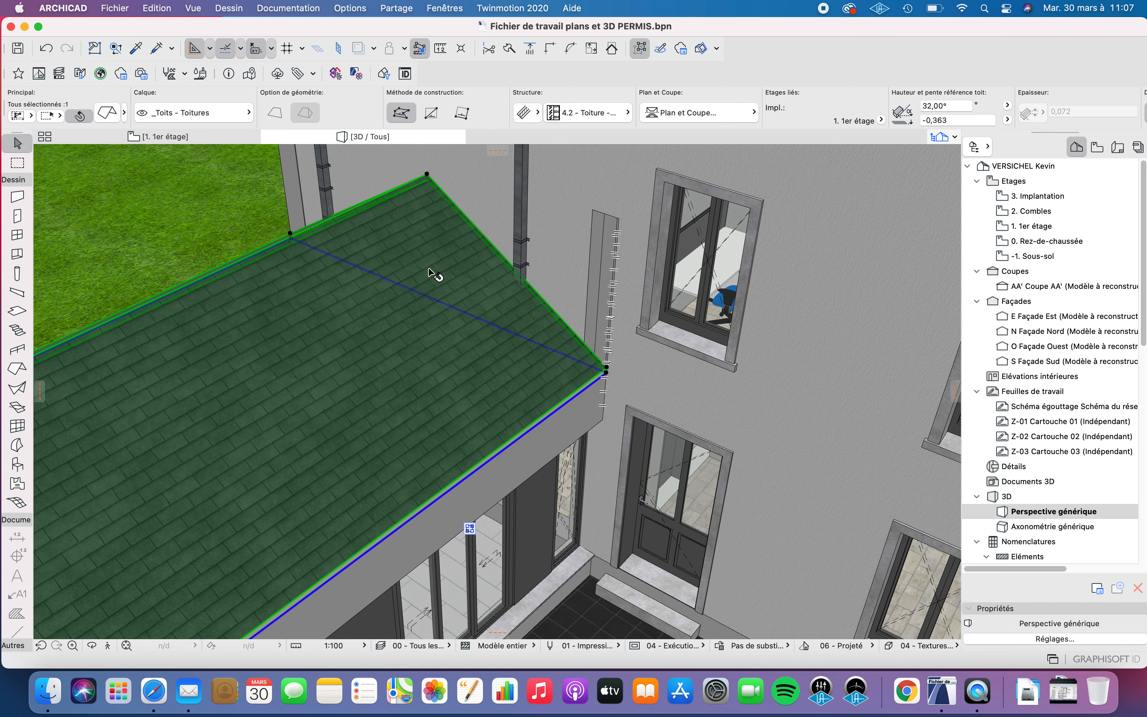
{"action": "middle_click_drag", "start_coordinate": [436, 275], "coordinate": [430, 410]}
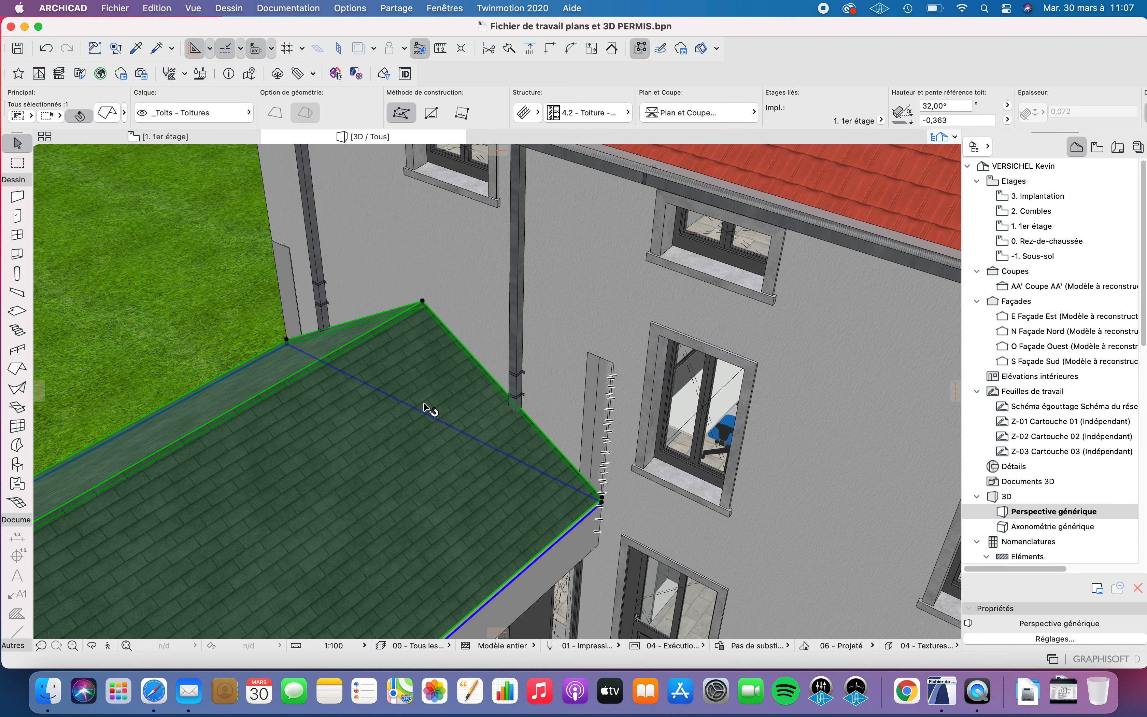
{"action": "left_click", "coordinate": [512, 458]}
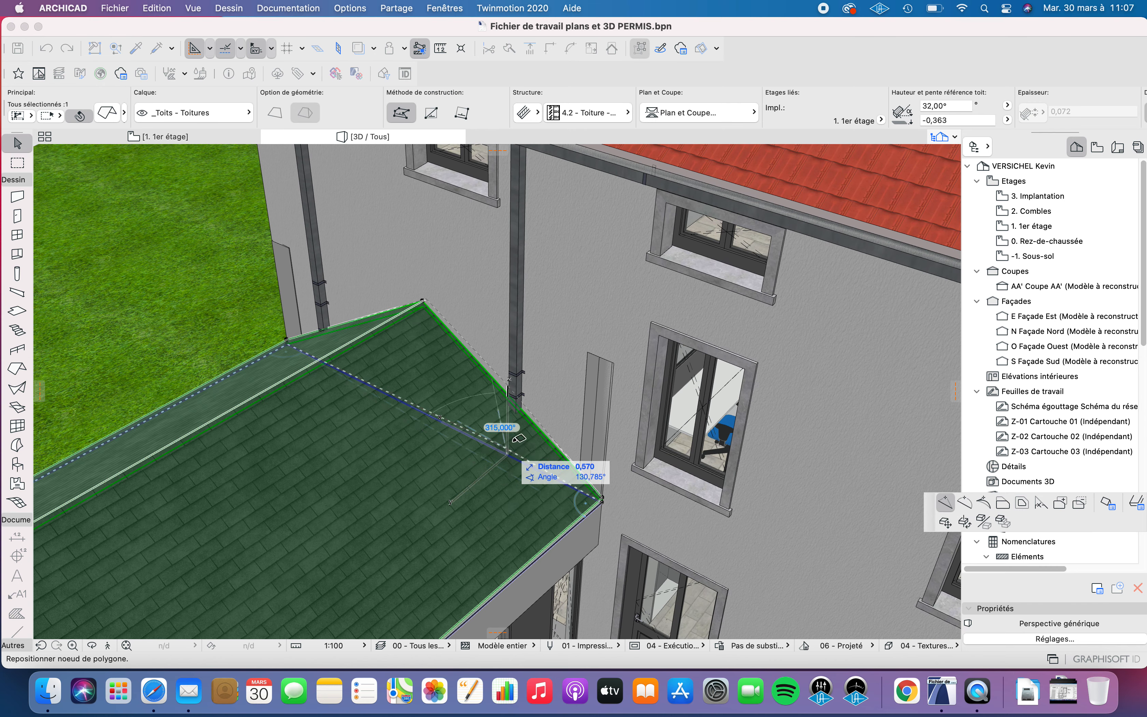
{"action": "left_click", "coordinate": [1005, 503]}
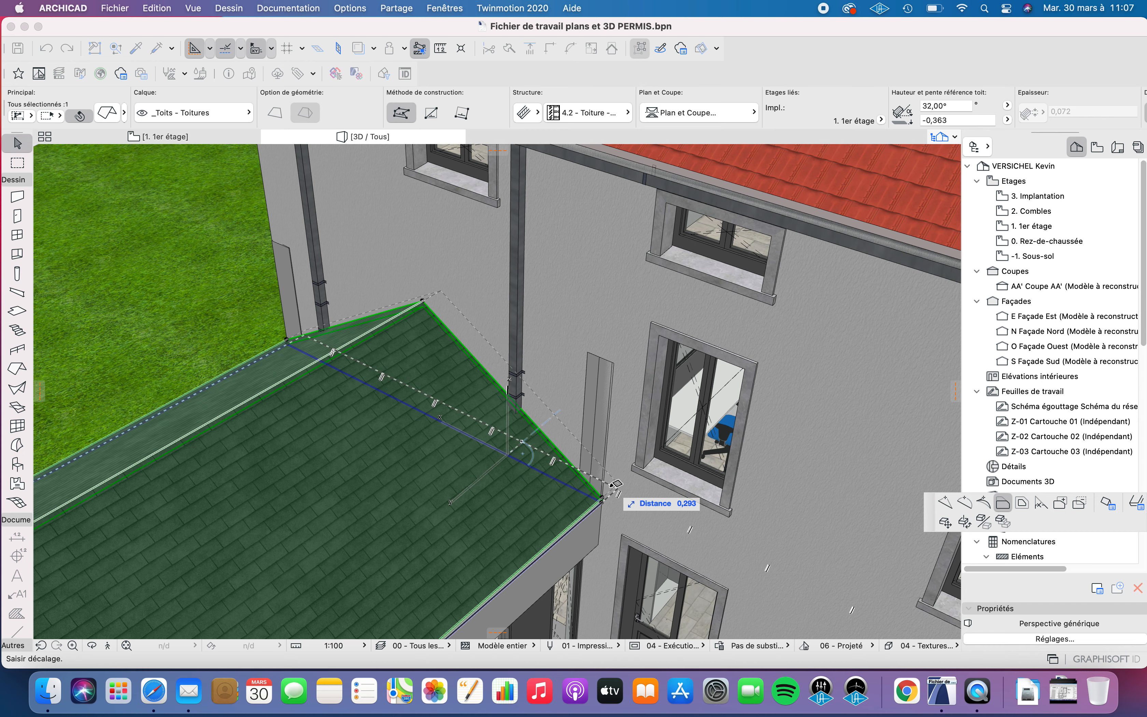
{"action": "scroll", "coordinate": [612, 486], "scroll_direction": "up", "scroll_amount": 6}
{"action": "scroll", "coordinate": [605, 493], "scroll_direction": "down", "scroll_amount": 2}
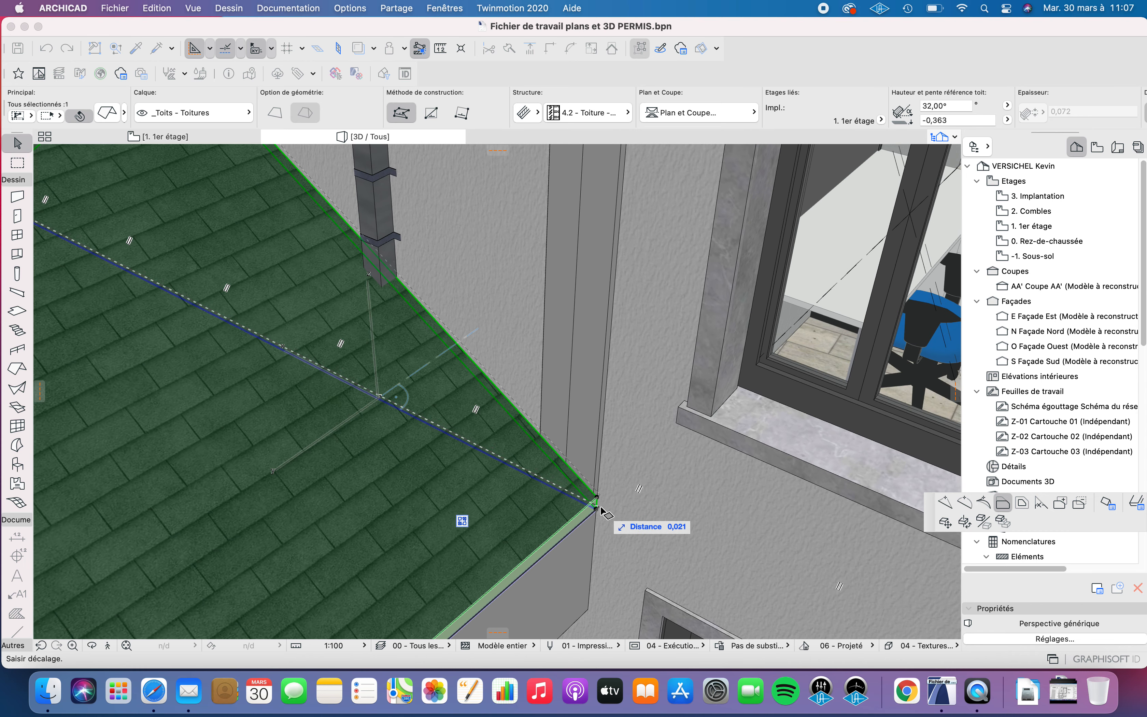
{"action": "scroll", "coordinate": [602, 511], "scroll_direction": "up", "scroll_amount": 2}
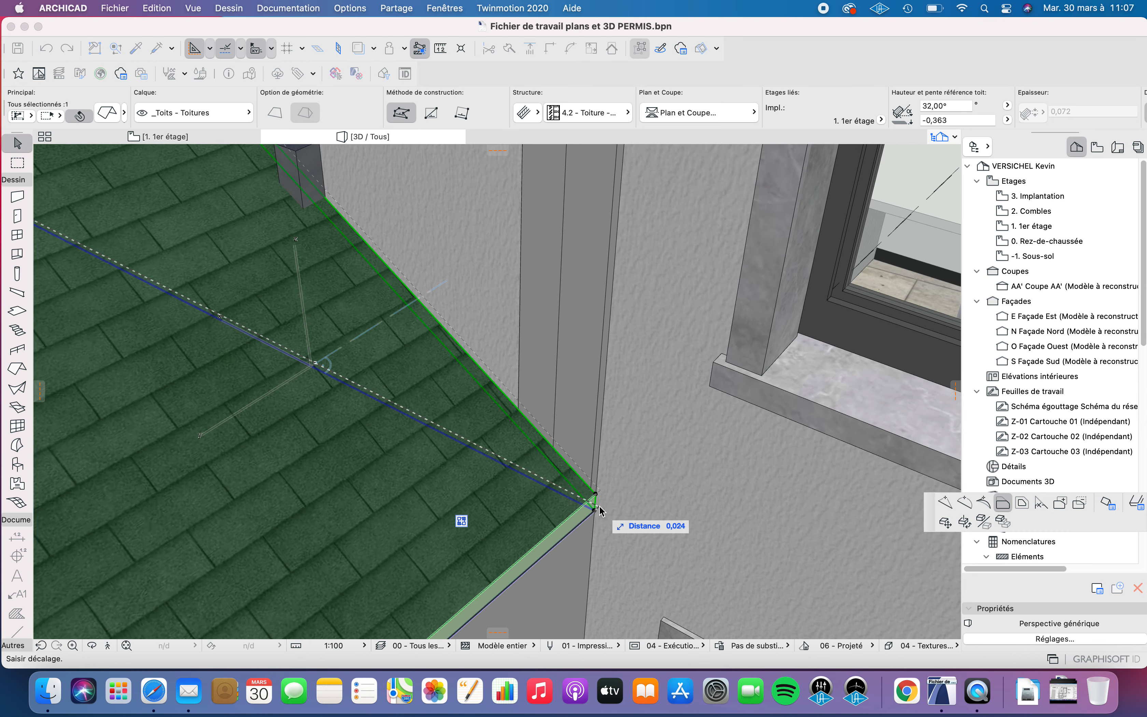
{"action": "key", "text": "Tab"}
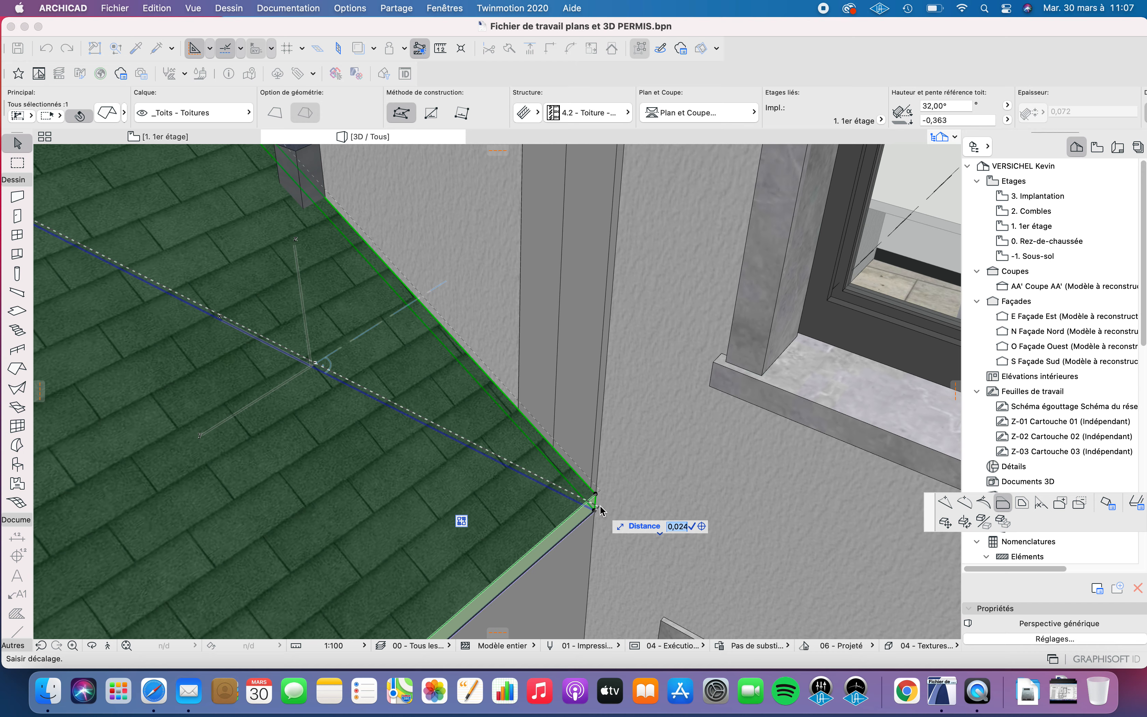
{"action": "type", "text": "0"}
{"action": "key", "text": "Return"}
{"action": "scroll", "coordinate": [497, 392], "scroll_direction": "down", "scroll_amount": 10}
{"action": "scroll", "coordinate": [172, 303], "scroll_direction": "up", "scroll_amount": 5}
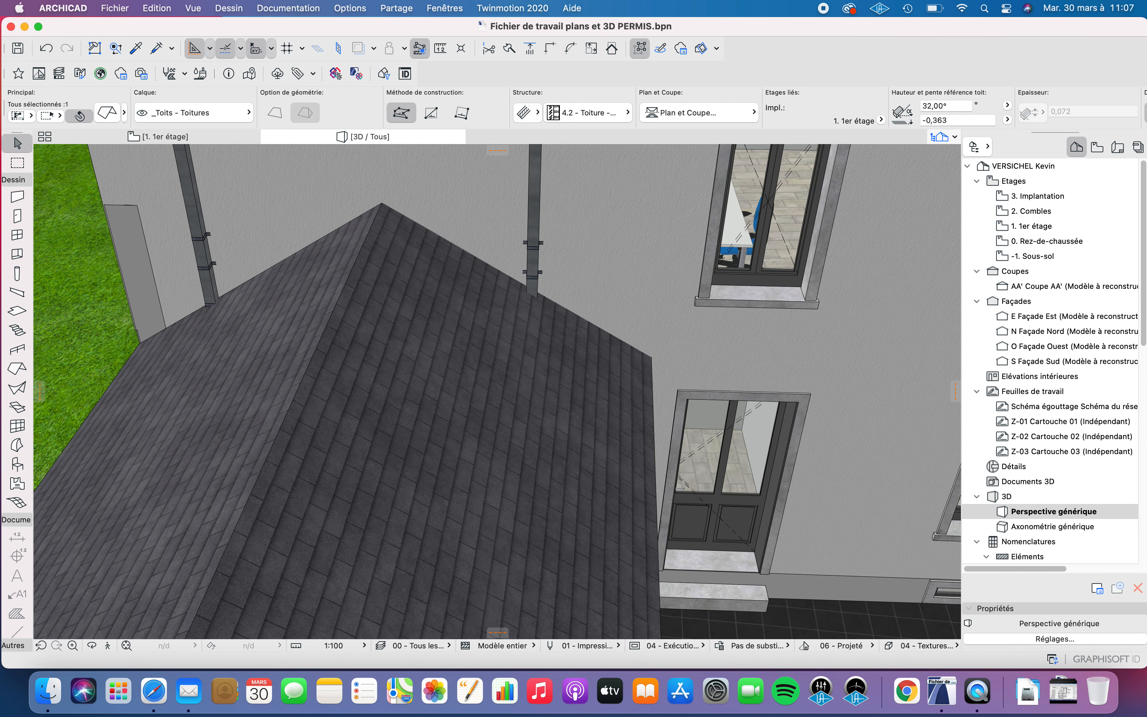
Step: Offset the roof's house-side edge again by a distance of 0.01, then deselect the roof
{"action": "left_click", "coordinate": [187, 351]}
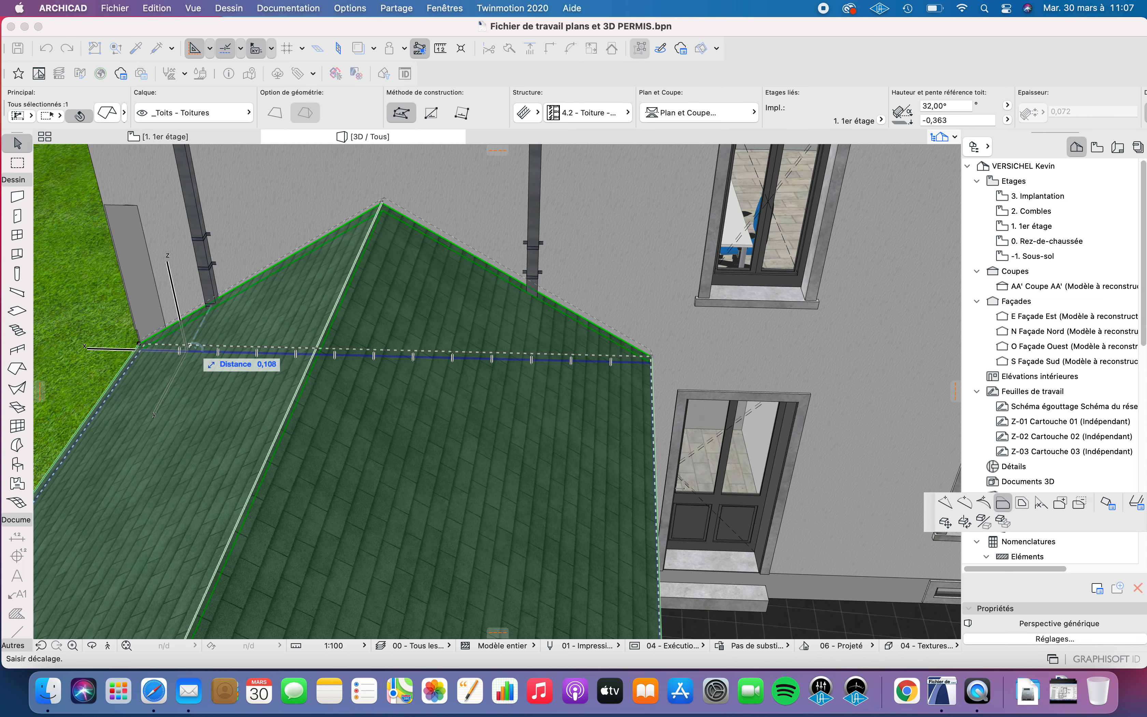
{"action": "key", "text": "Tab"}
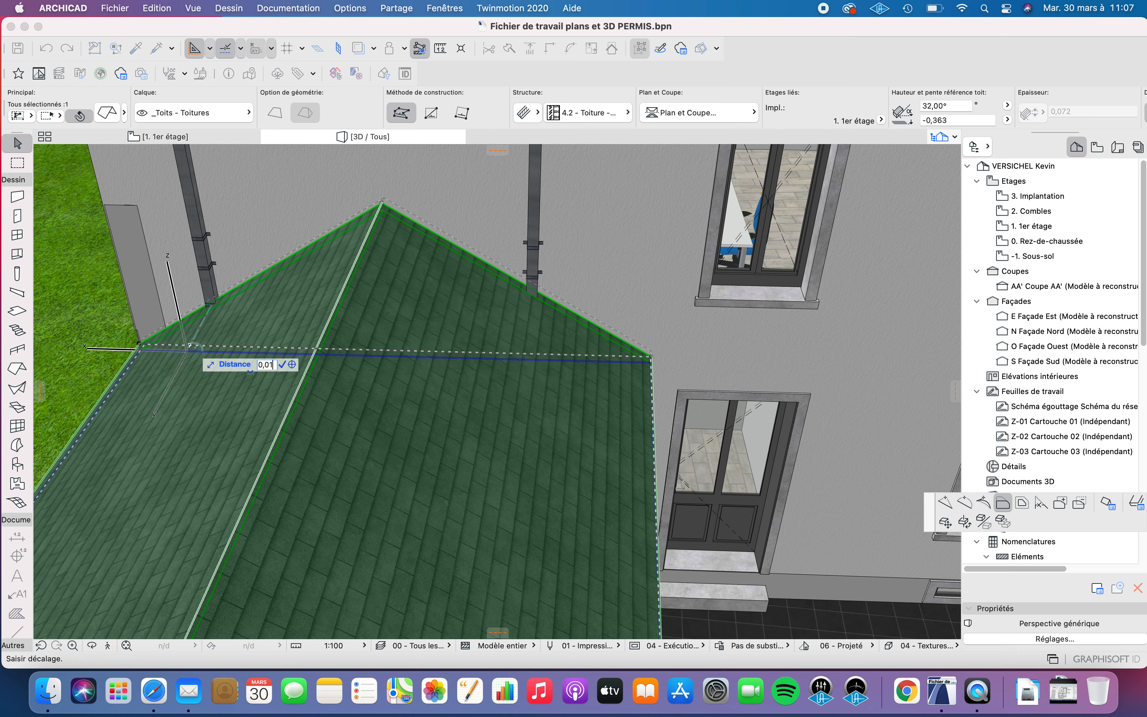
{"action": "key", "text": "Return"}
{"action": "scroll", "coordinate": [319, 345], "scroll_direction": "down", "scroll_amount": 3}
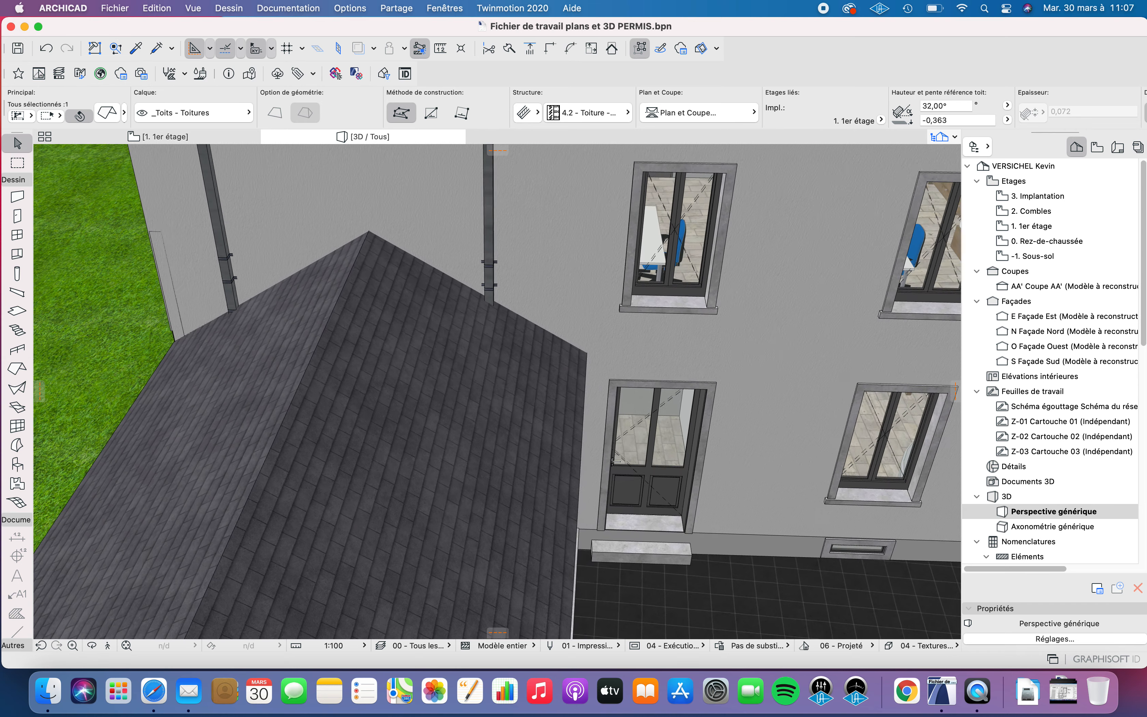
{"action": "scroll", "coordinate": [332, 349], "scroll_direction": "down", "scroll_amount": 3}
{"action": "key", "text": "Escape"}
{"action": "scroll", "coordinate": [332, 348], "scroll_direction": "down", "scroll_amount": 6}
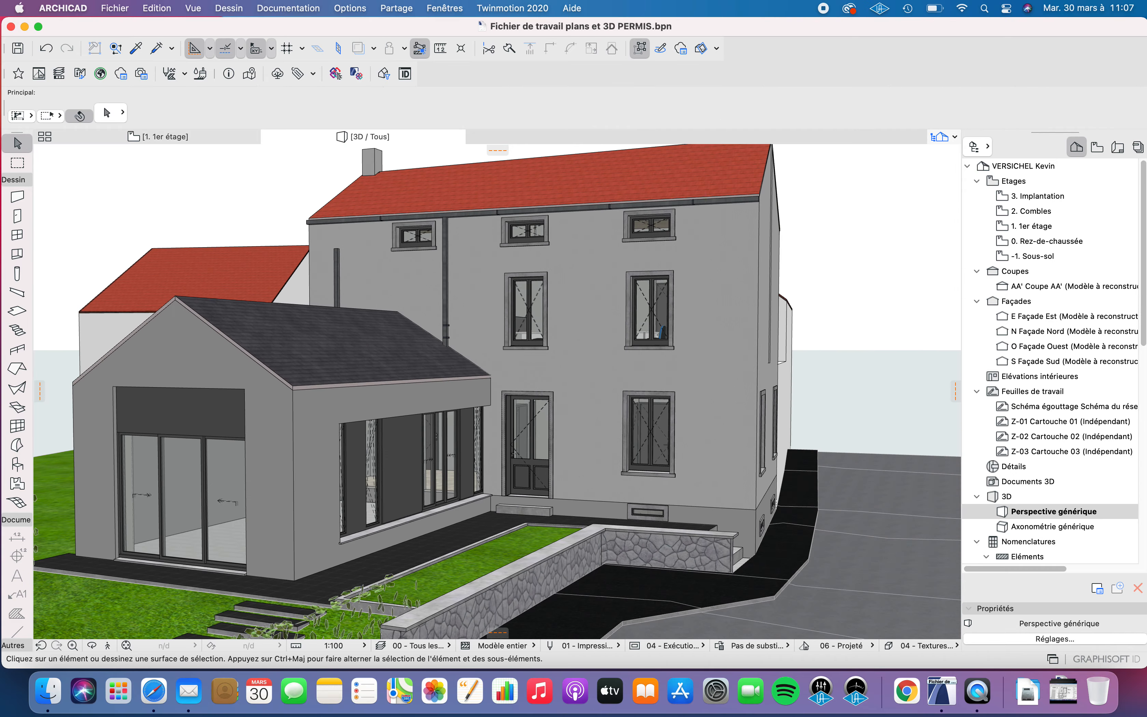
Step: Review the extension roof's settings and its available composite structures, then cancel without changes and deselect the roof
{"action": "middle_click_drag", "start_coordinate": [497, 391], "coordinate": [460, 387], "text": "shift"}
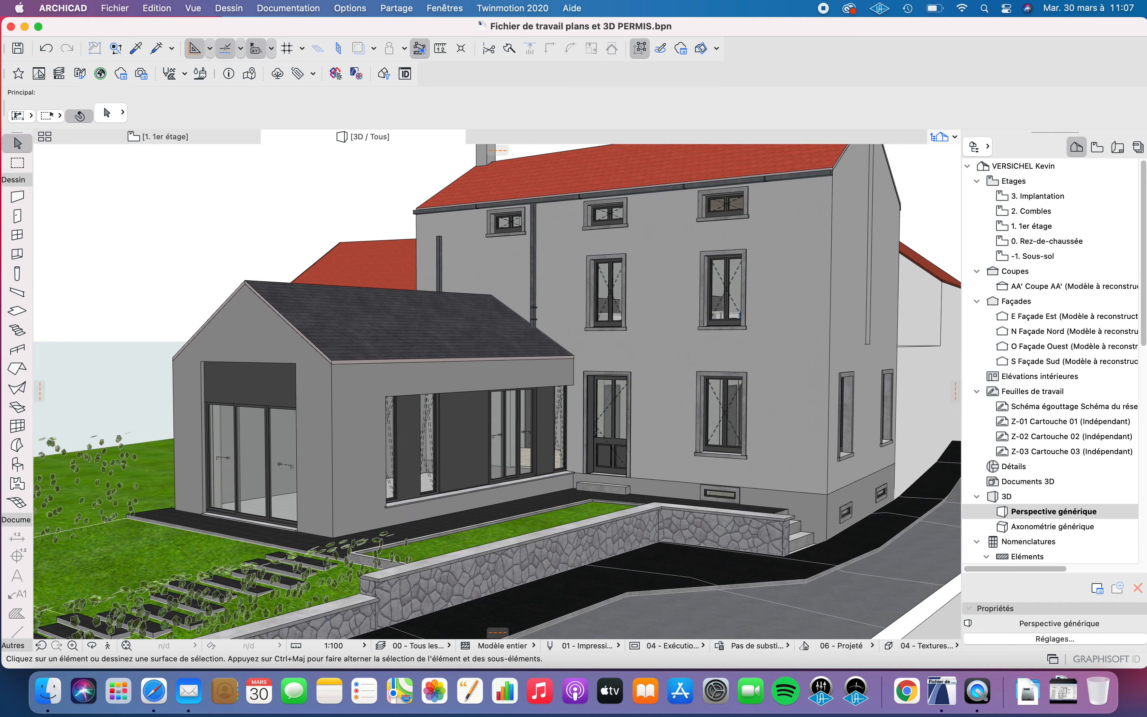
{"action": "scroll", "coordinate": [472, 450], "scroll_direction": "up", "scroll_amount": 2}
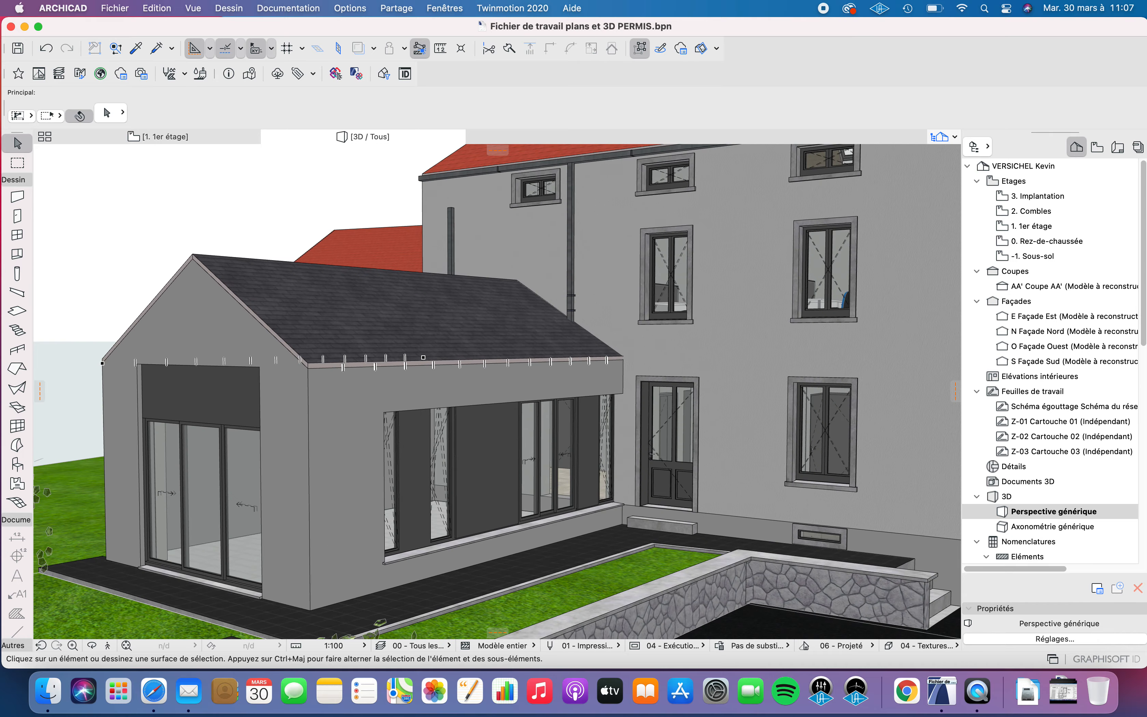
{"action": "scroll", "coordinate": [472, 451], "scroll_direction": "up", "scroll_amount": 2}
{"action": "middle_click_drag", "start_coordinate": [472, 404], "coordinate": [497, 391], "text": "shift"}
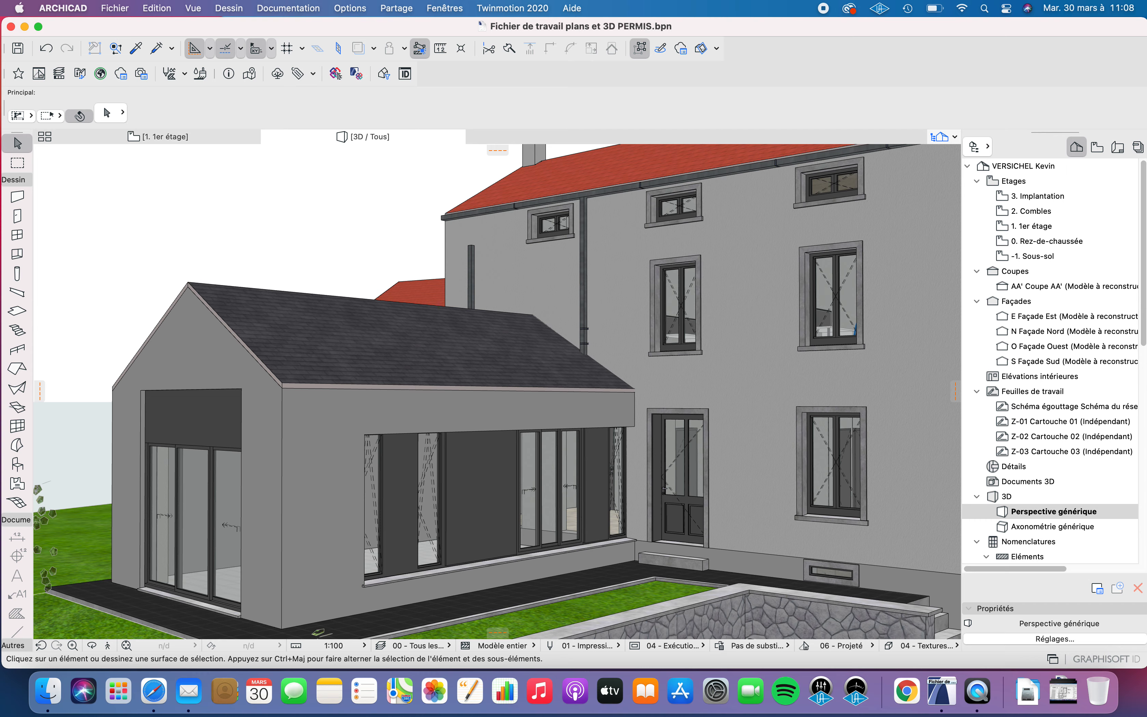
{"action": "middle_click_drag", "start_coordinate": [497, 391], "coordinate": [560, 387]}
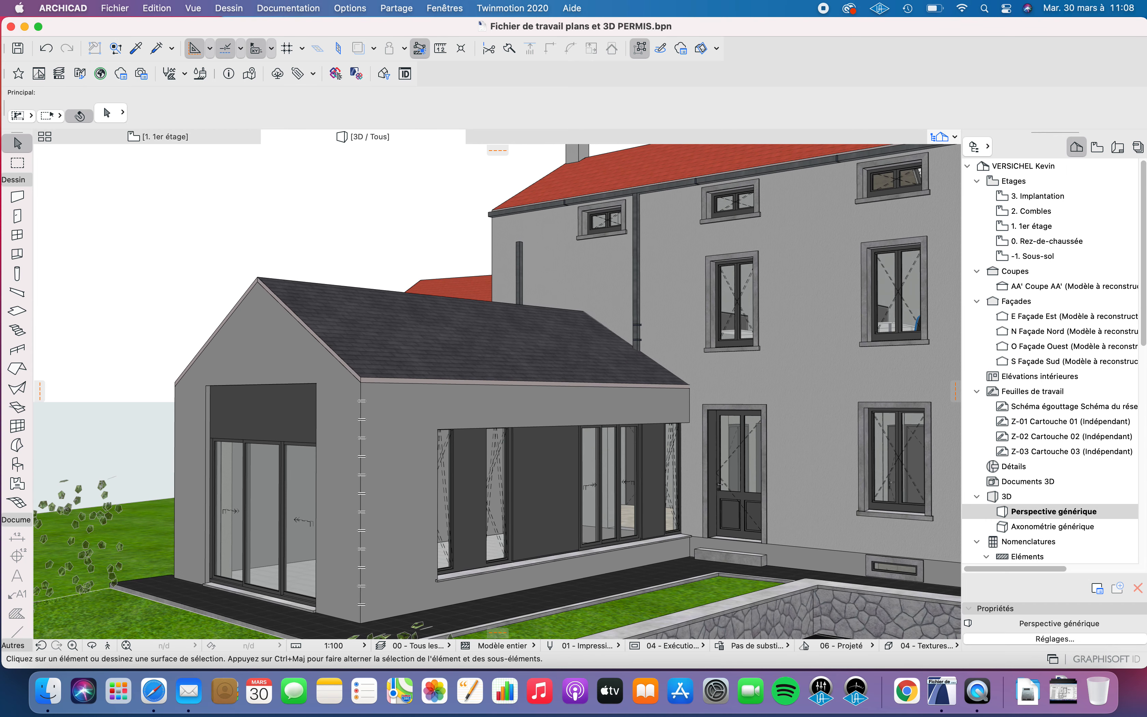
{"action": "left_click", "coordinate": [566, 367]}
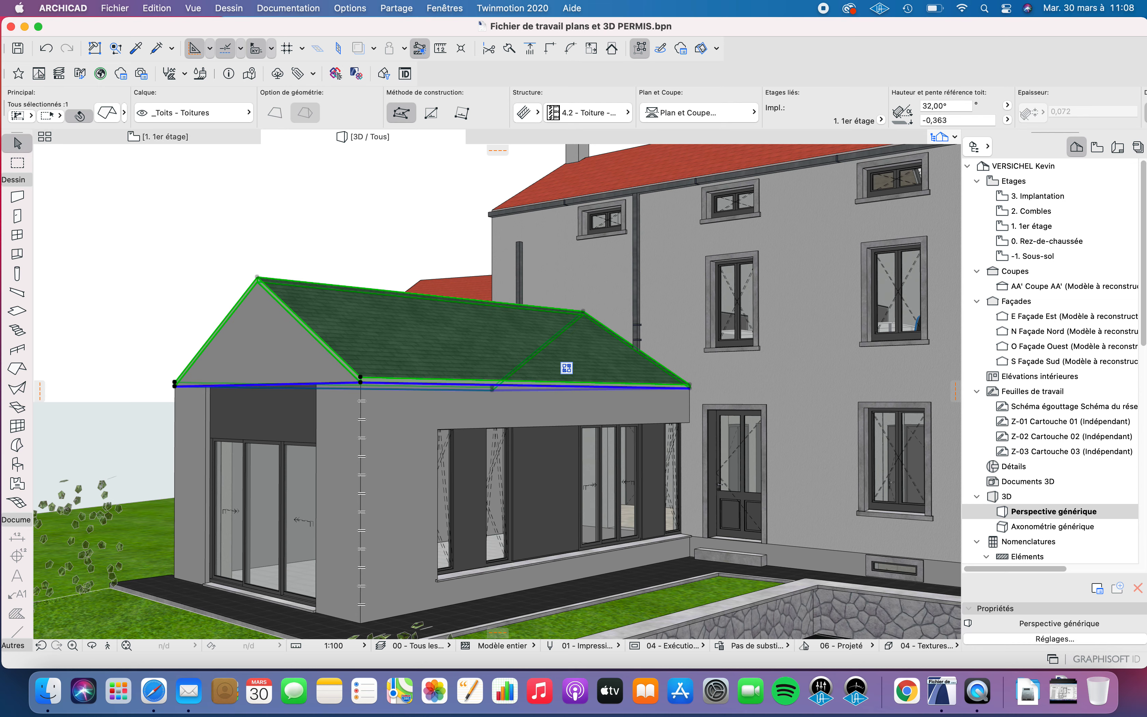
{"action": "left_click", "coordinate": [108, 113]}
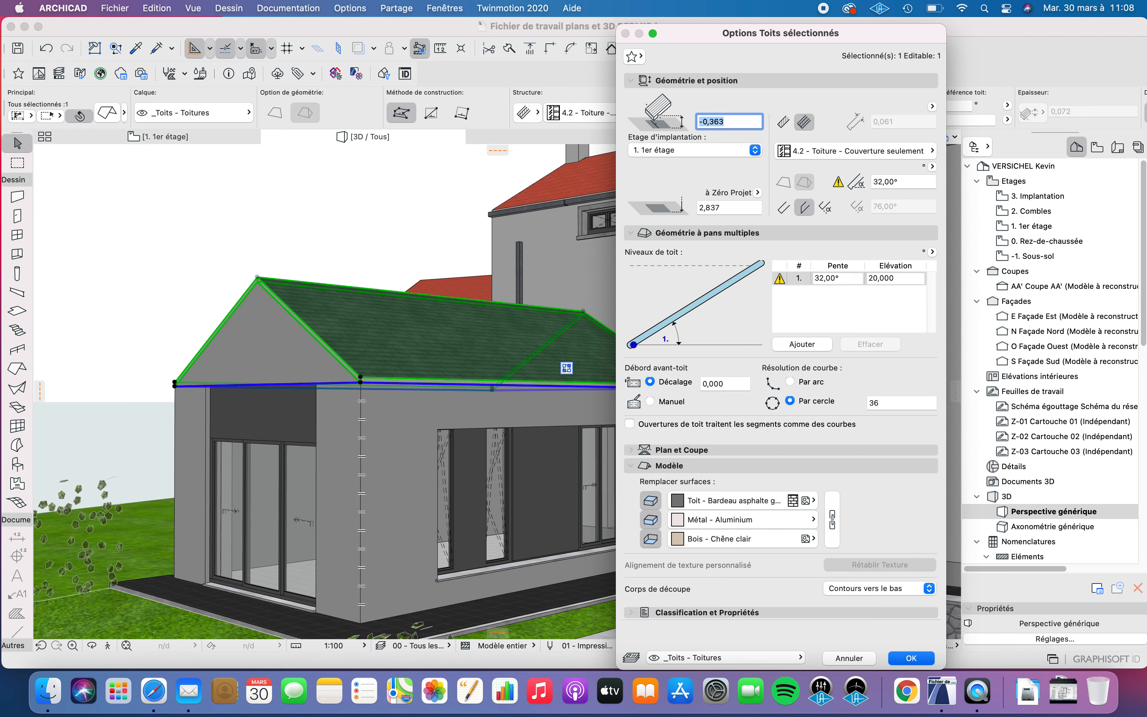
{"action": "left_click", "coordinate": [835, 151]}
{"action": "key", "text": "Escape"}
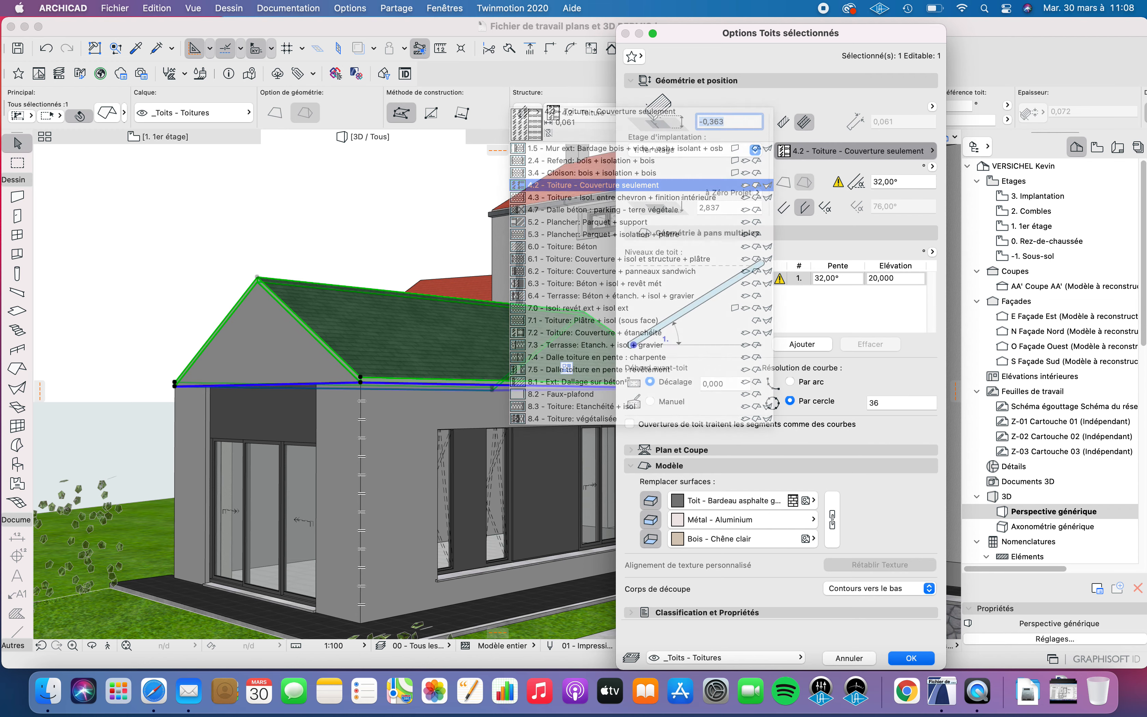
{"action": "left_click", "coordinate": [852, 658]}
{"action": "key", "text": "Escape"}
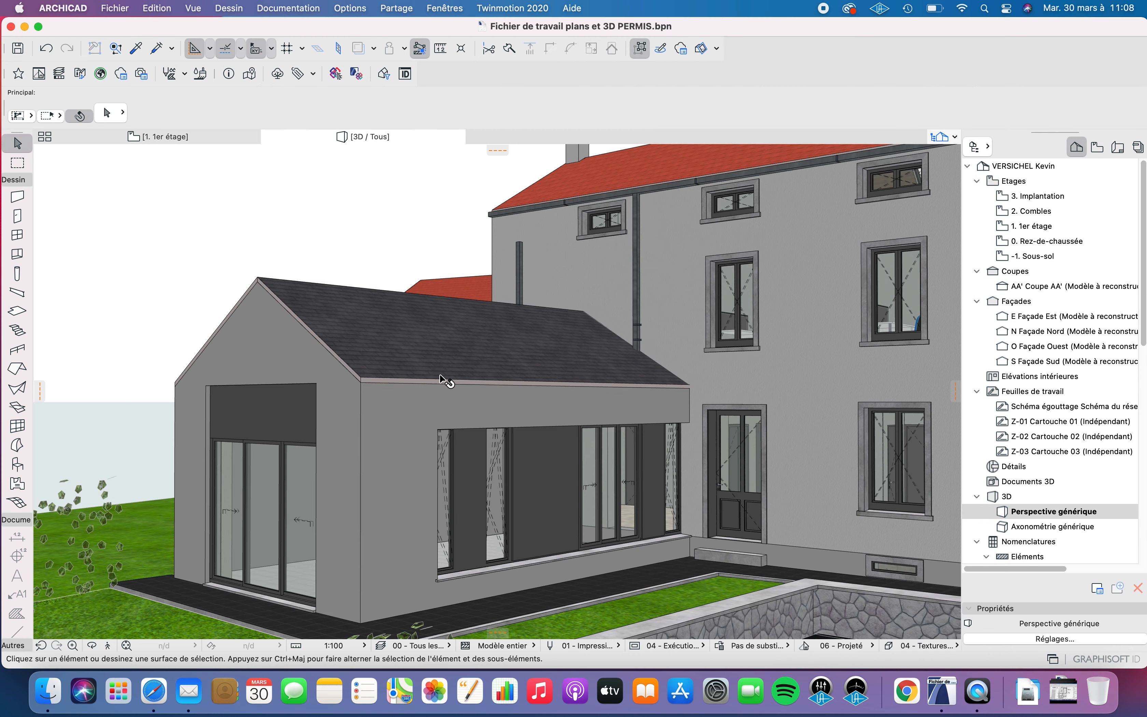
Step: Select the extension roof, open the composites editor and change composite 4.8's GENERIQUE - STRUCTURE layer to Bois massif
{"action": "left_click", "coordinate": [425, 348]}
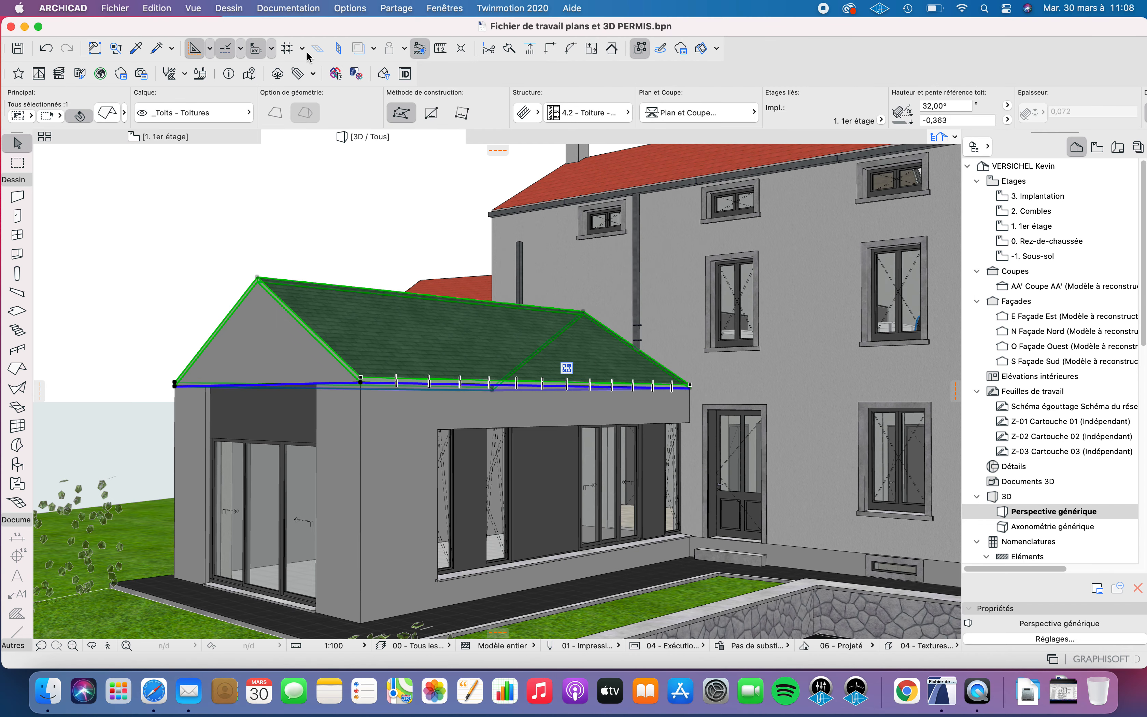
{"action": "left_click", "coordinate": [350, 9]}
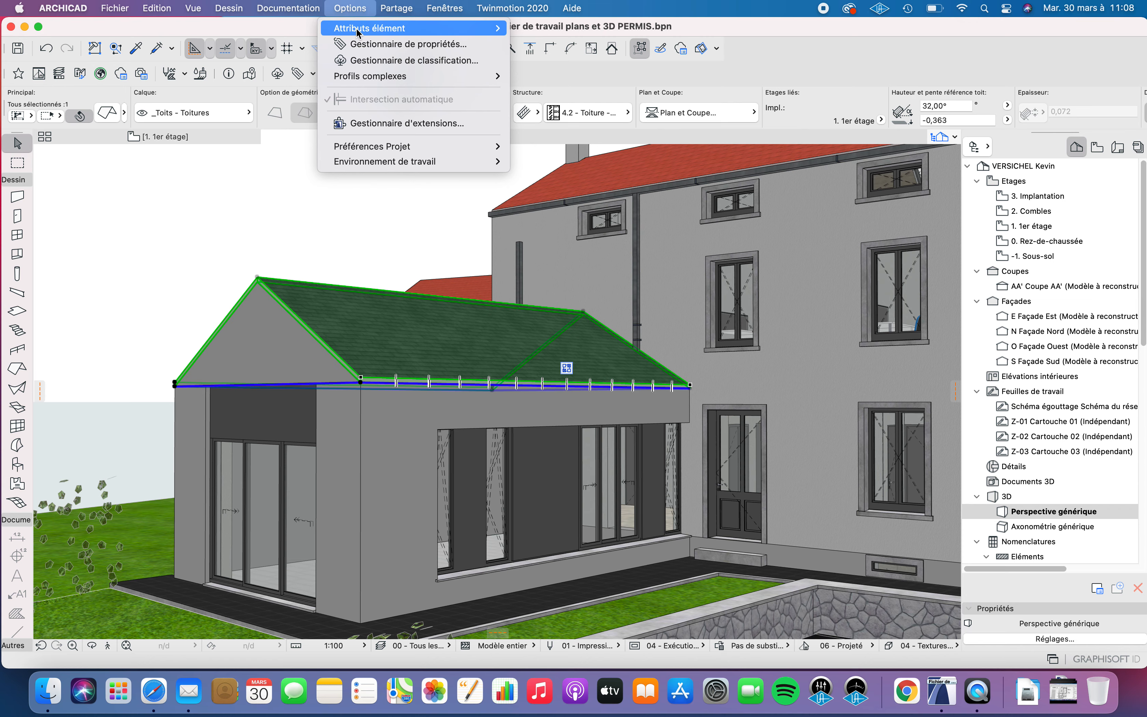
{"action": "mouse_move", "coordinate": [572, 8]}
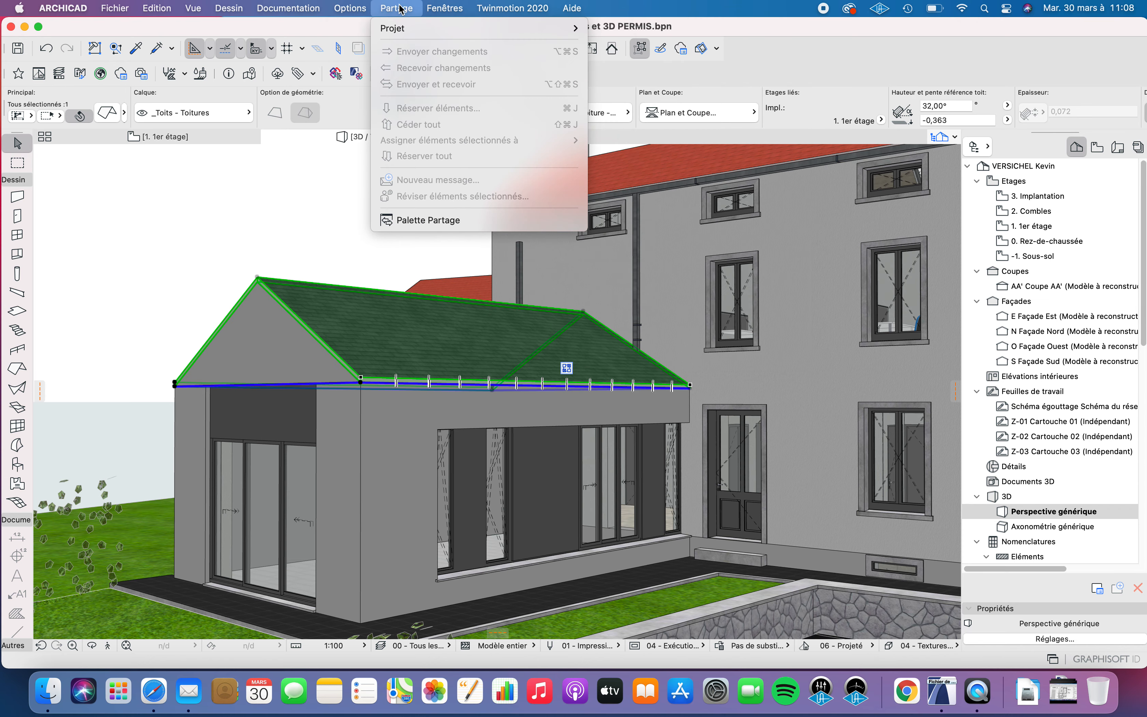
{"action": "mouse_move", "coordinate": [350, 8]}
{"action": "mouse_move", "coordinate": [369, 28]}
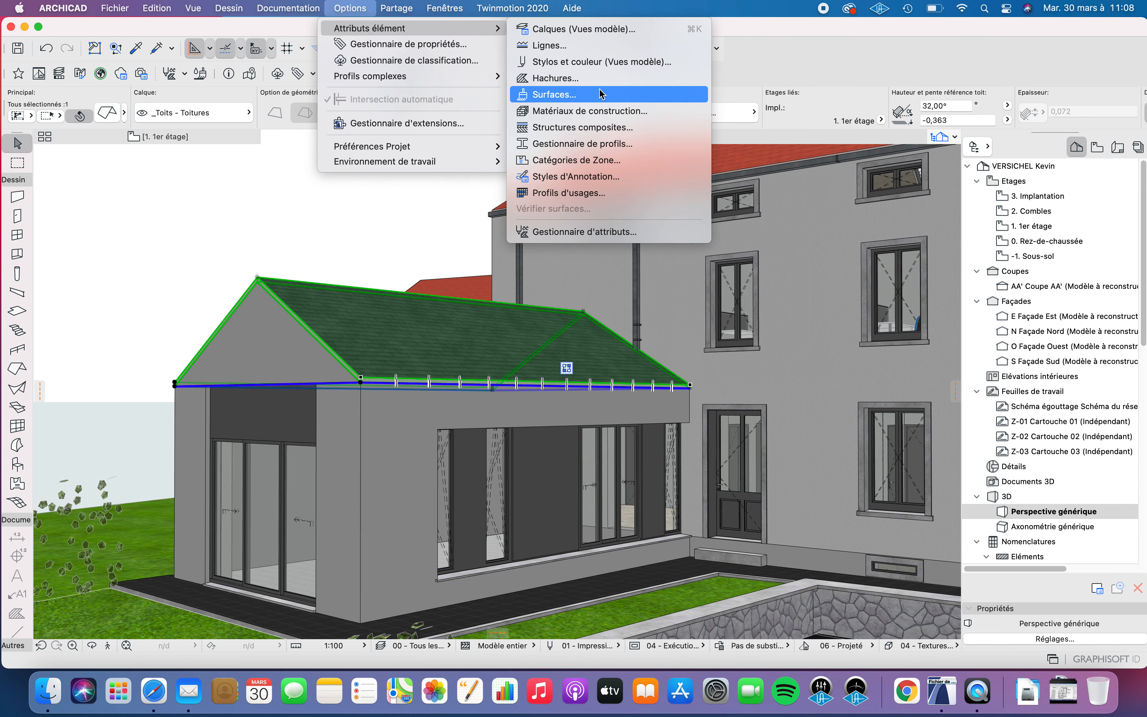
{"action": "left_click", "coordinate": [608, 126]}
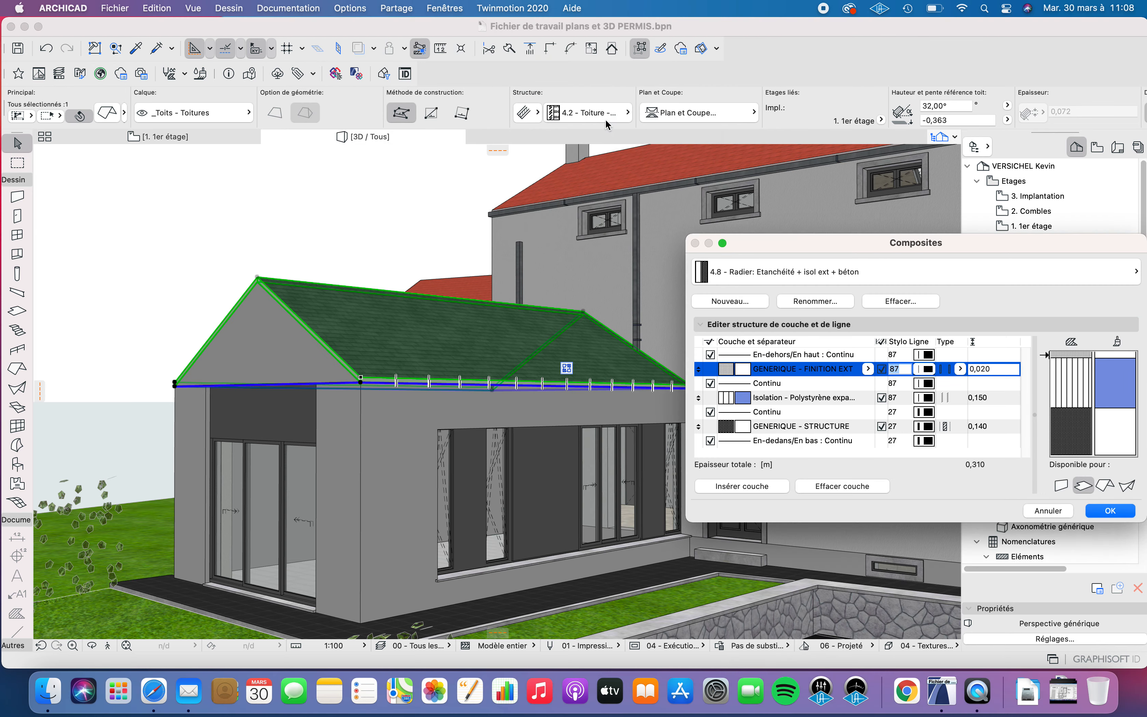
{"action": "left_click_drag", "start_coordinate": [921, 244], "coordinate": [633, 198]}
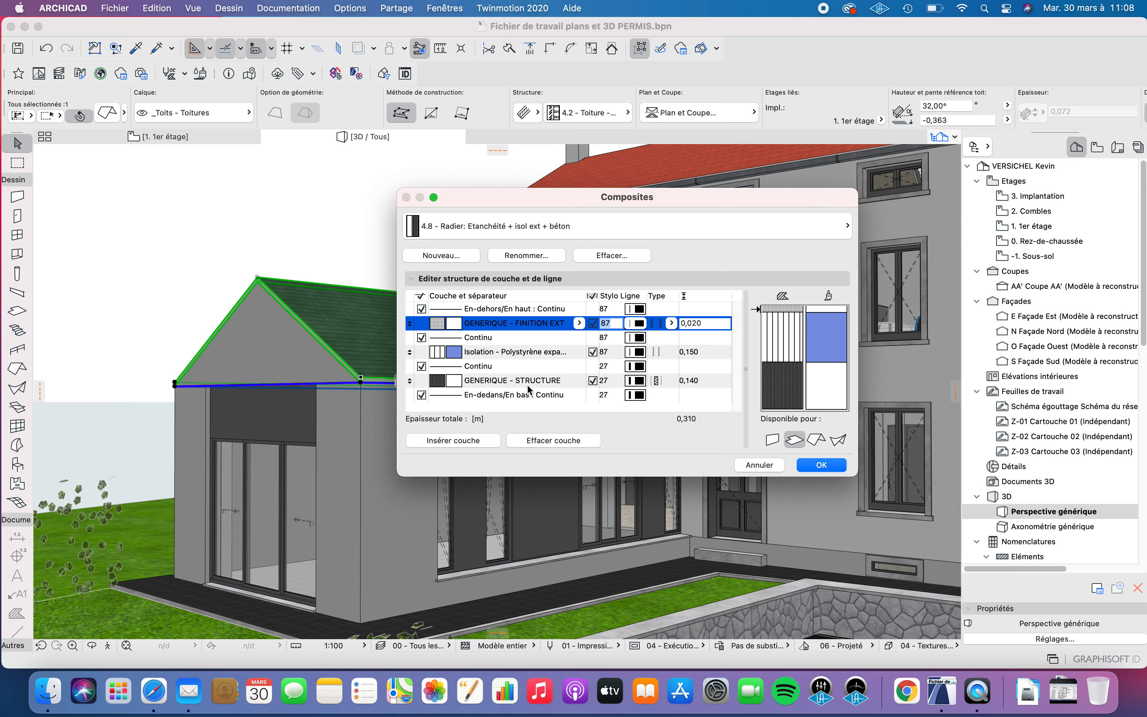
{"action": "left_click", "coordinate": [476, 385]}
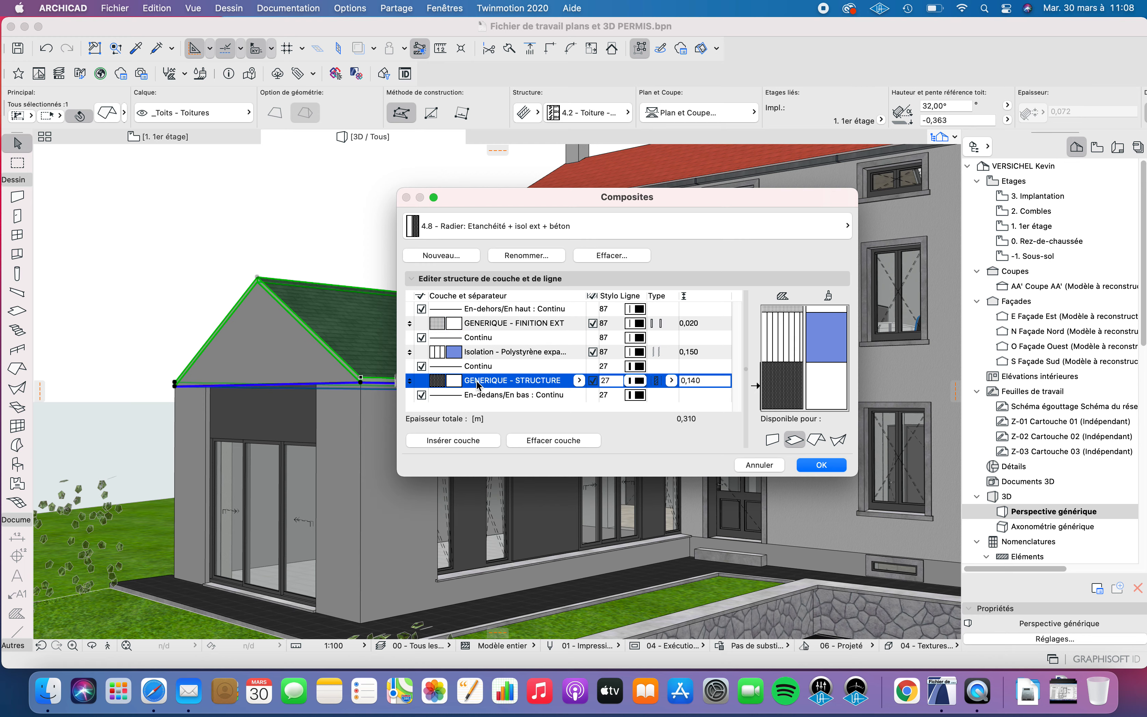
{"action": "left_click", "coordinate": [579, 380]}
{"action": "left_click", "coordinate": [592, 344]}
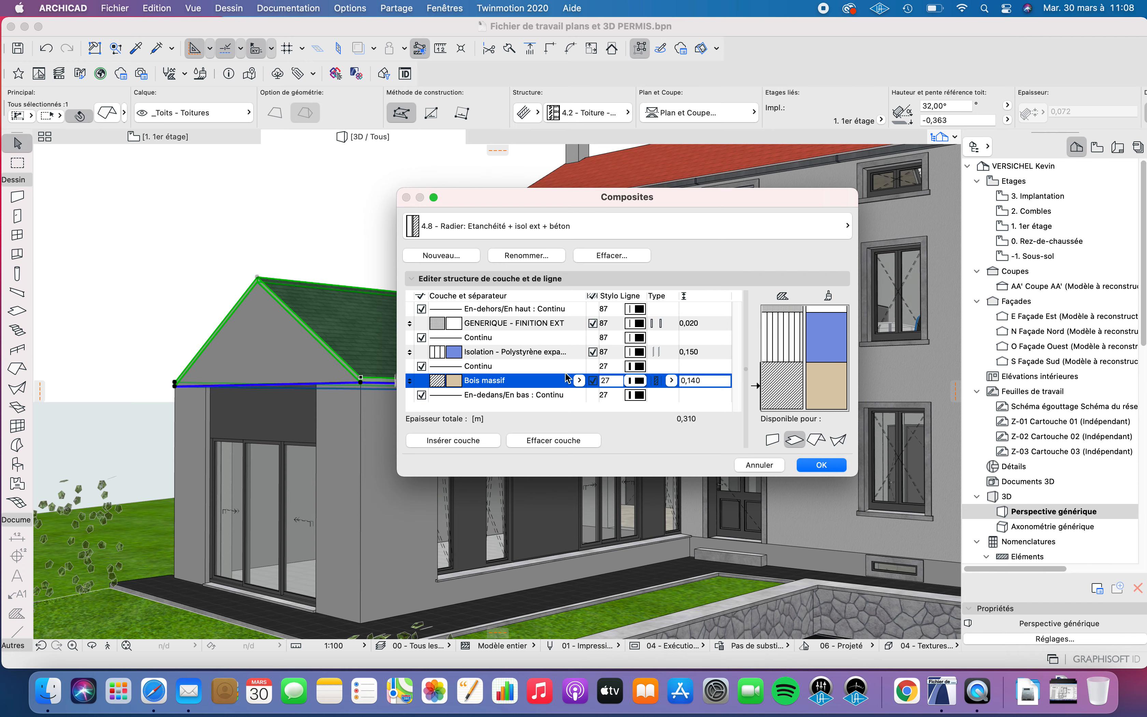
Step: Change the composite's polystyrene insulation layer to Isolation - Laine de roche and set its thickness to 0,200
{"action": "left_click", "coordinate": [570, 354]}
{"action": "left_click", "coordinate": [578, 352]}
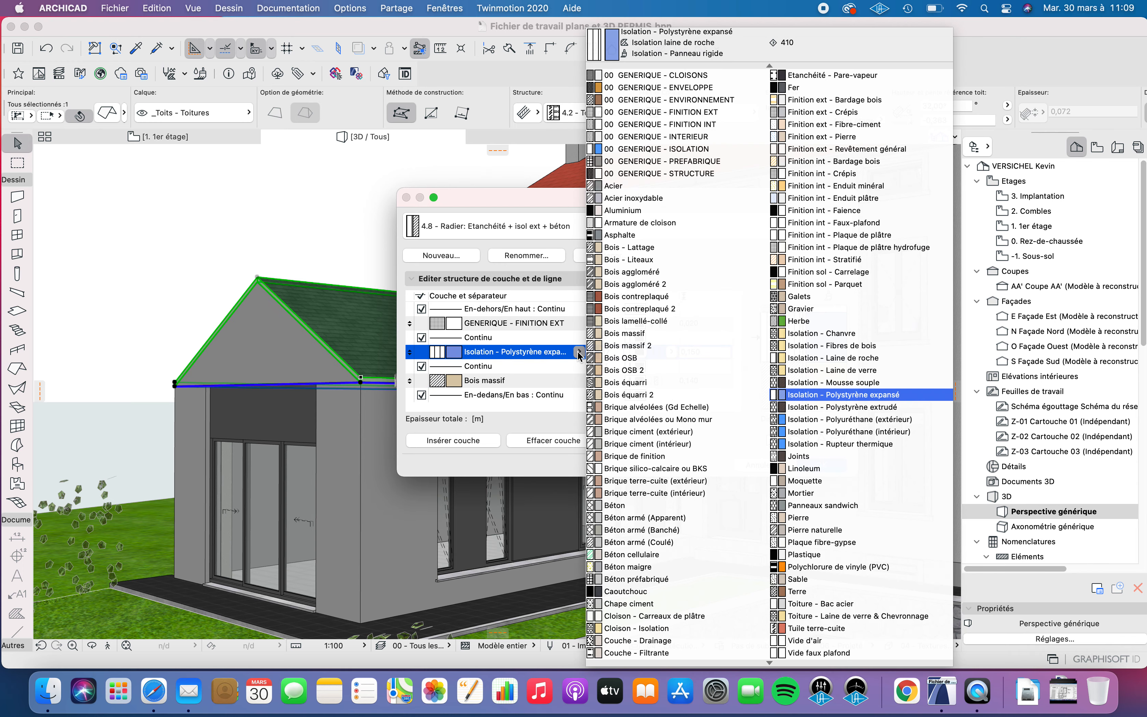
{"action": "left_click", "coordinate": [824, 358]}
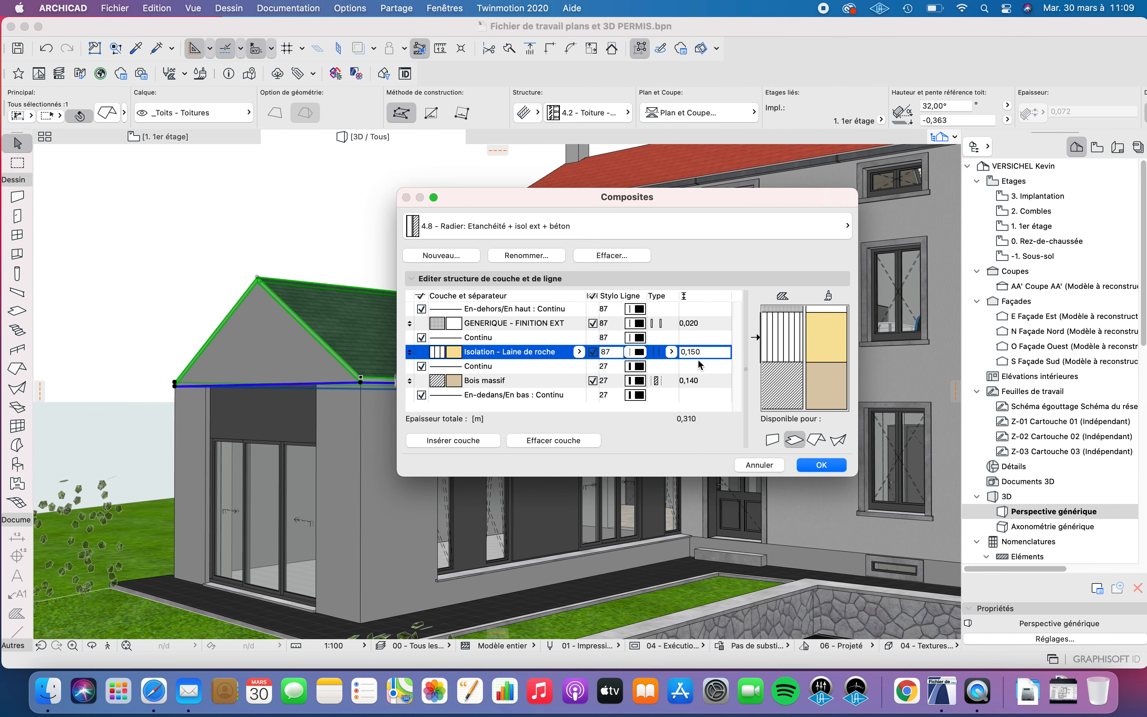
{"action": "left_click_drag", "start_coordinate": [701, 354], "coordinate": [688, 355]}
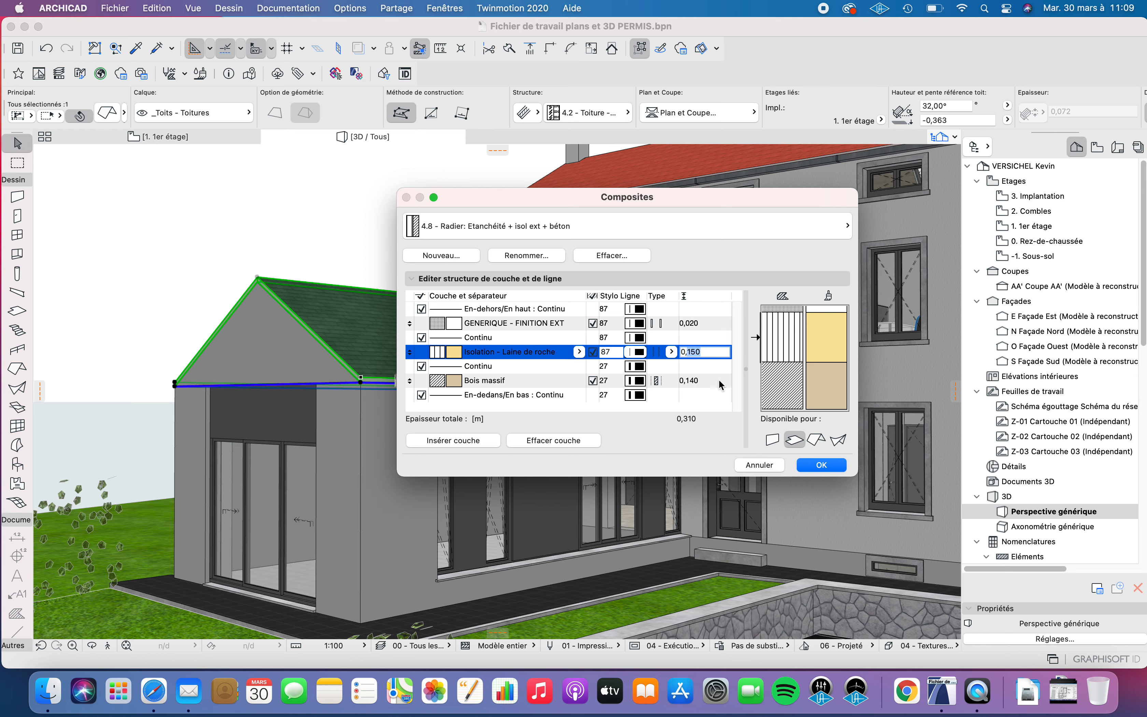
{"action": "type", "text": "2"}
Step: Browse building materials for the GENERIQUE - FINITION EXT layer without choosing one, and accept the composite edits
{"action": "left_click", "coordinate": [506, 313]}
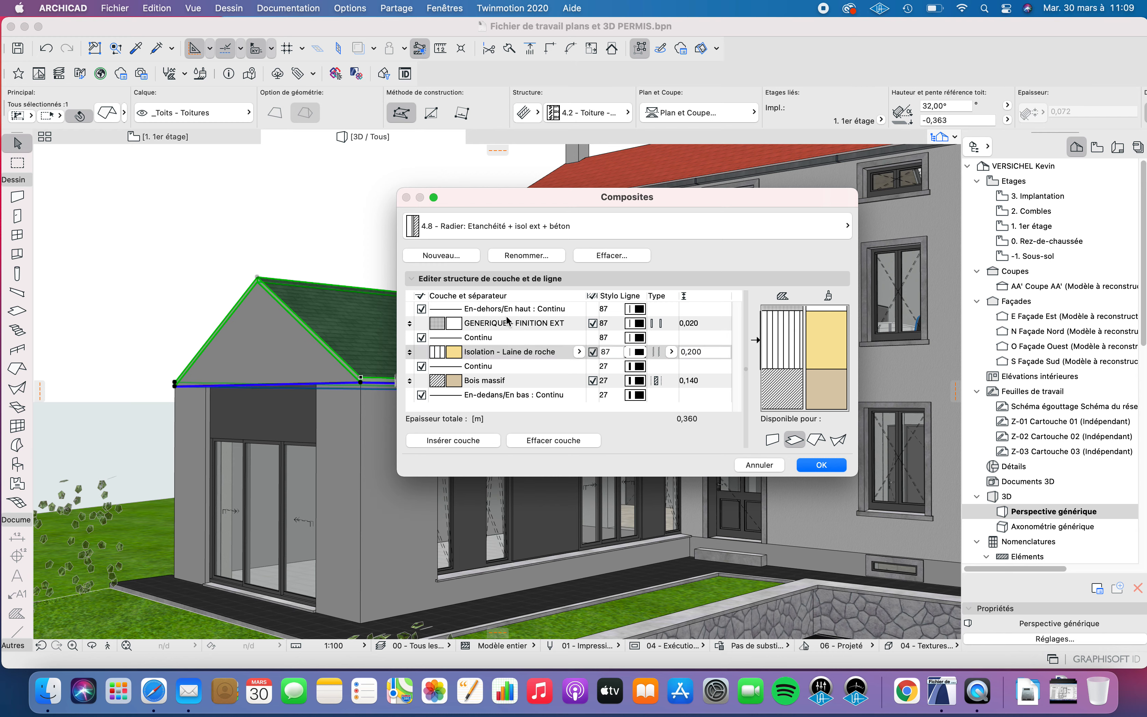
{"action": "left_click", "coordinate": [536, 321]}
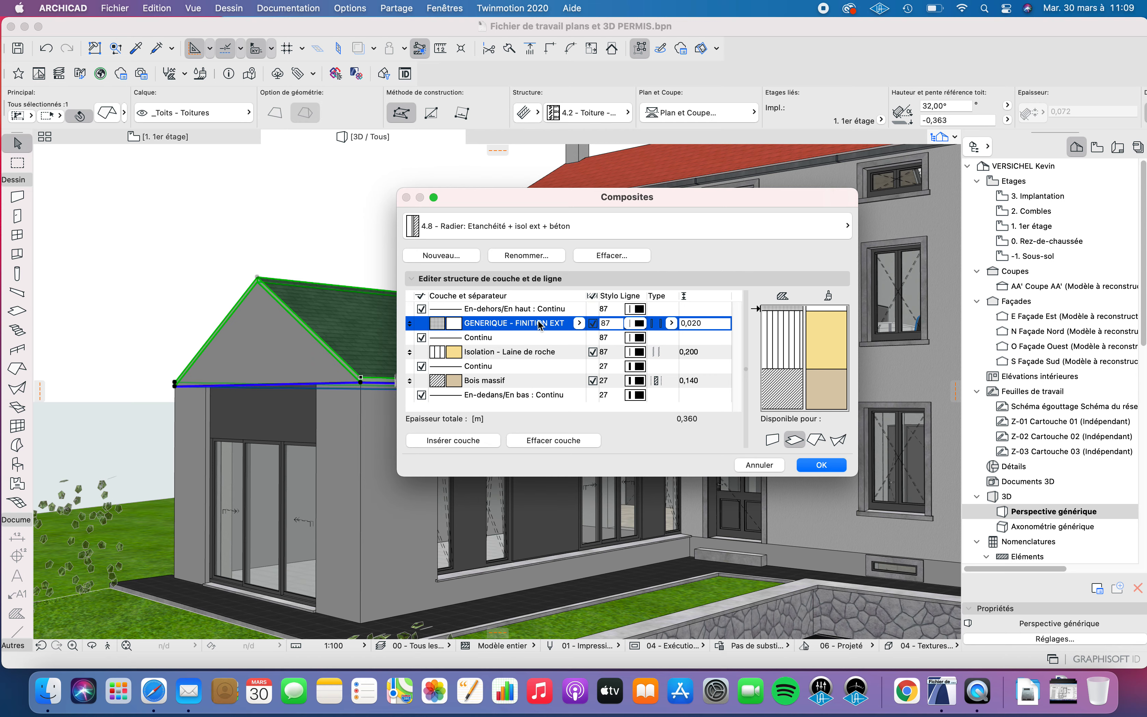
{"action": "left_click", "coordinate": [578, 324]}
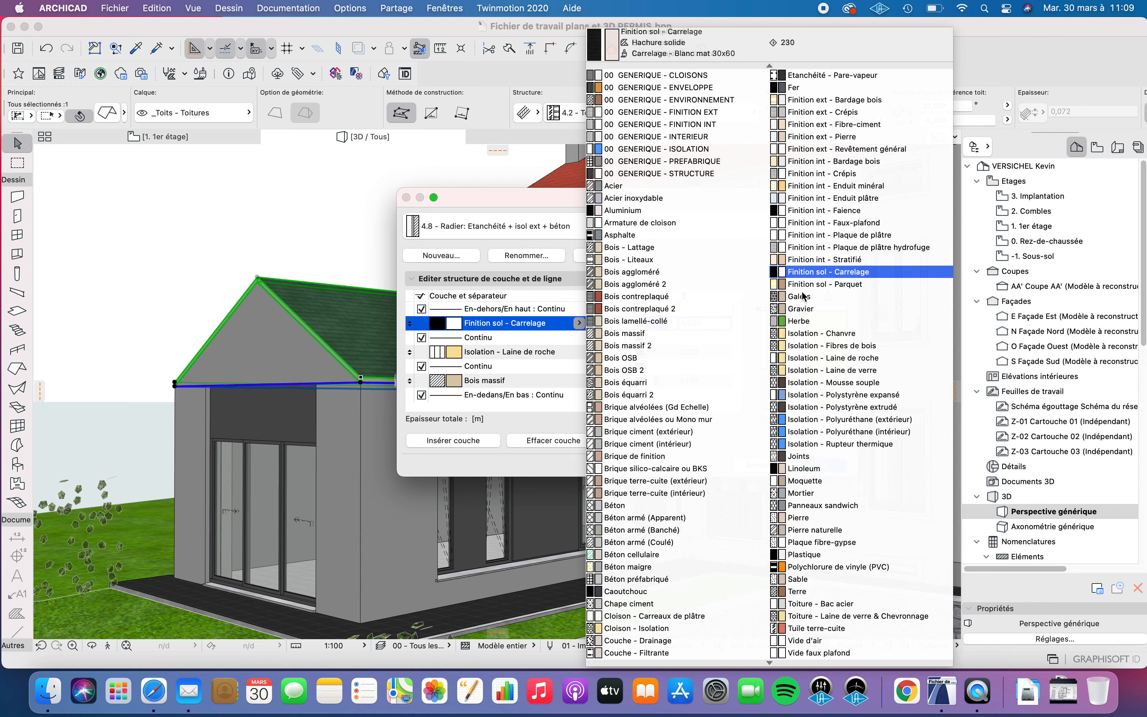
{"action": "left_click", "coordinate": [539, 214]}
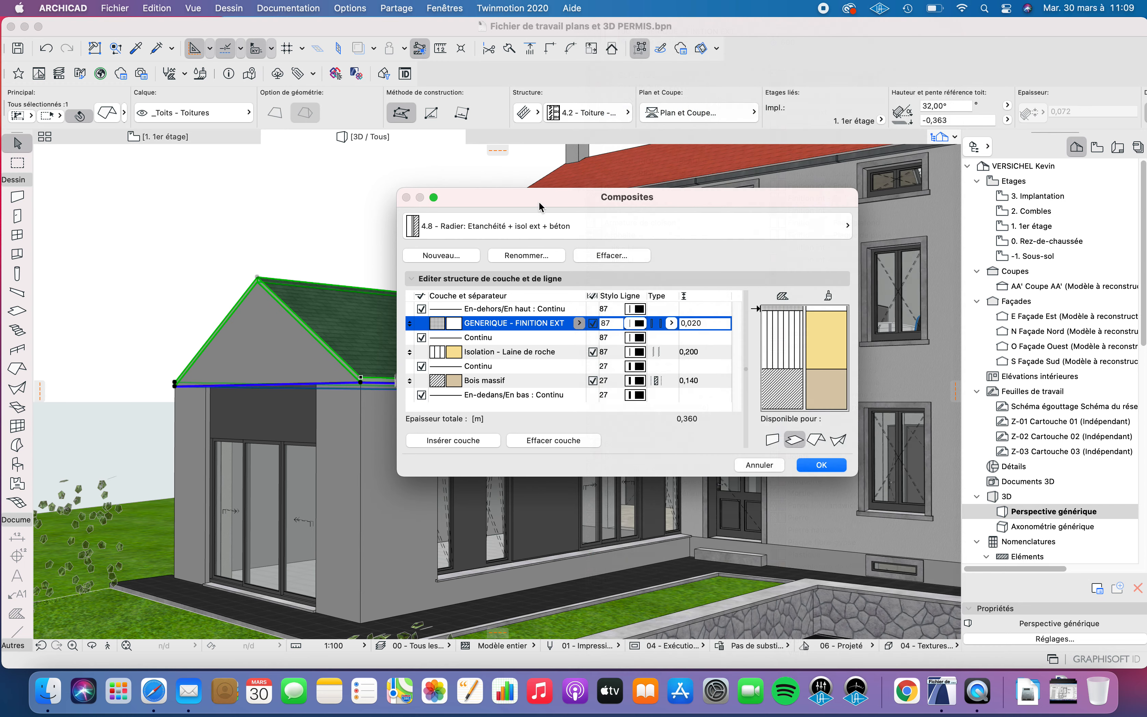
{"action": "left_click", "coordinate": [824, 467]}
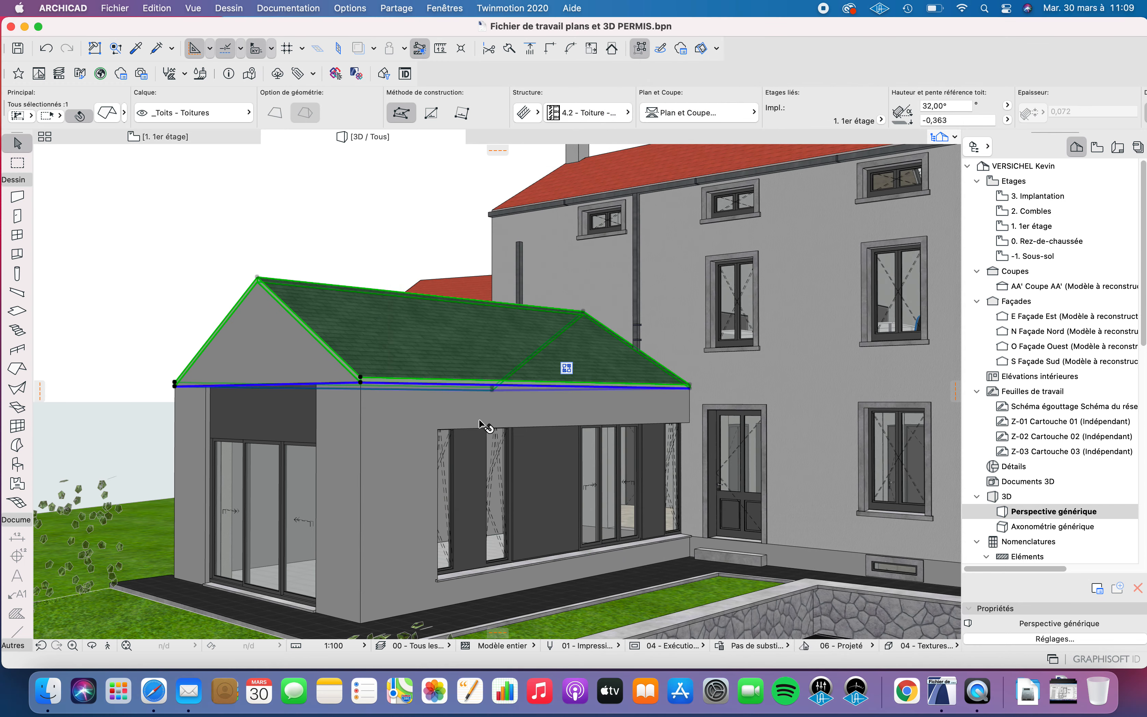
Step: Open the 1. 1er étage plan and inspect the roof around the central gravel strip, selecting and deselecting the roof
{"action": "scroll", "coordinate": [356, 269], "scroll_direction": "up", "scroll_amount": 5}
{"action": "middle_click_drag", "start_coordinate": [356, 269], "coordinate": [278, 354], "text": "shift"}
{"action": "key", "text": "super+z"}
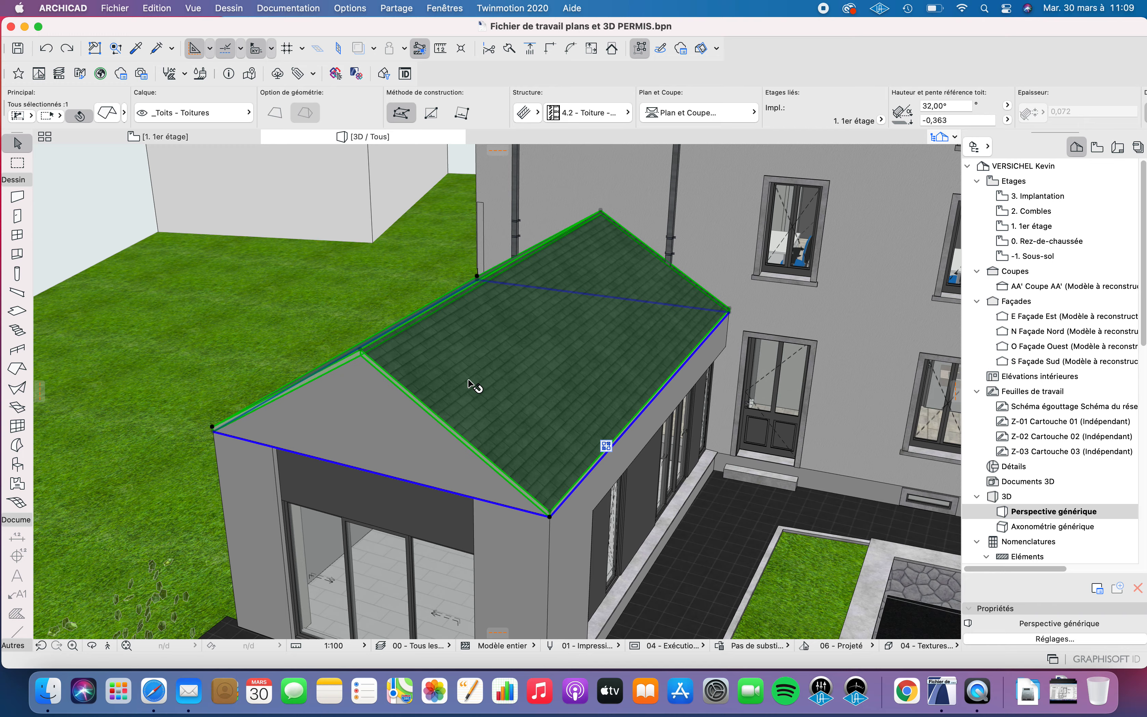
{"action": "key", "text": "F2"}
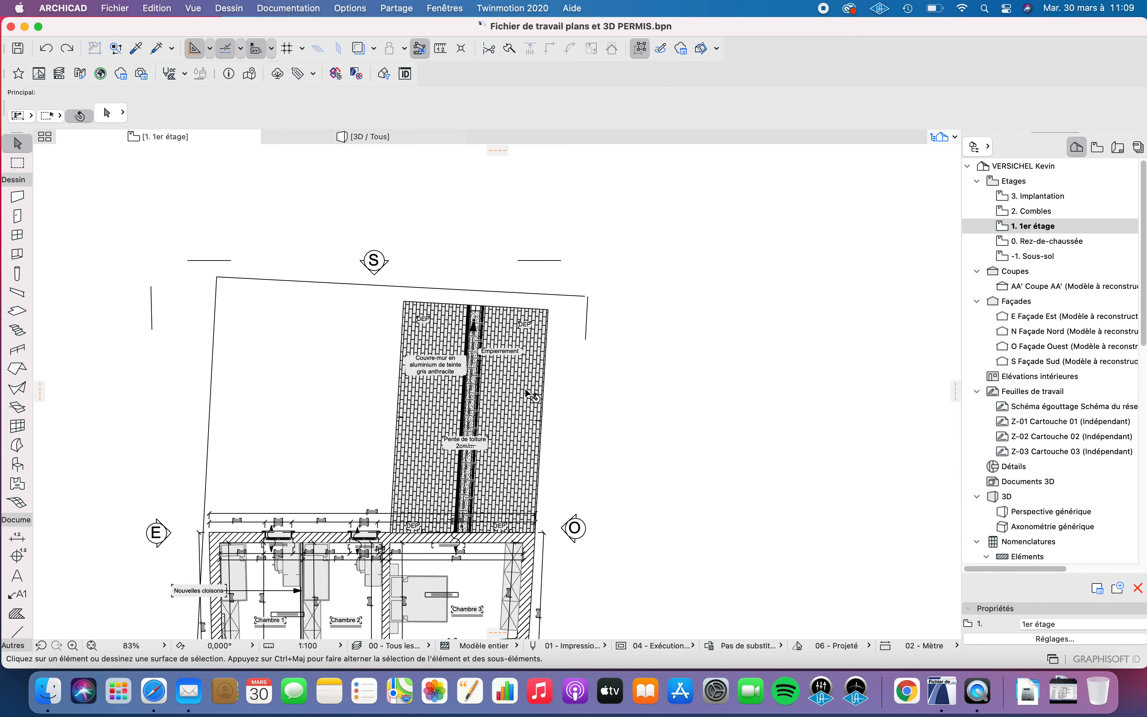
{"action": "scroll", "coordinate": [473, 394], "scroll_direction": "up", "scroll_amount": 5}
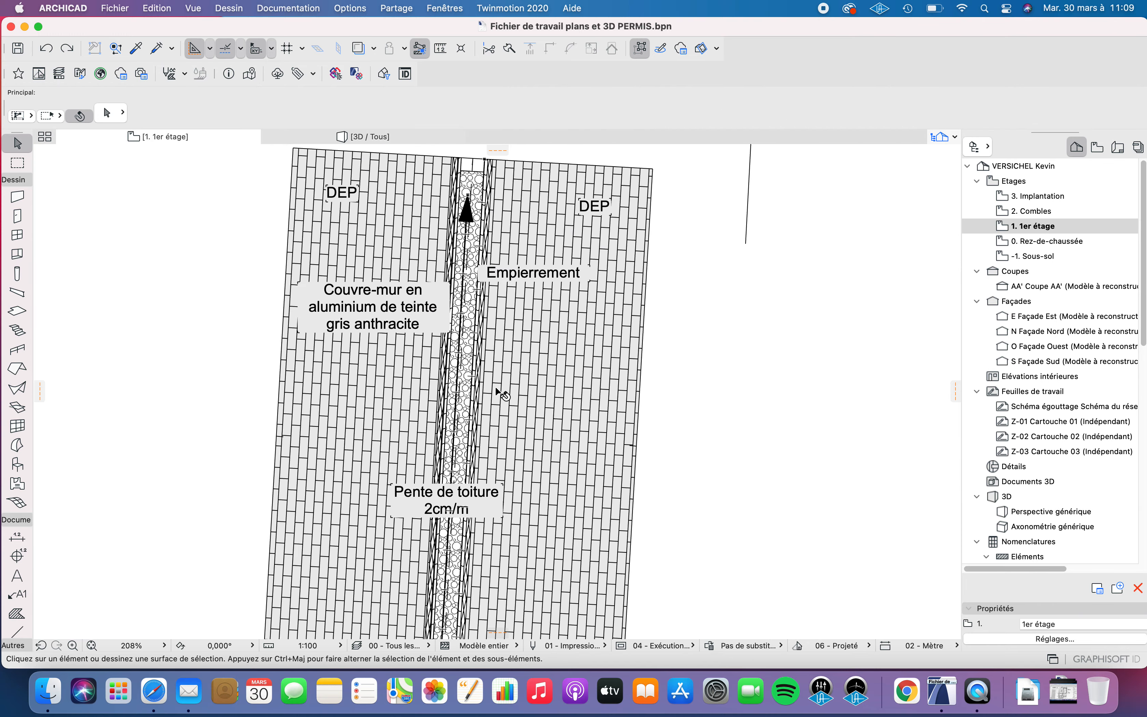
{"action": "scroll", "coordinate": [436, 273], "scroll_direction": "up", "scroll_amount": 6}
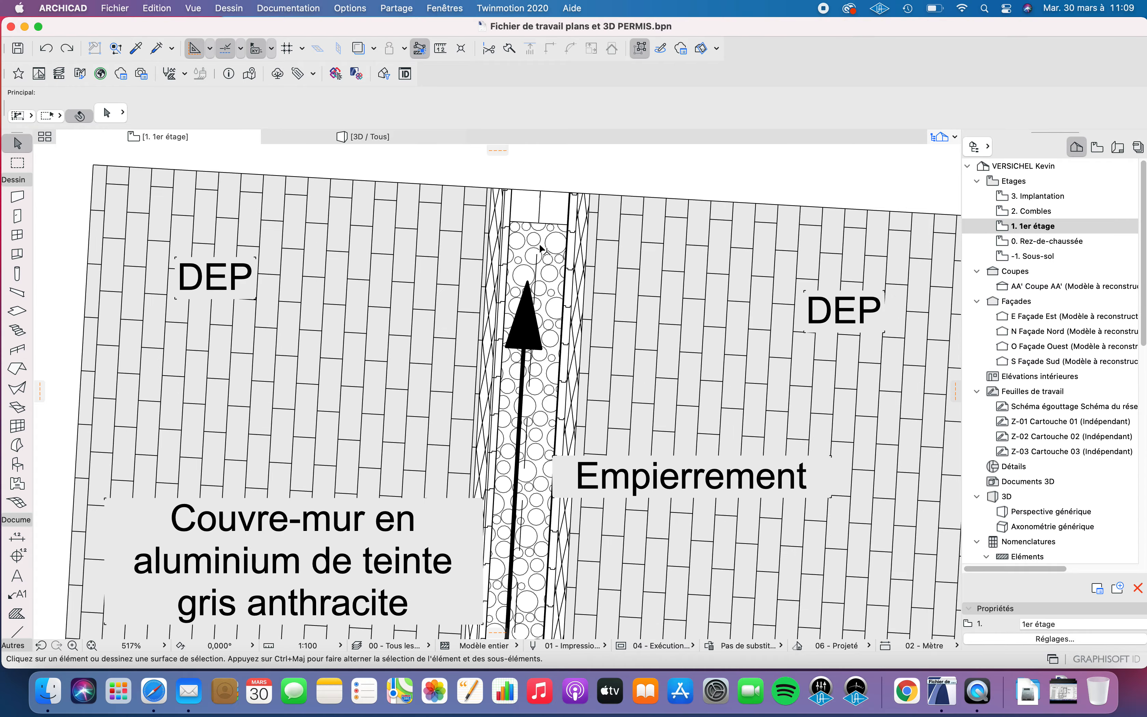
{"action": "scroll", "coordinate": [537, 297], "scroll_direction": "down", "scroll_amount": 4}
{"action": "scroll", "coordinate": [545, 285], "scroll_direction": "up", "scroll_amount": 2}
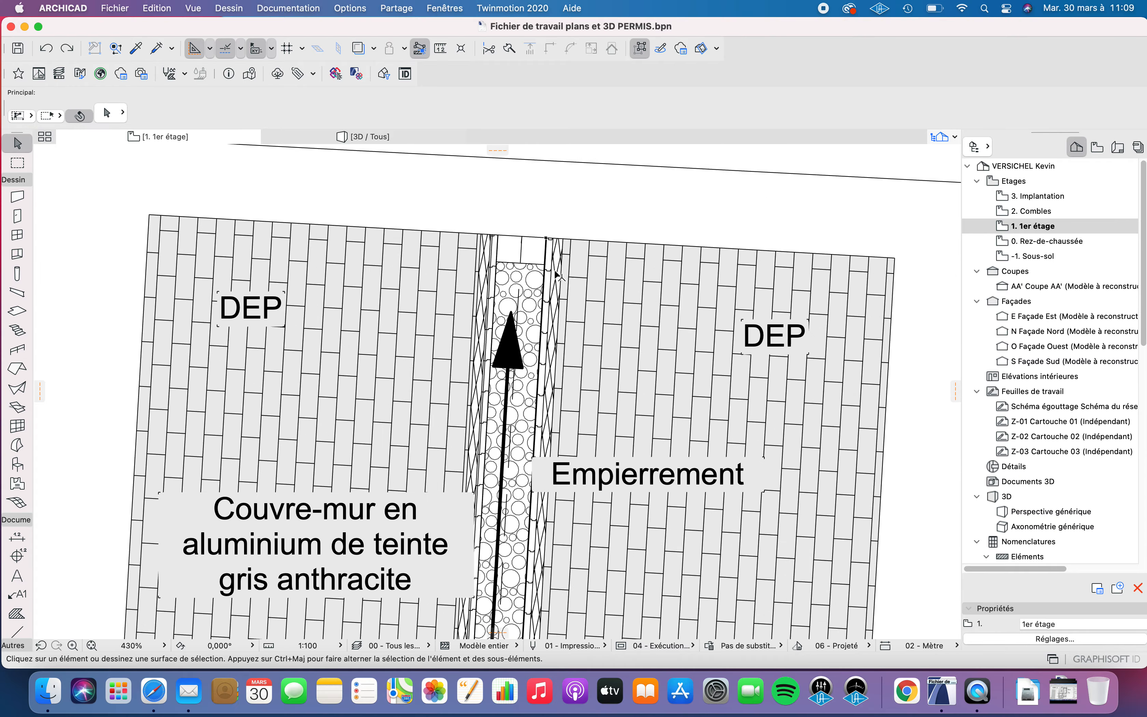
{"action": "left_click", "coordinate": [550, 273]}
{"action": "scroll", "coordinate": [550, 275], "scroll_direction": "up", "scroll_amount": 4}
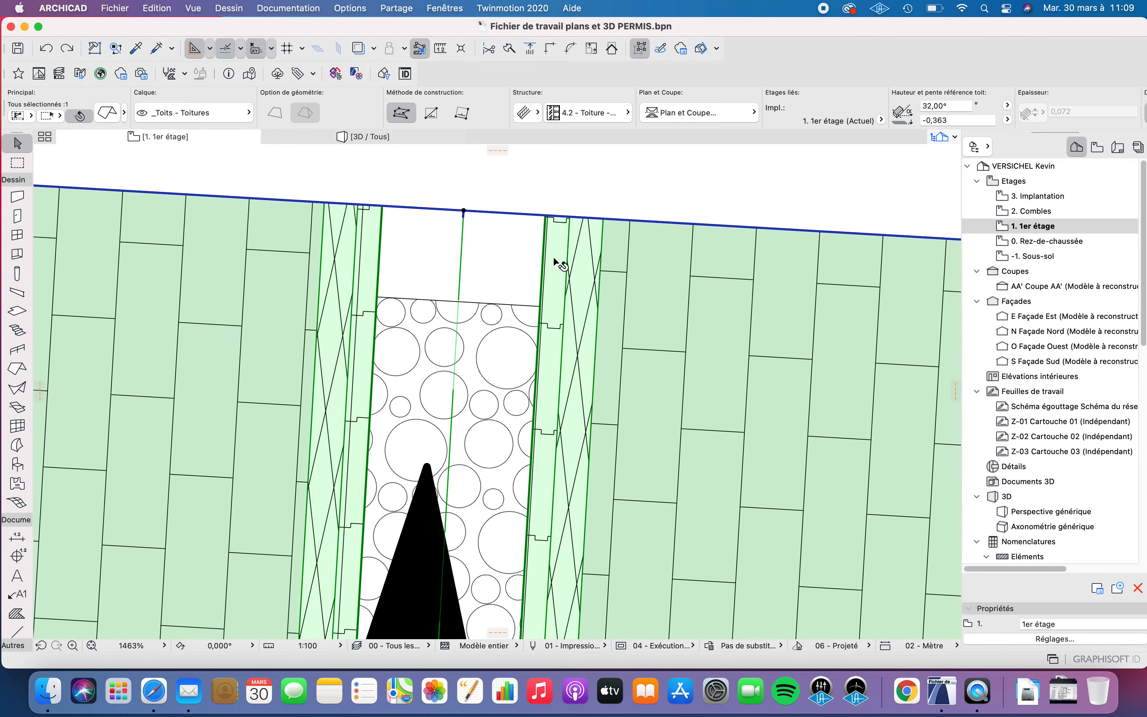
{"action": "key", "text": "Escape"}
Step: Examine the extension roof's plan representation along the central strip, from its outer end to the house wall
{"action": "scroll", "coordinate": [563, 295], "scroll_direction": "down", "scroll_amount": 5}
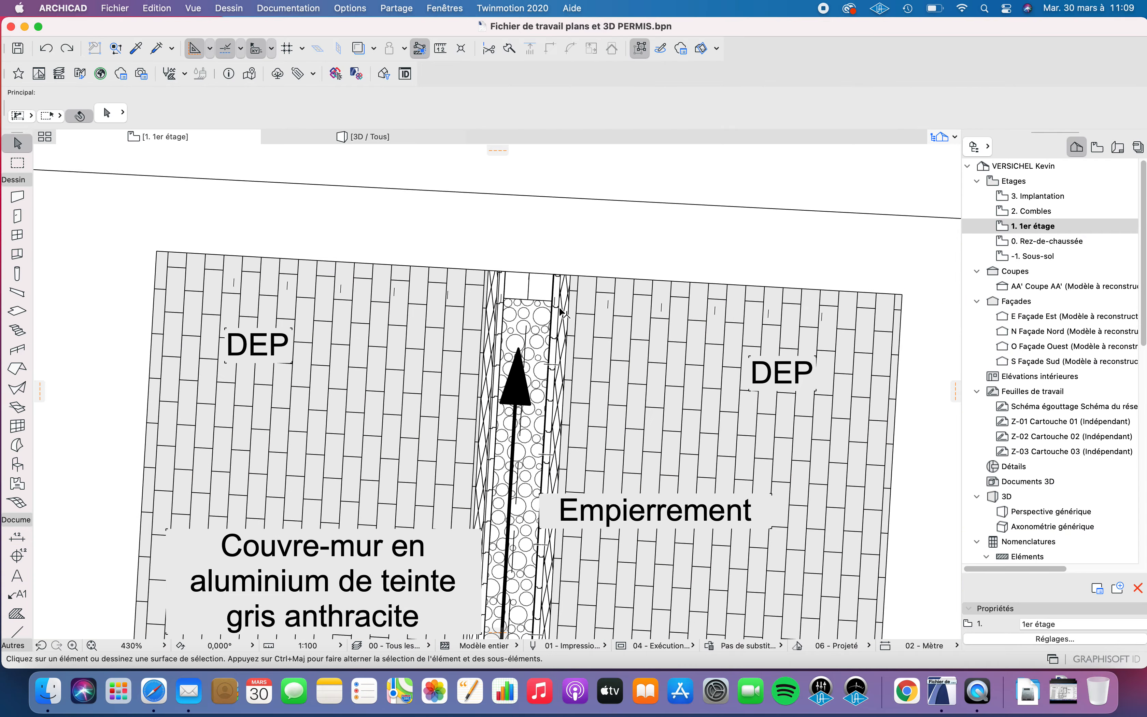
{"action": "scroll", "coordinate": [561, 299], "scroll_direction": "down", "scroll_amount": 5}
{"action": "middle_click_drag", "start_coordinate": [574, 369], "coordinate": [584, 313]}
{"action": "middle_click_drag", "start_coordinate": [561, 425], "coordinate": [592, 384]}
{"action": "scroll", "coordinate": [596, 250], "scroll_direction": "up", "scroll_amount": 5}
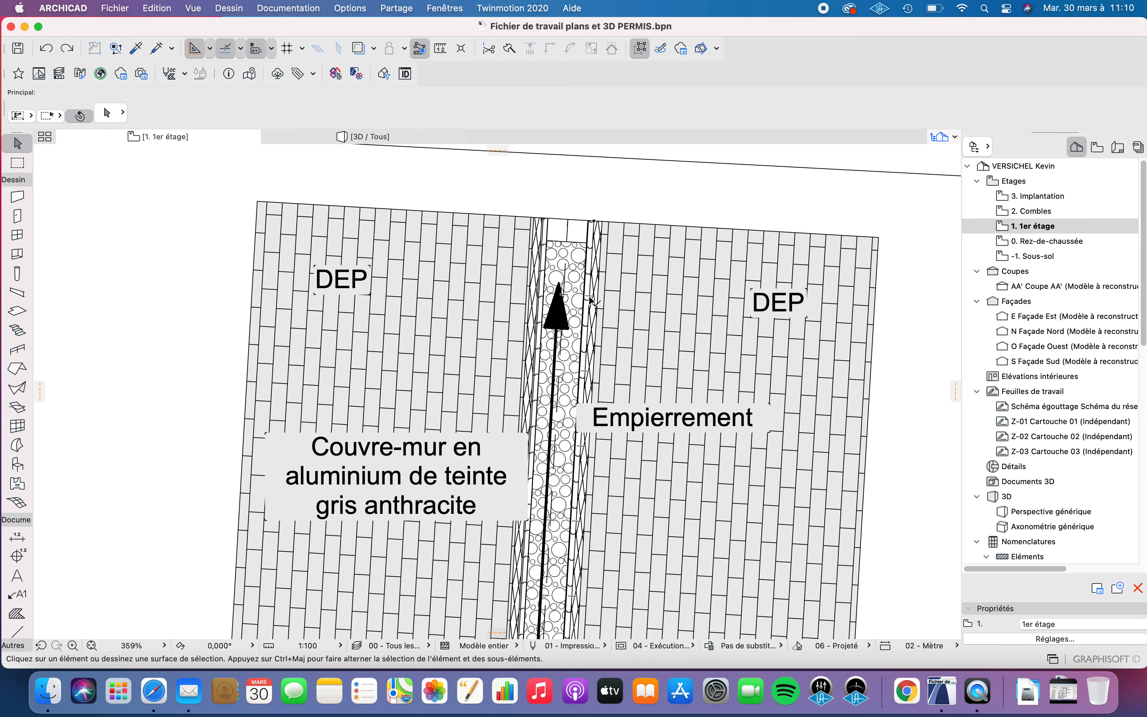
{"action": "mouse_move", "coordinate": [591, 300]}
{"action": "scroll", "coordinate": [520, 271], "scroll_direction": "down", "scroll_amount": 5}
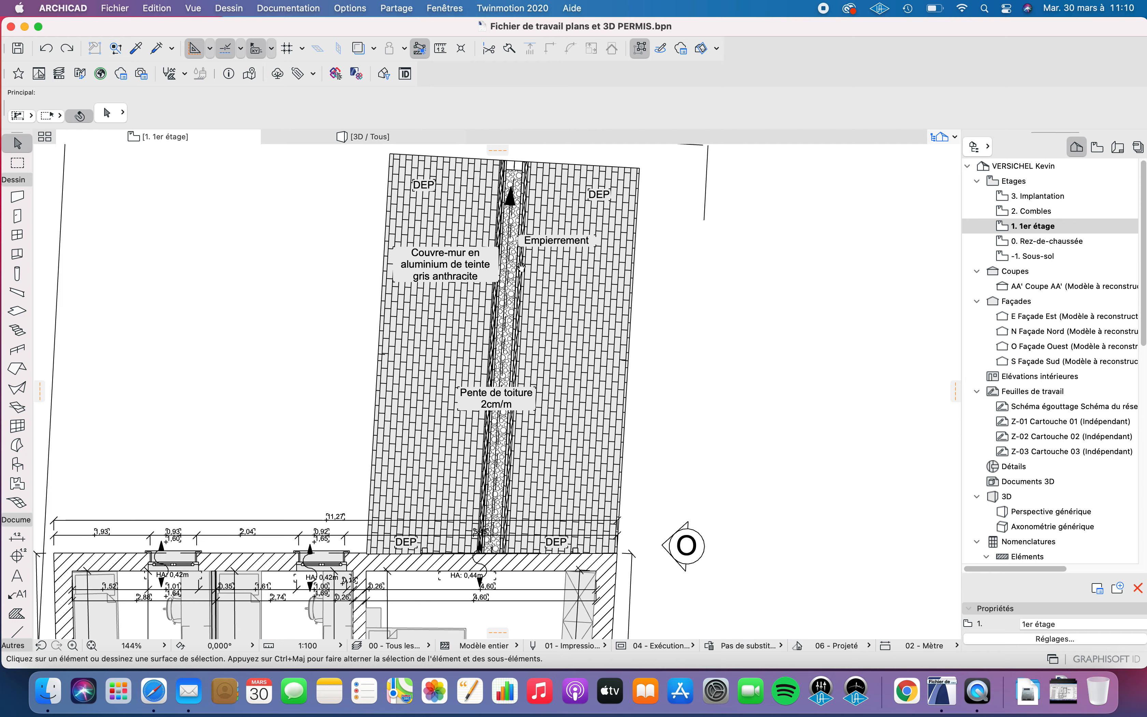